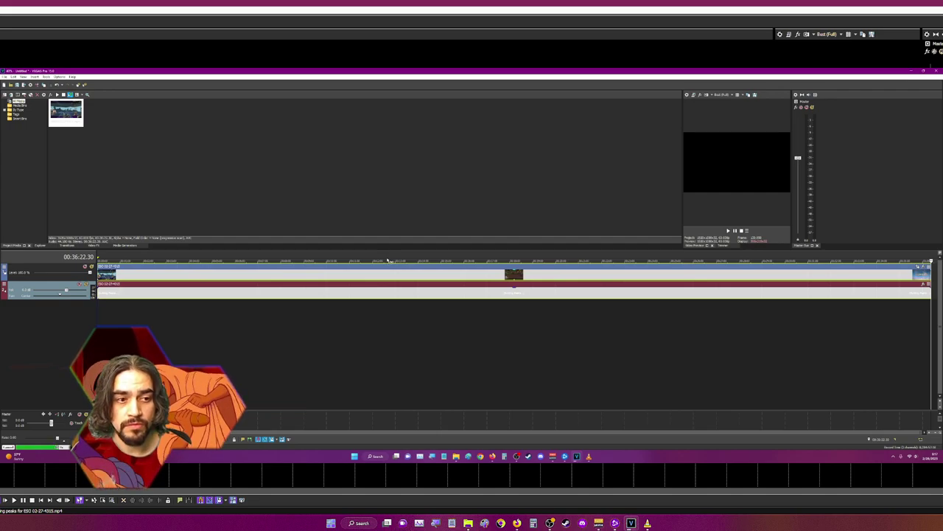
Set the loop region over the whole recording and switch on Normalize for its audio event.
{"action": "double_click", "coordinate": [230, 256]}
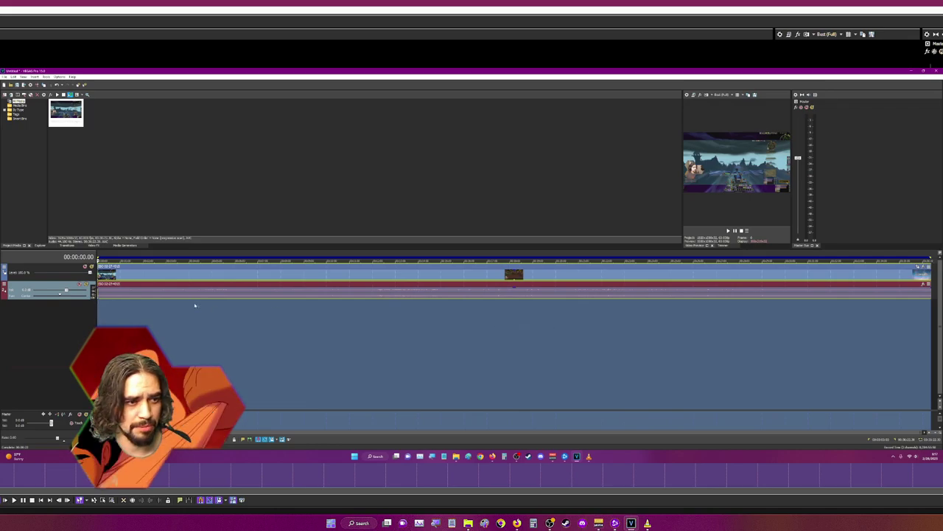
{"action": "right_click", "coordinate": [240, 293]}
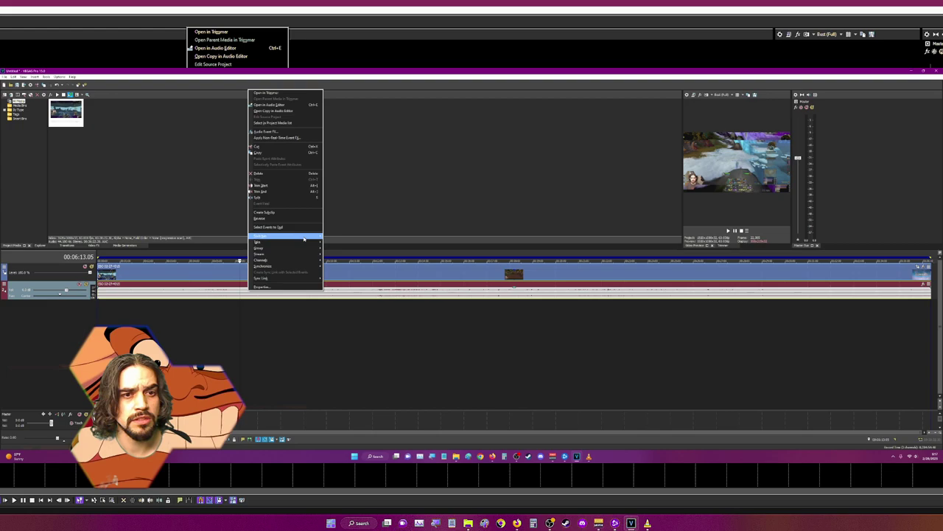
{"action": "mouse_move", "coordinate": [303, 239]}
{"action": "left_click", "coordinate": [339, 259]}
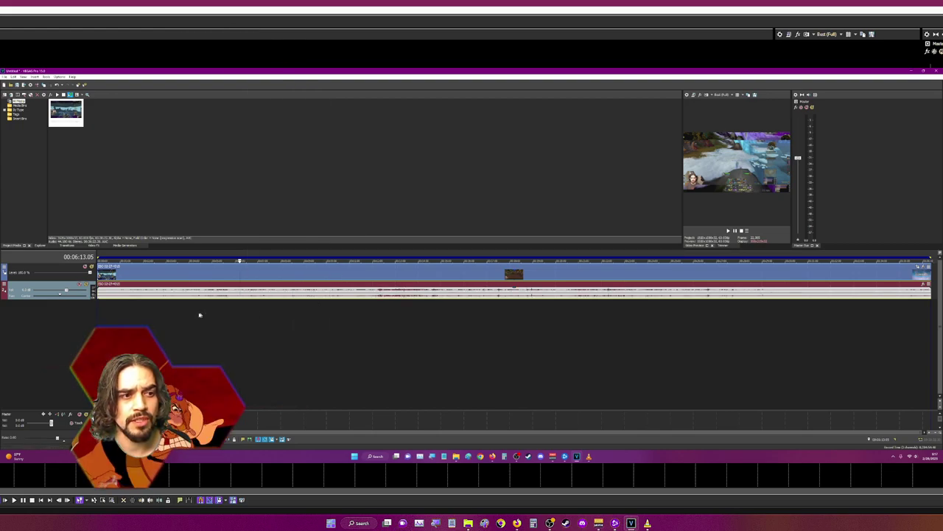
Find the end of the opening section and split the video and audio at 00:00:40.52.
{"action": "left_click", "coordinate": [108, 311]}
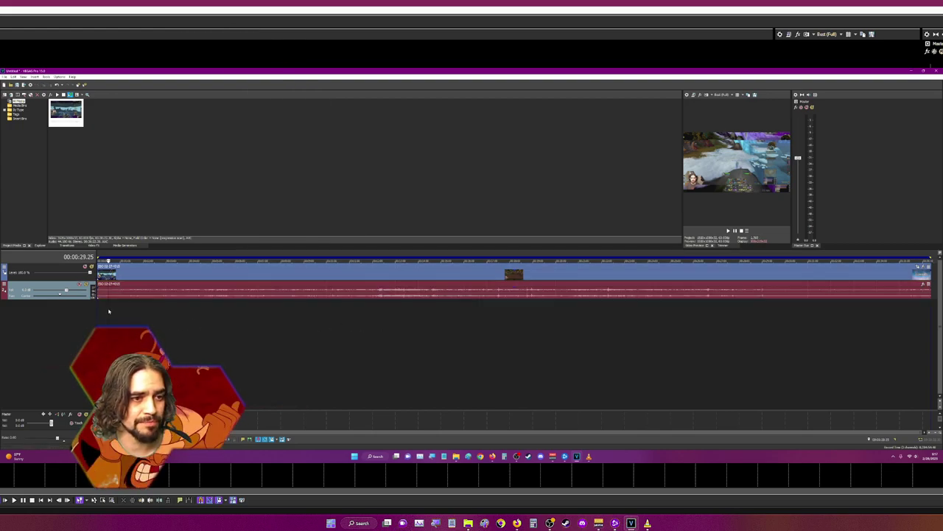
{"action": "scroll", "coordinate": [112, 311], "scroll_direction": "up", "scroll_amount": 3}
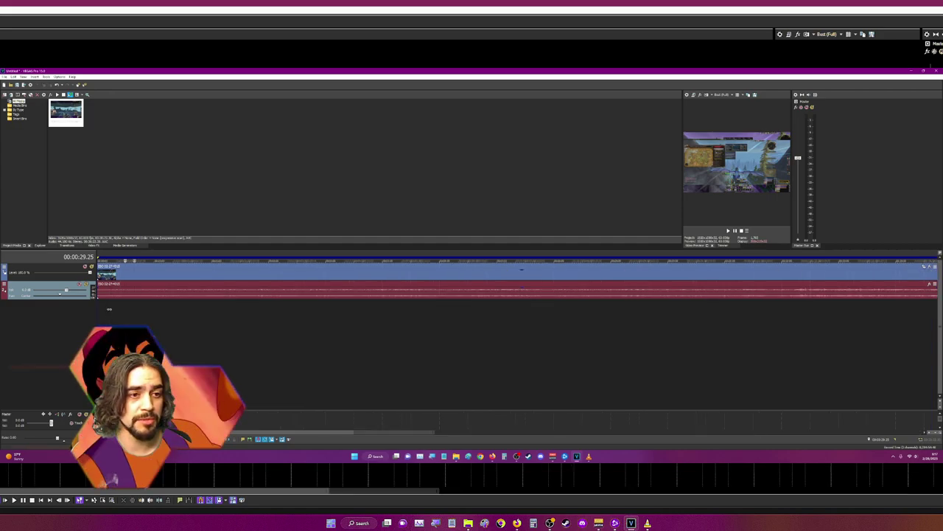
{"action": "left_click", "coordinate": [115, 311]}
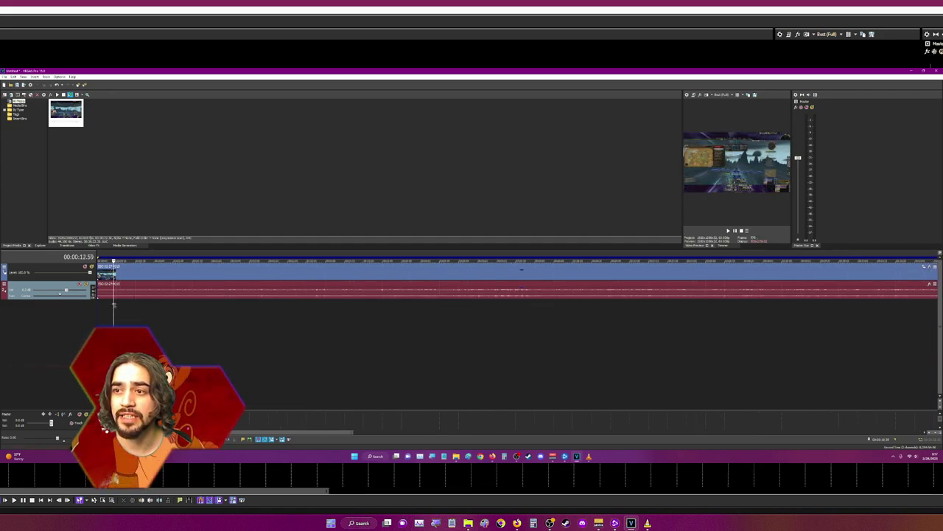
{"action": "left_click", "coordinate": [126, 306]}
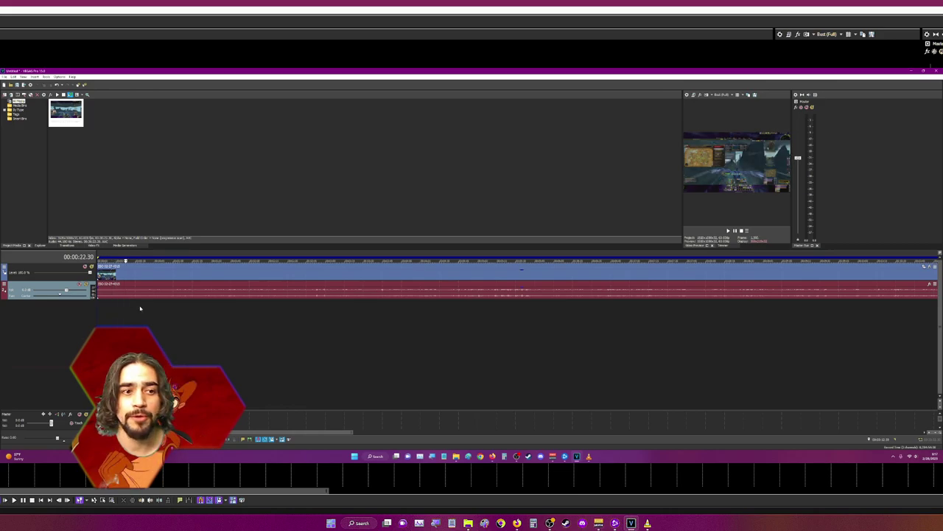
{"action": "left_click", "coordinate": [141, 309]}
{"action": "left_click", "coordinate": [156, 312]}
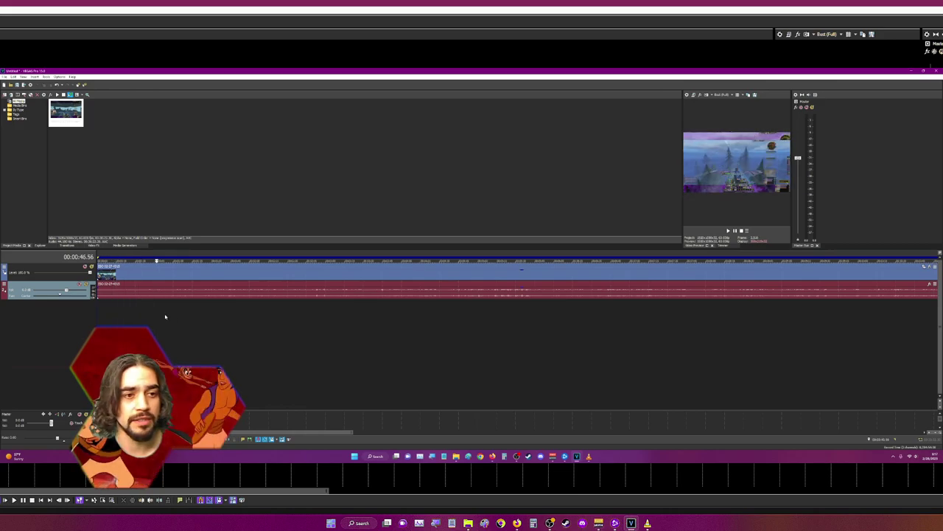
{"action": "left_click", "coordinate": [153, 308]}
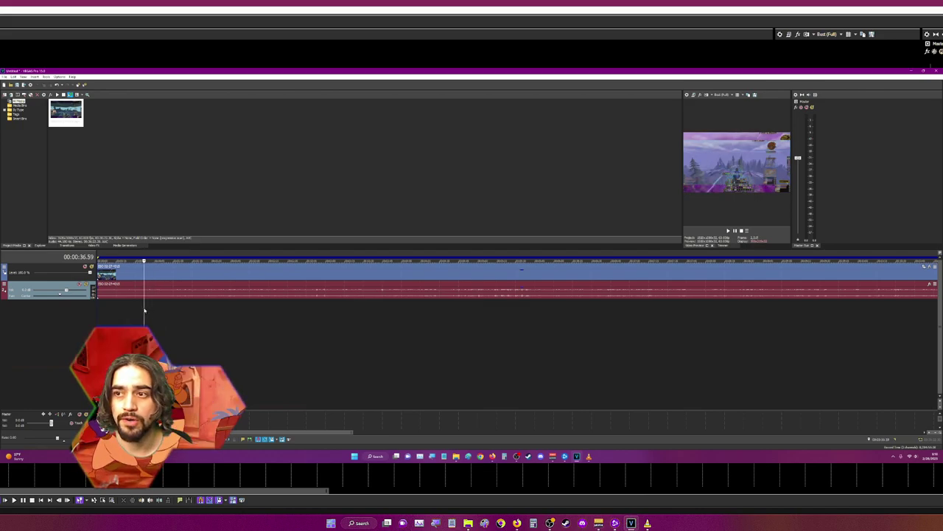
{"action": "left_click", "coordinate": [148, 308]}
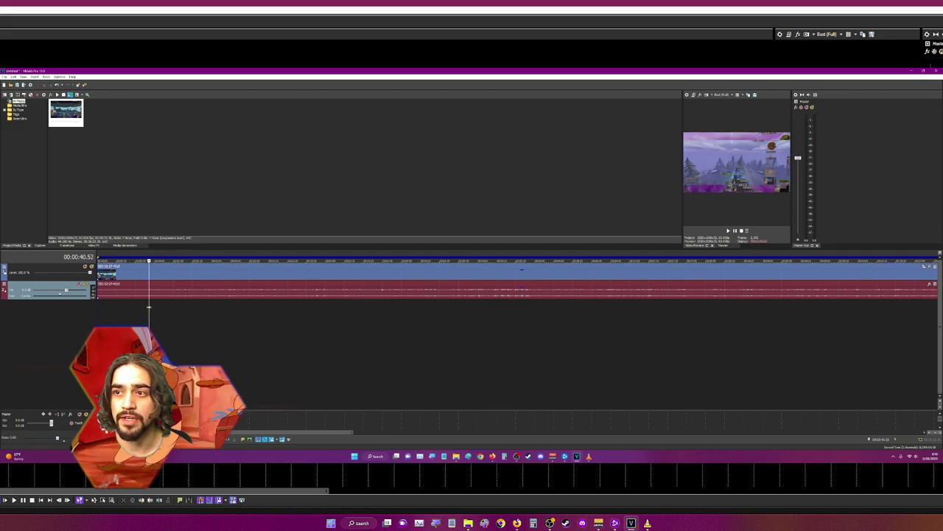
{"action": "key", "text": "s"}
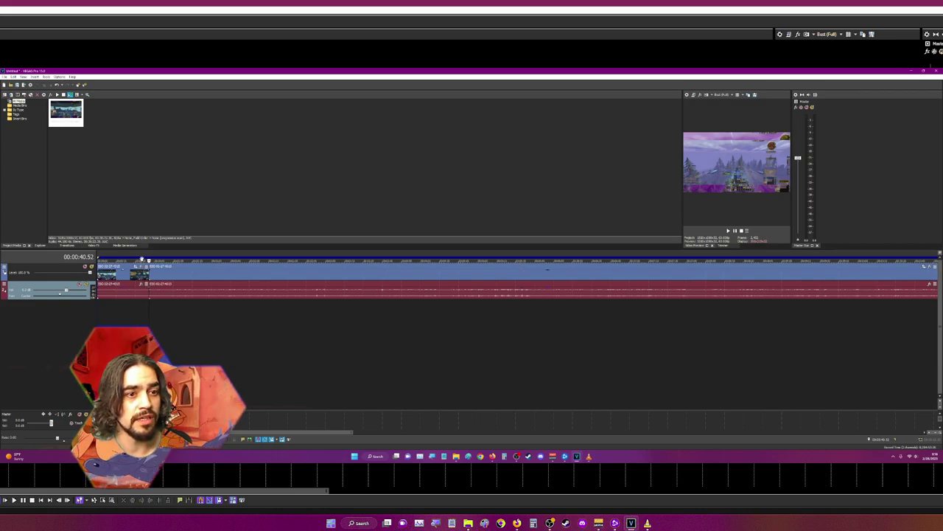
Add the HitFilm TV Damage effect from the HitFilm folder to the opening video clip before the split.
{"action": "left_click", "coordinate": [141, 268]}
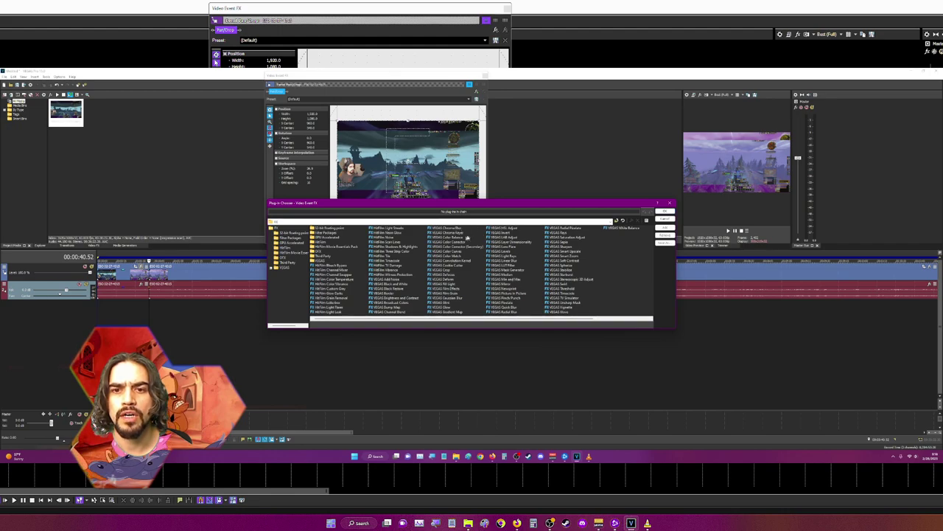
{"action": "left_click", "coordinate": [388, 266]}
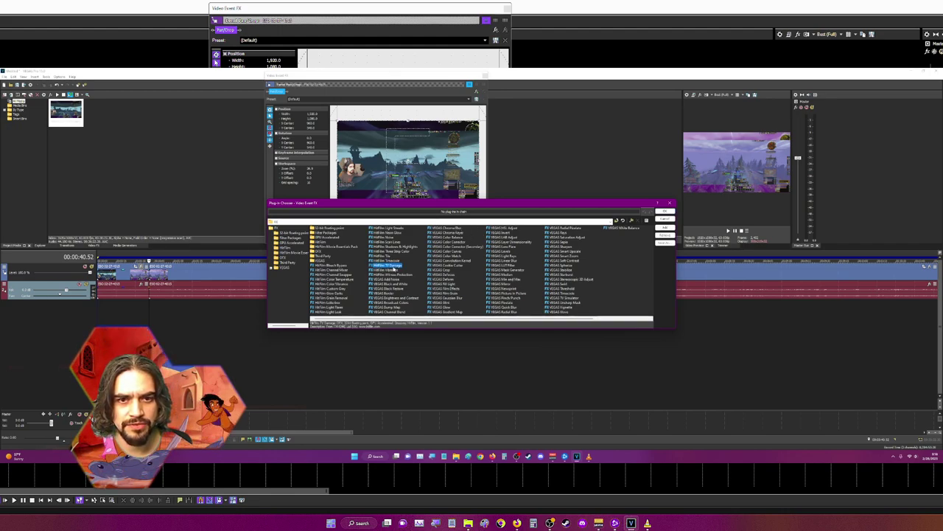
{"action": "left_click", "coordinate": [276, 228]}
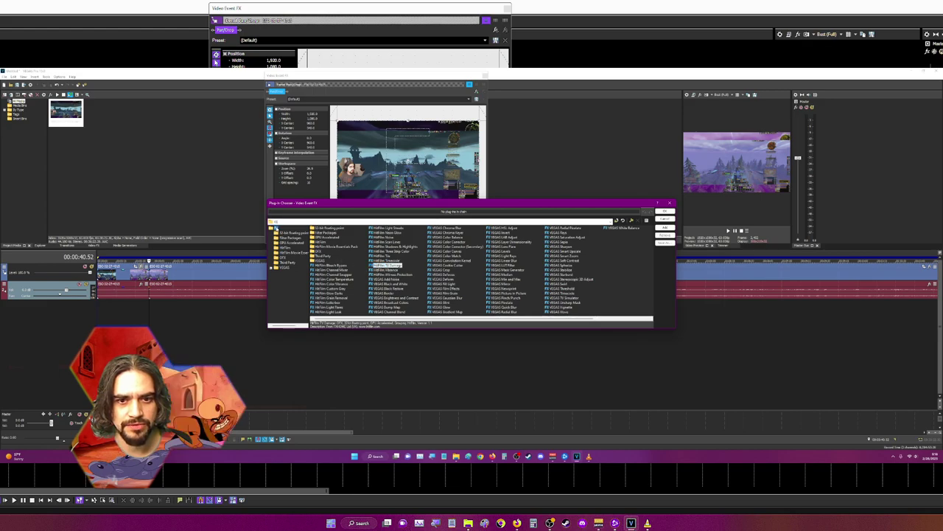
{"action": "left_click", "coordinate": [289, 237]}
{"action": "left_click", "coordinate": [288, 242]}
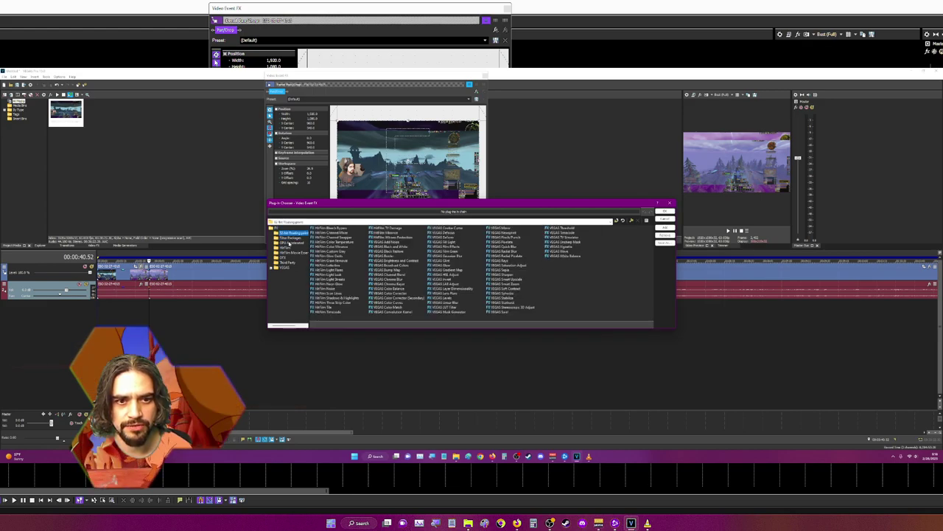
{"action": "left_click", "coordinate": [284, 247]}
{"action": "left_click", "coordinate": [284, 252]}
{"action": "left_click", "coordinate": [284, 247]}
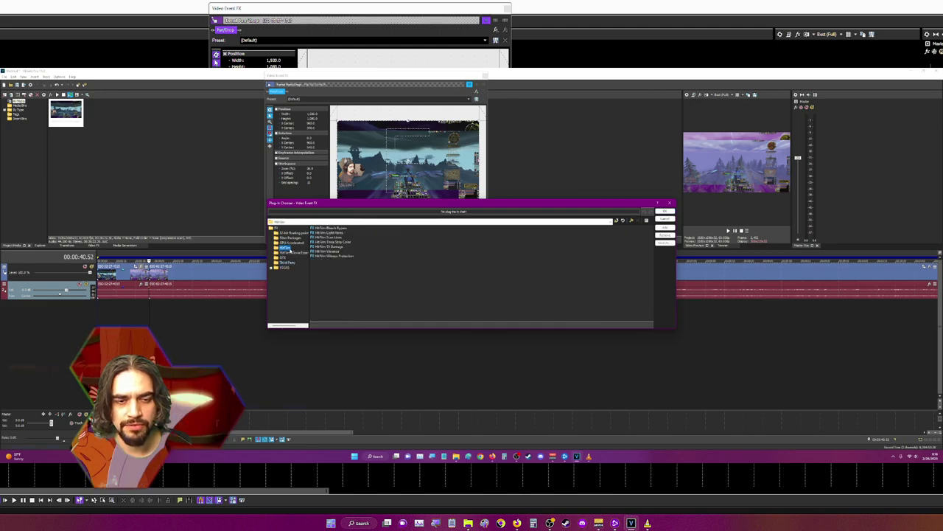
{"action": "left_click", "coordinate": [279, 228]}
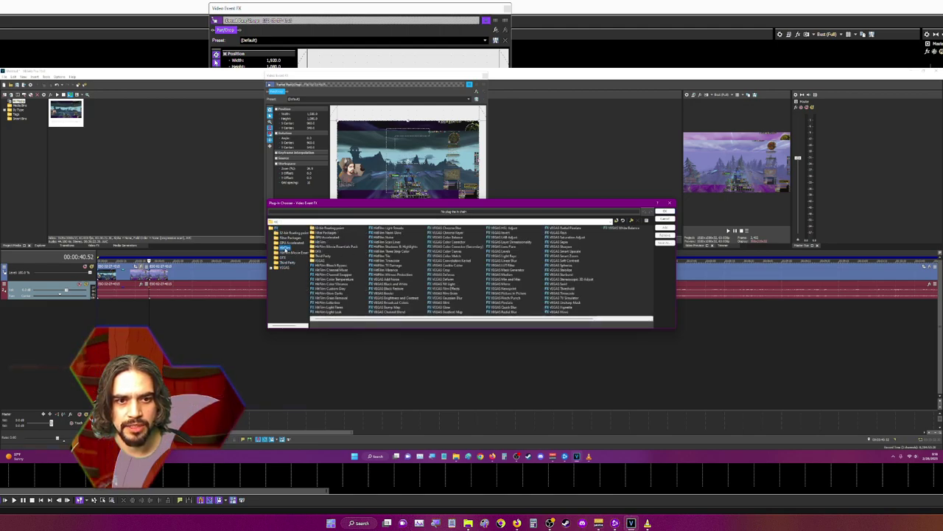
{"action": "left_click", "coordinate": [283, 247]}
{"action": "left_click", "coordinate": [331, 247]}
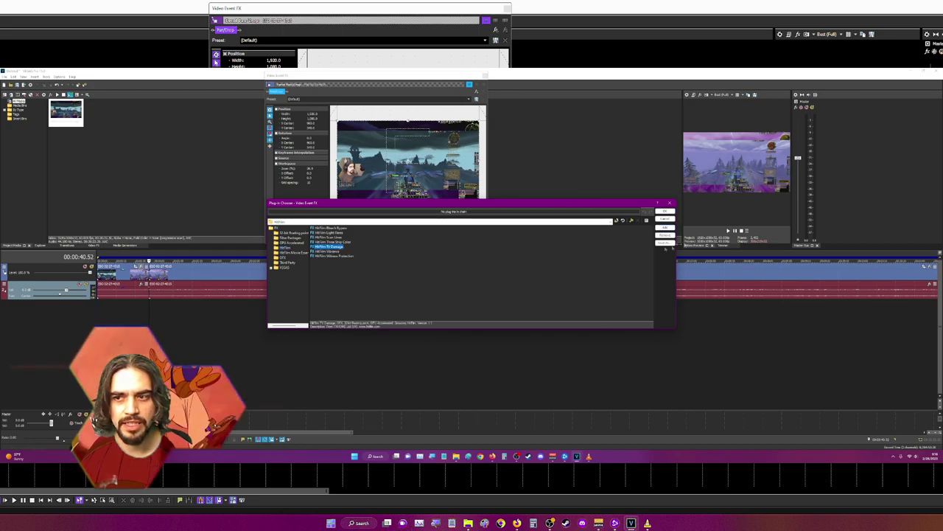
{"action": "left_click", "coordinate": [665, 212]}
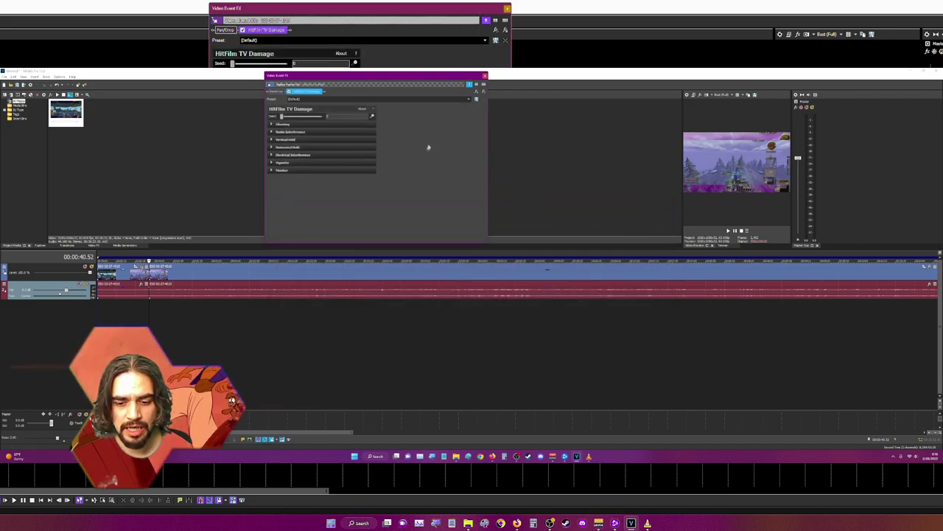
Apply the Static CRT preset to the opening clip's TV Damage effect and play the clip back to check it.
{"action": "left_click", "coordinate": [483, 40]}
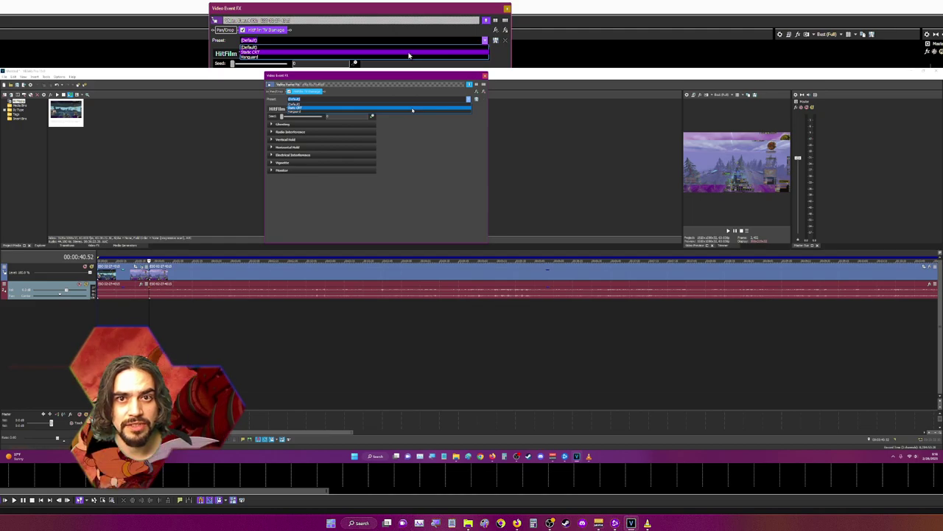
{"action": "left_click", "coordinate": [410, 56]}
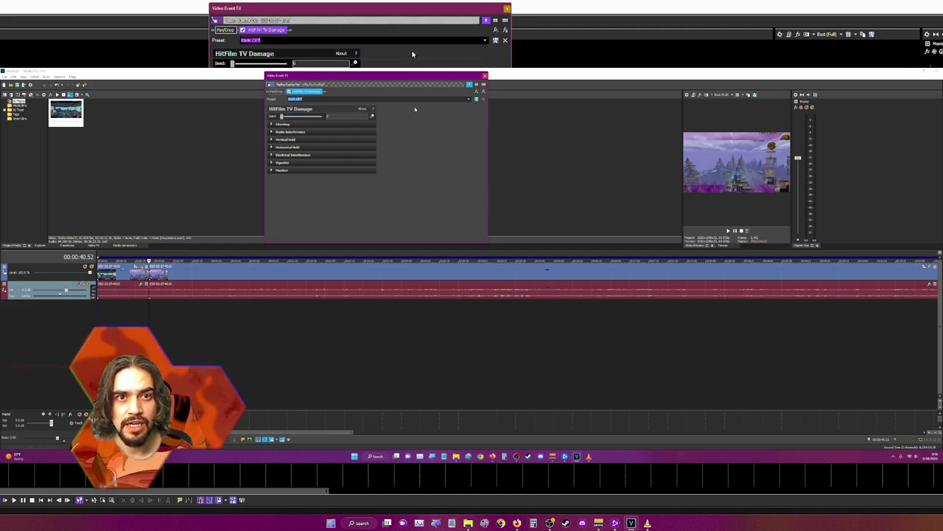
{"action": "left_click", "coordinate": [507, 9]}
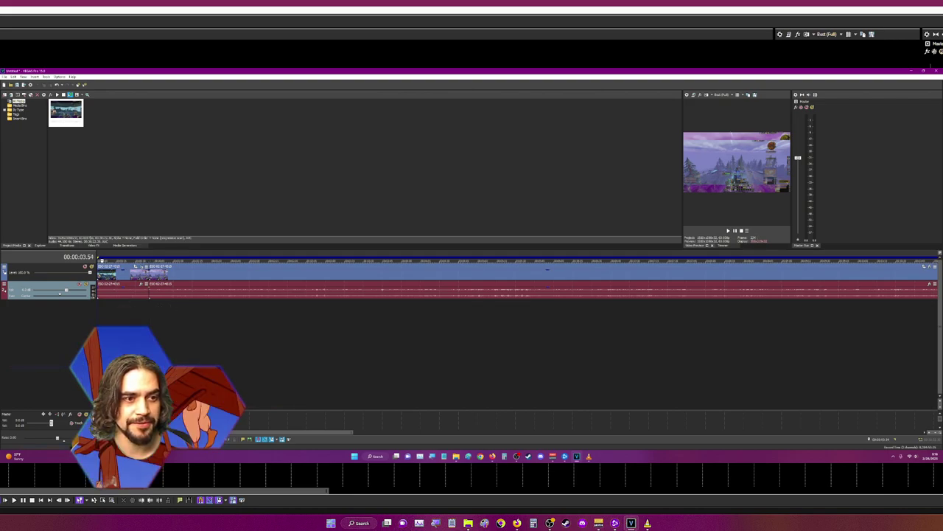
{"action": "left_click", "coordinate": [103, 274]}
{"action": "key", "text": "space"}
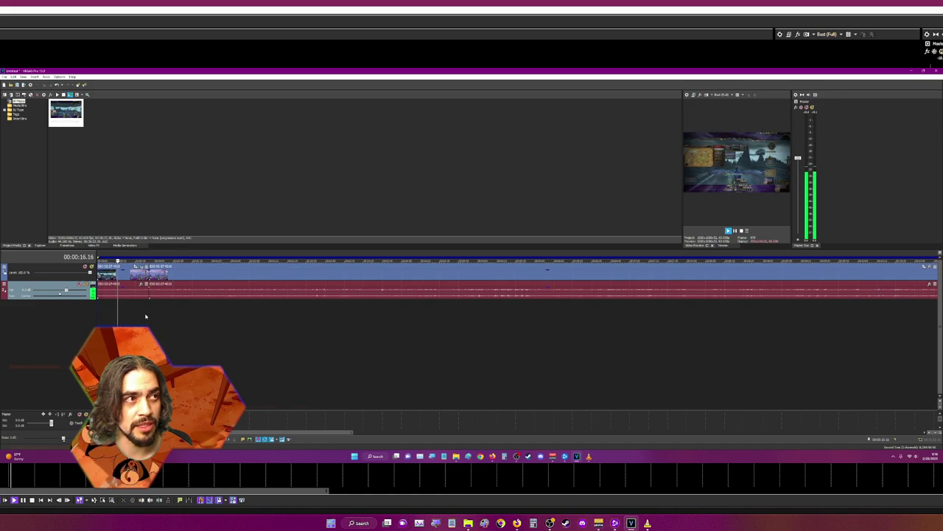
{"action": "key", "text": "space"}
Find where the closing screen begins near the end of the recording and split the video and audio at 00:35:42.25.
{"action": "scroll", "coordinate": [442, 337], "scroll_direction": "down", "scroll_amount": 5}
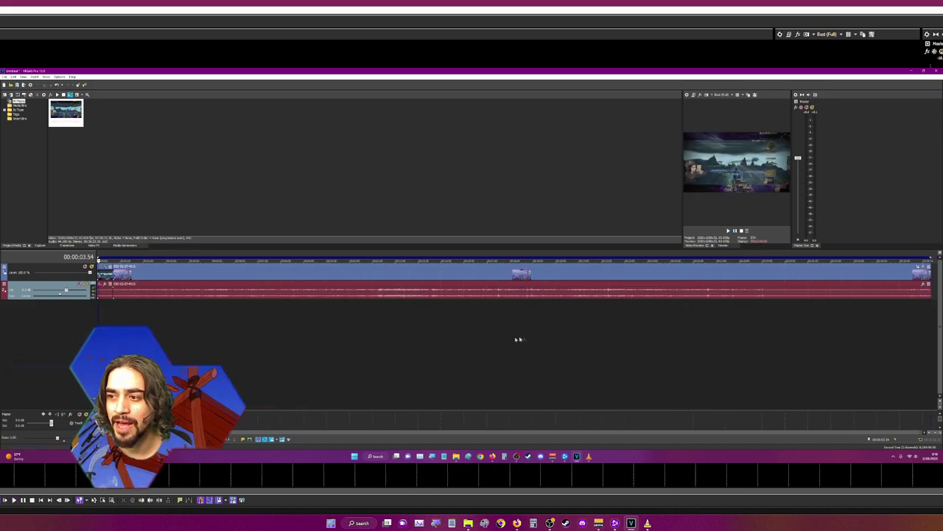
{"action": "left_click", "coordinate": [919, 312]}
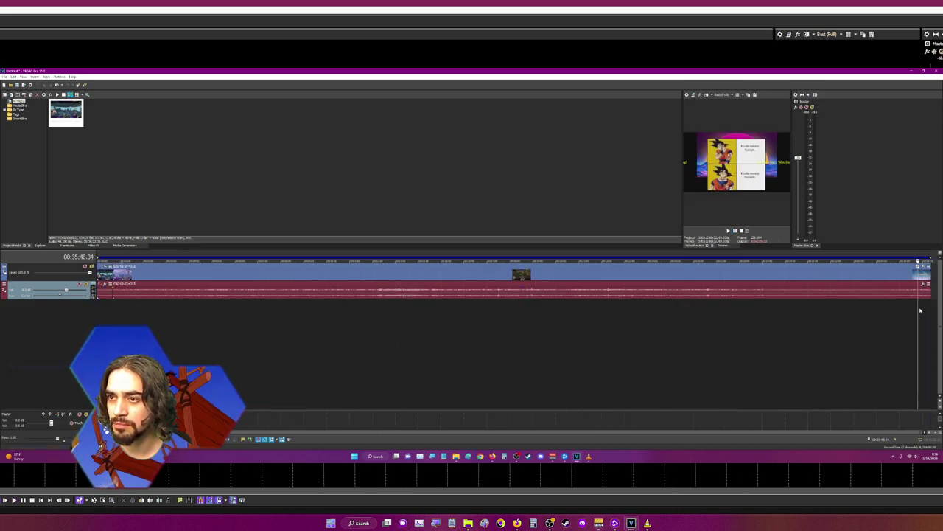
{"action": "scroll", "coordinate": [910, 311], "scroll_direction": "up", "scroll_amount": 3}
{"action": "left_click", "coordinate": [876, 310]}
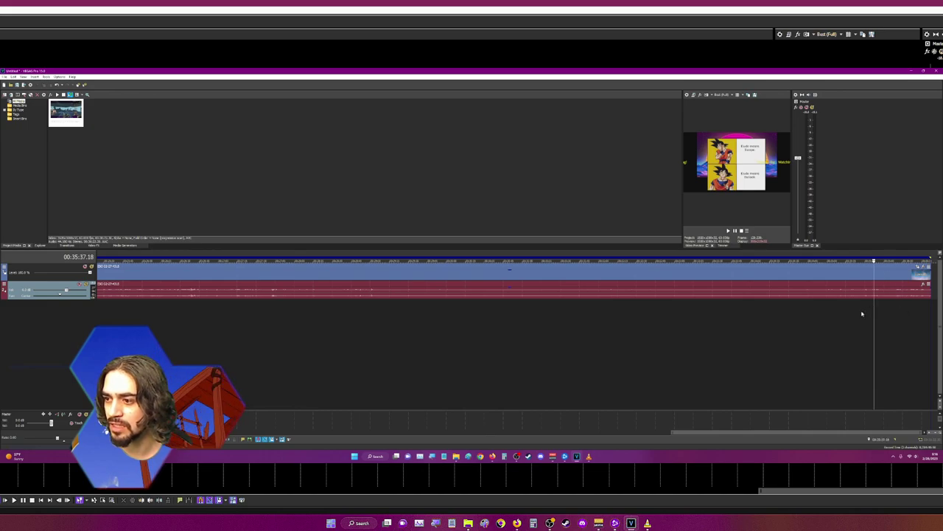
{"action": "left_click", "coordinate": [866, 313]}
{"action": "left_click", "coordinate": [881, 309]}
{"action": "left_click", "coordinate": [890, 309]}
{"action": "left_click", "coordinate": [885, 309]}
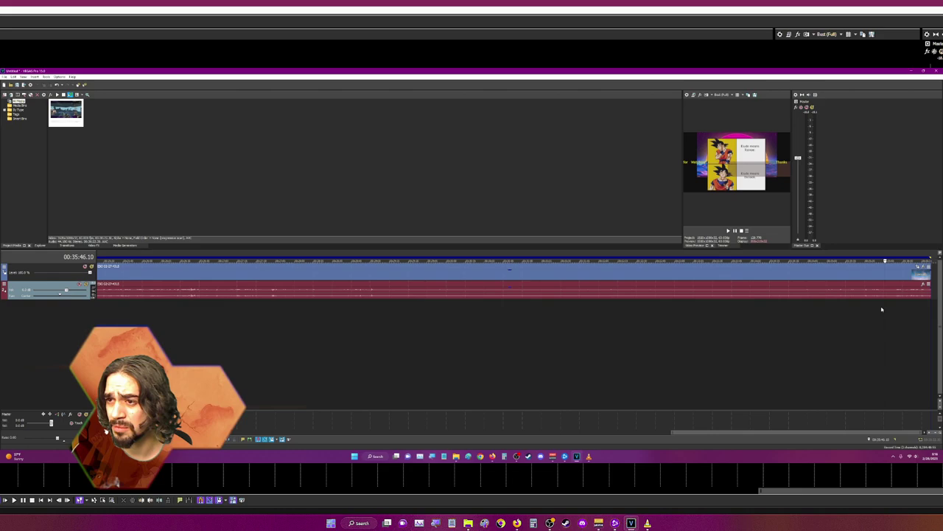
{"action": "left_click", "coordinate": [855, 311]}
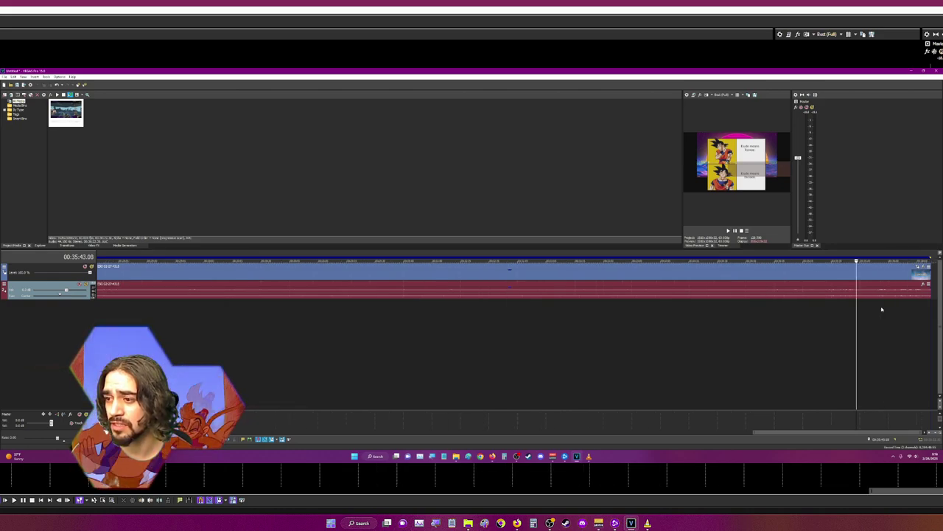
{"action": "left_click", "coordinate": [852, 310]}
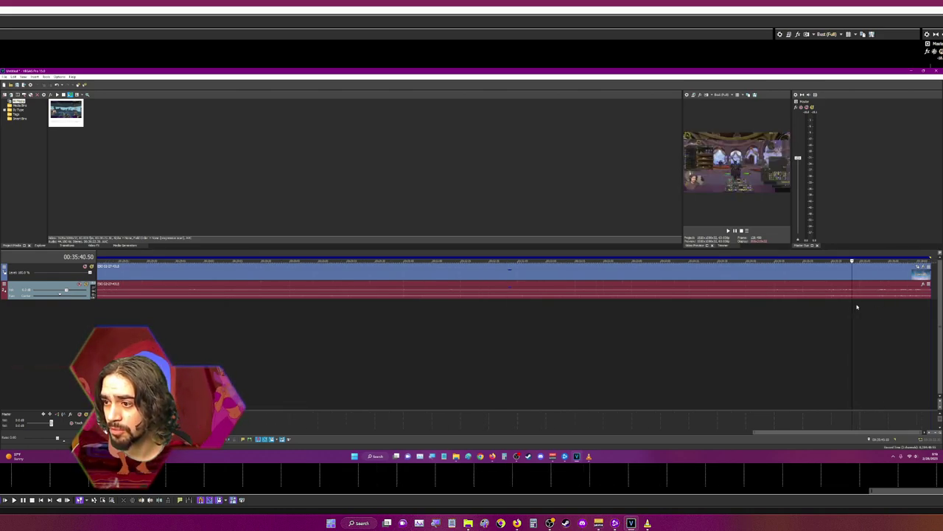
{"action": "left_click", "coordinate": [856, 306]}
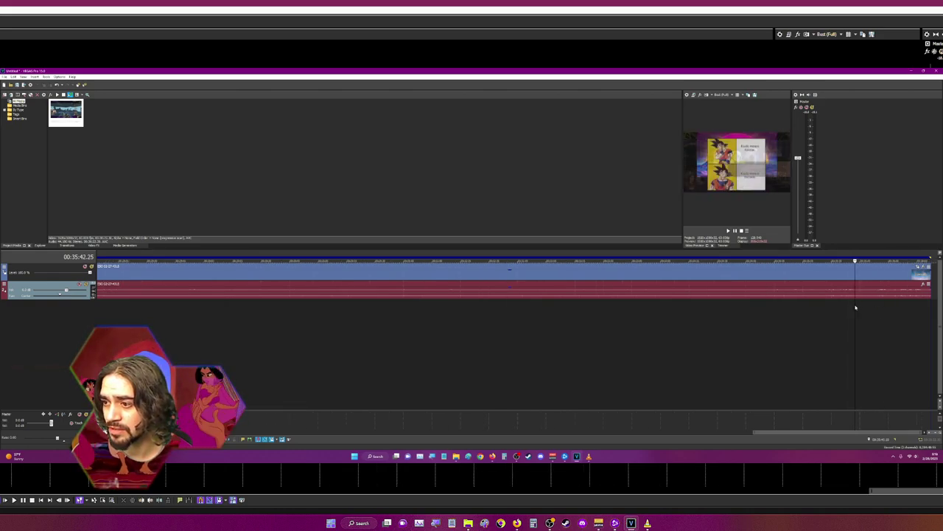
Add HitFilm TV Damage with the Static CRT preset to the closing video clip after the second split.
{"action": "left_click", "coordinate": [924, 268]}
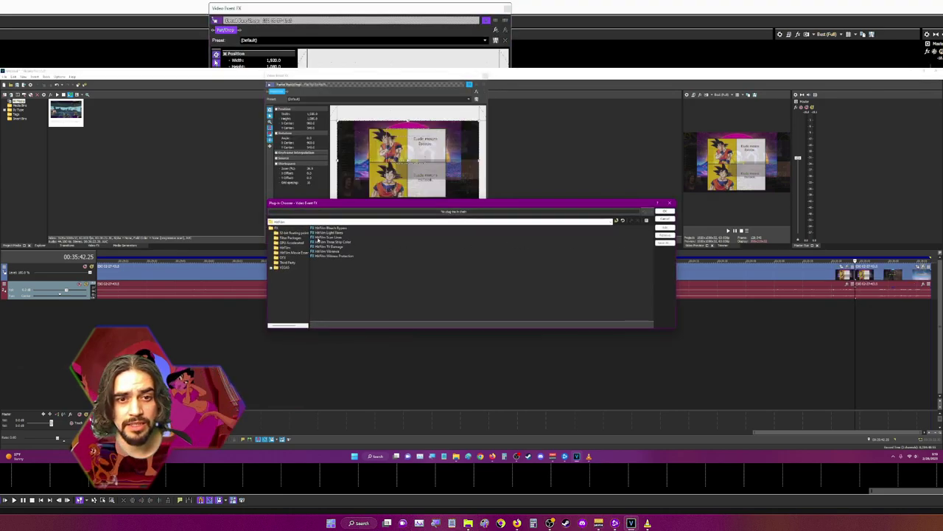
{"action": "left_click", "coordinate": [325, 246]}
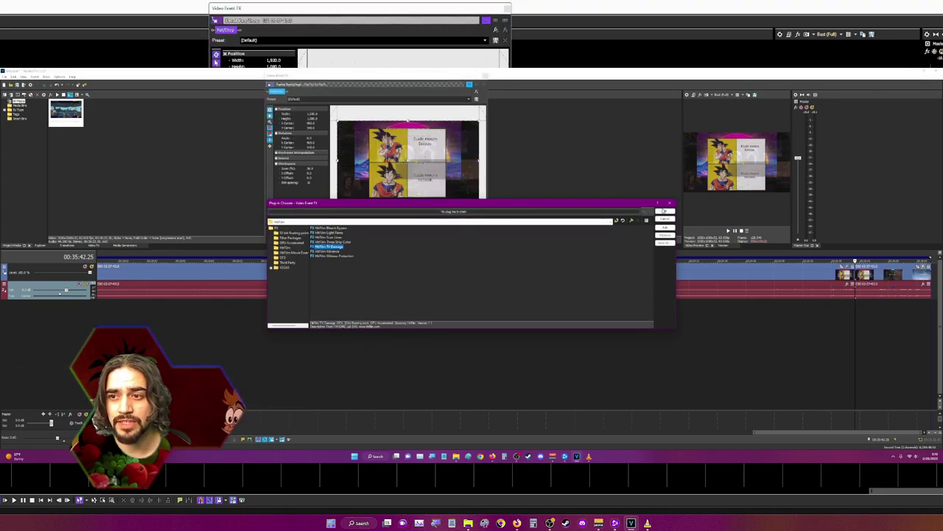
{"action": "left_click", "coordinate": [663, 212]}
{"action": "left_click", "coordinate": [468, 99]}
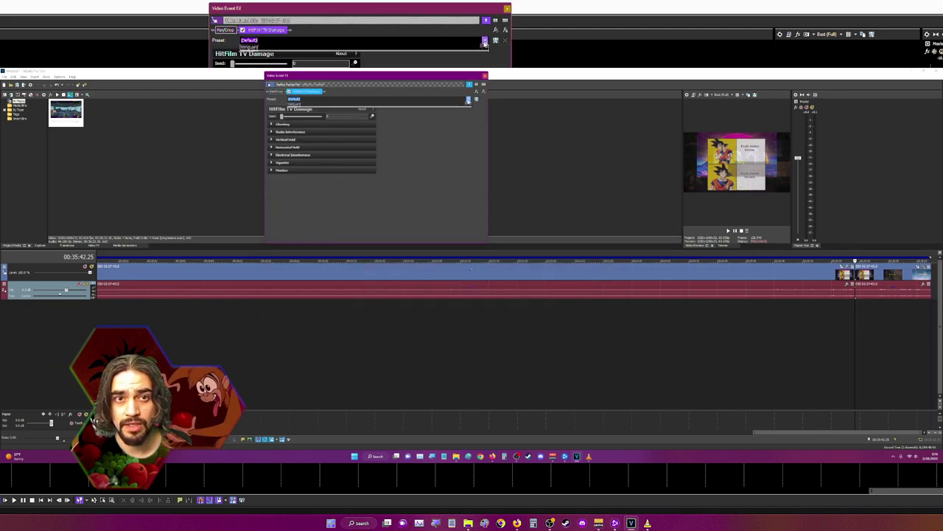
{"action": "left_click", "coordinate": [417, 109]}
{"action": "left_click", "coordinate": [507, 10]}
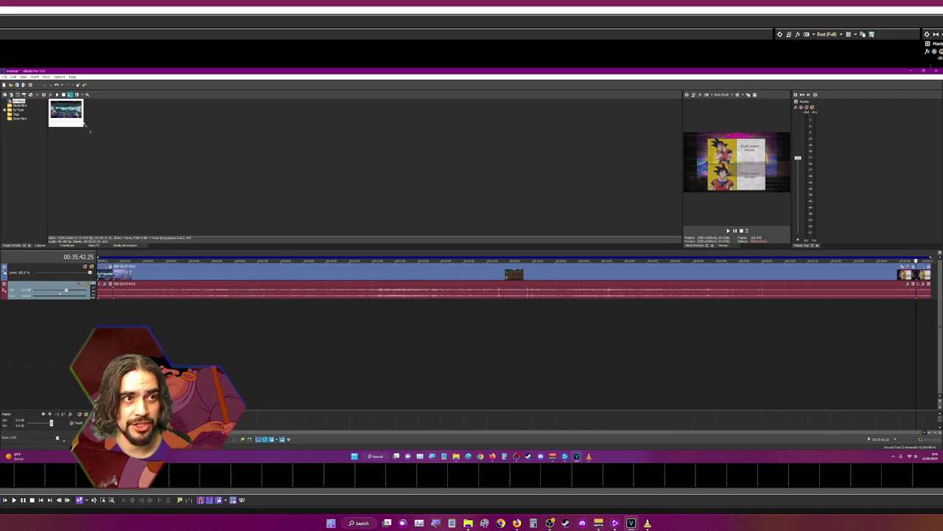
Save the project as Aladdin DF.veg in the VEGAS EDITS folder.
{"action": "key", "text": "ctrl+s"}
{"action": "type", "text": "smashing"}
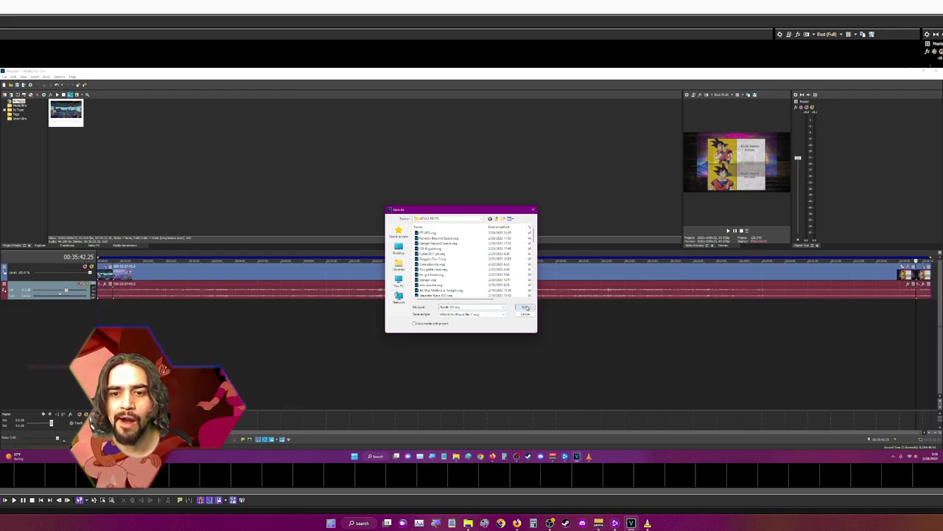
{"action": "left_click", "coordinate": [523, 306]}
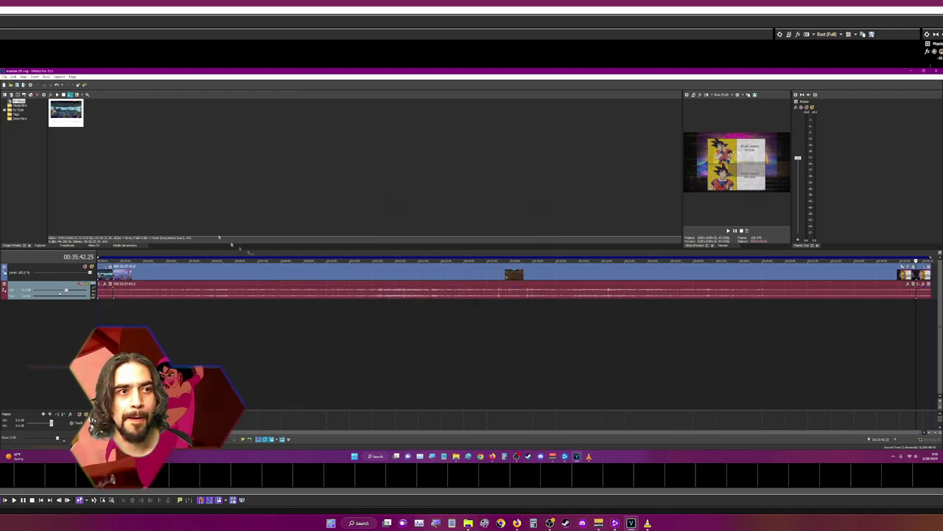
Set up a render in the Sony AVC/MVC format with the custom 1080 60p template and open that template for customization.
{"action": "left_click", "coordinate": [4, 76]}
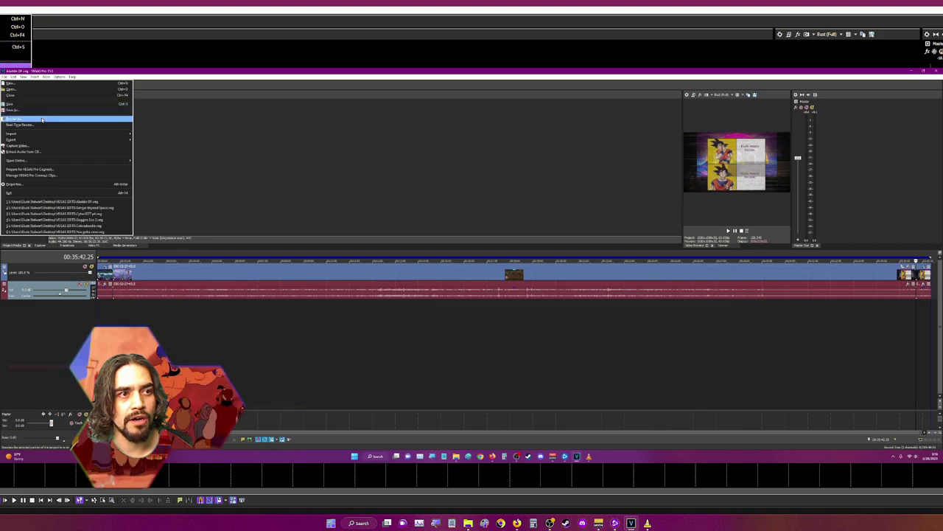
{"action": "left_click", "coordinate": [29, 119]}
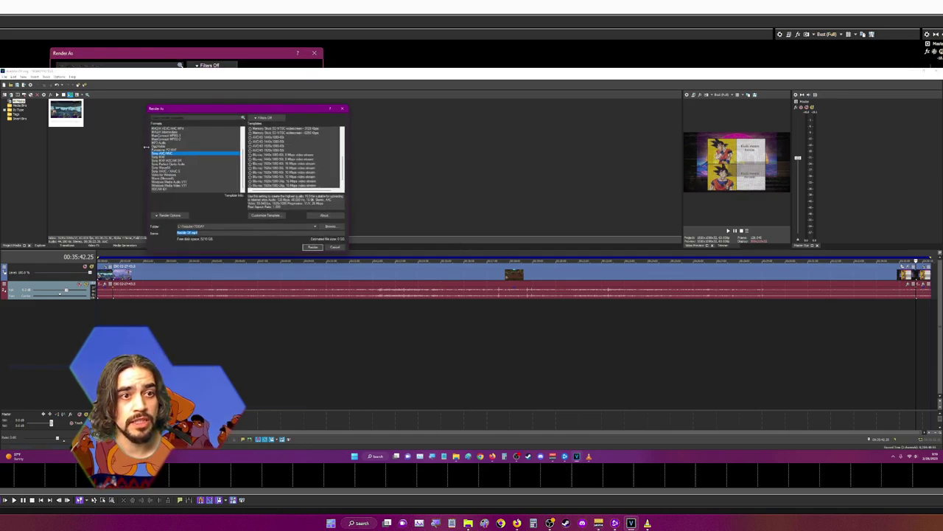
{"action": "left_click", "coordinate": [168, 154]}
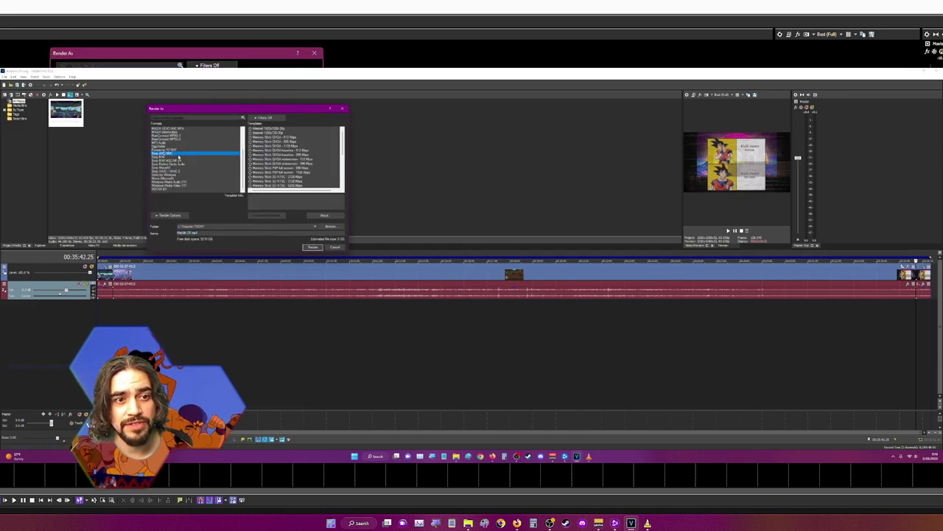
{"action": "scroll", "coordinate": [280, 159], "scroll_direction": "down", "scroll_amount": 10}
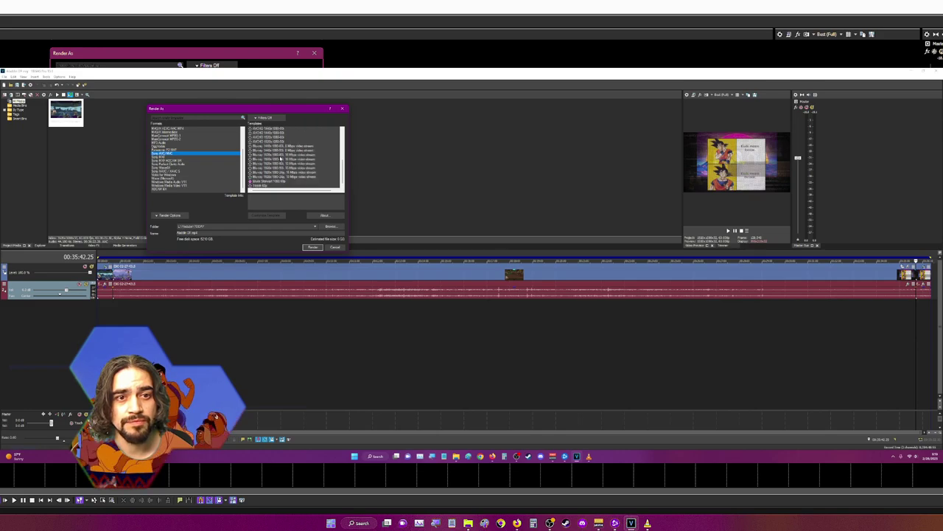
{"action": "left_click", "coordinate": [277, 182]}
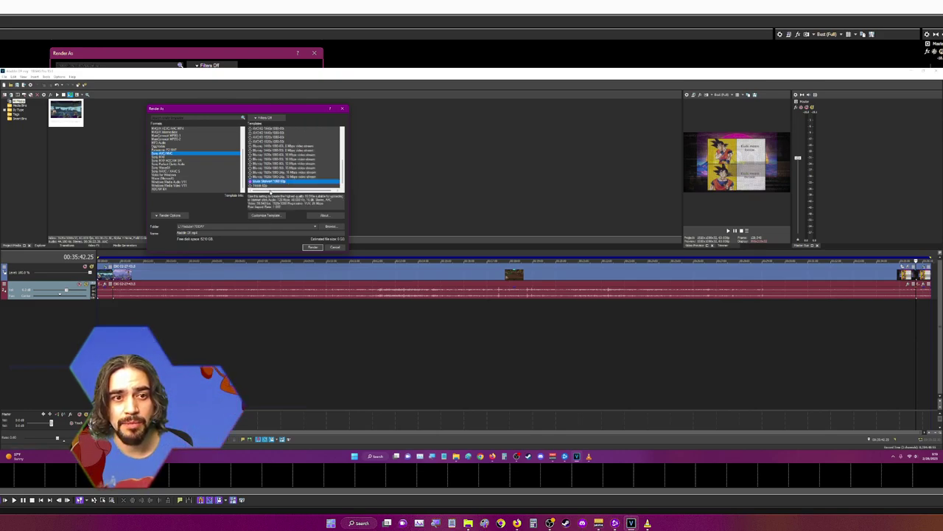
{"action": "left_click", "coordinate": [272, 217]}
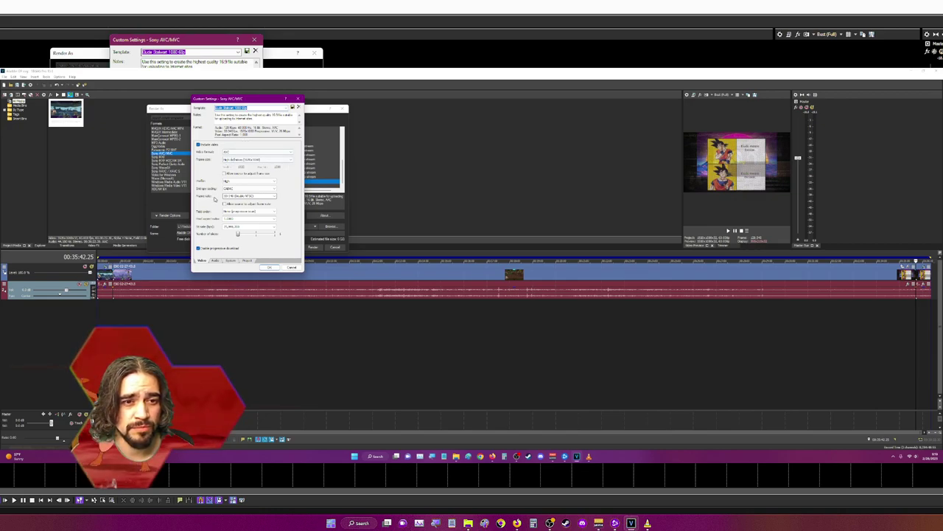
Set the render template's audio sample rate to 44,100 Hz.
{"action": "left_click", "coordinate": [215, 260]}
{"action": "left_click", "coordinate": [234, 159]}
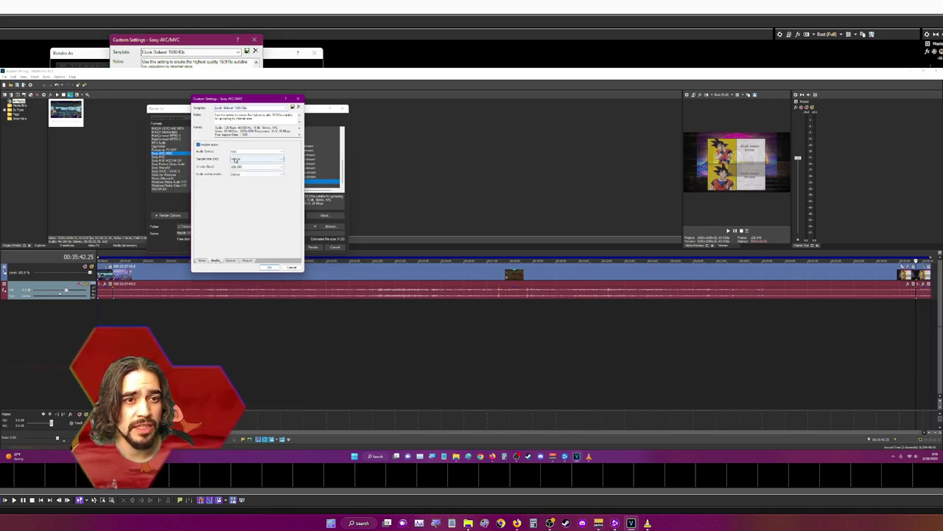
{"action": "left_click", "coordinate": [240, 163]}
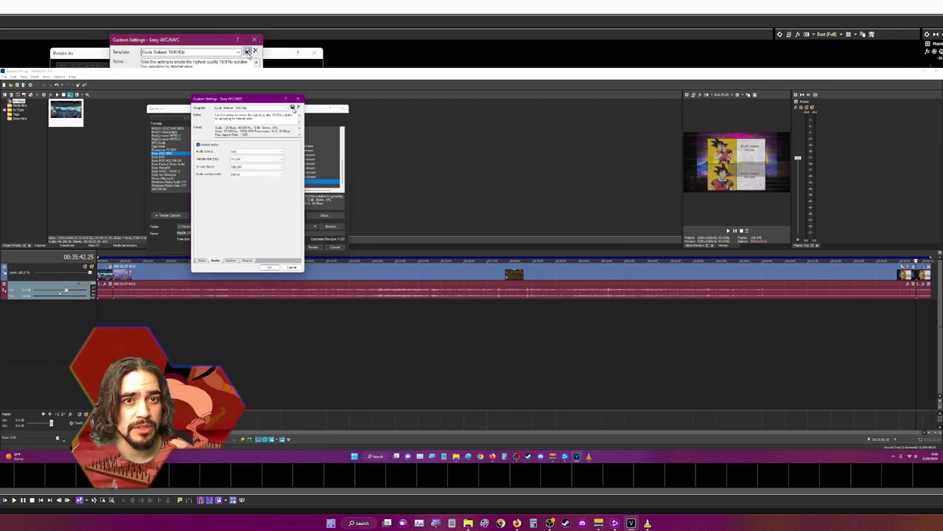
{"action": "left_click", "coordinate": [234, 165]}
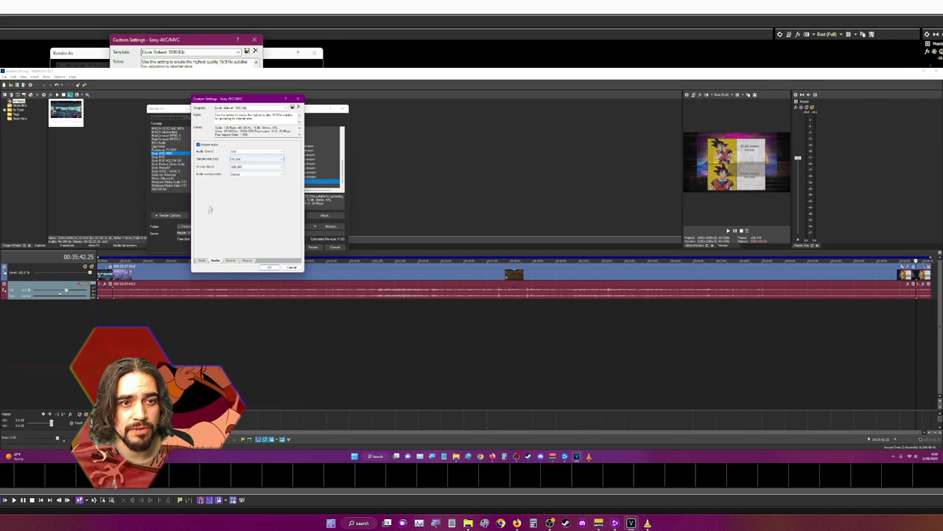
Review the render template's video, audio, system and project settings.
{"action": "left_click", "coordinate": [203, 261]}
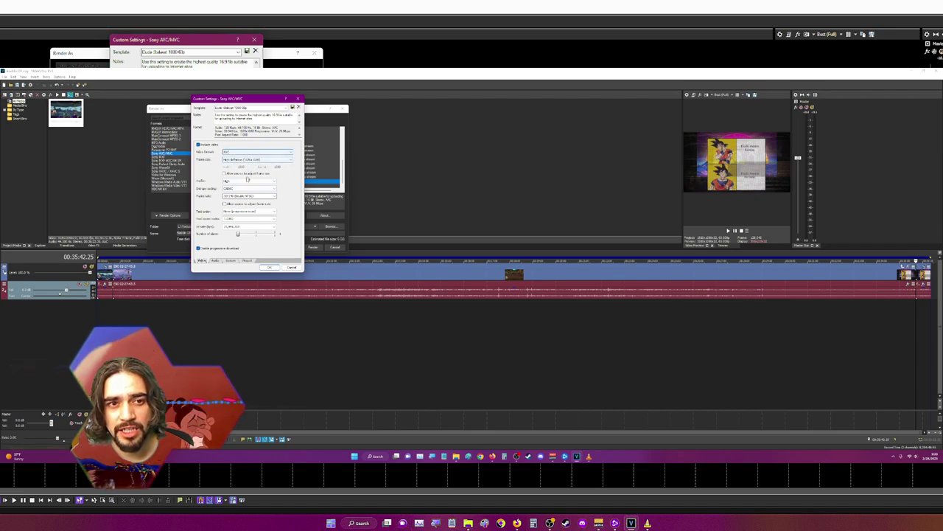
{"action": "left_click", "coordinate": [215, 260]}
{"action": "left_click", "coordinate": [230, 261]}
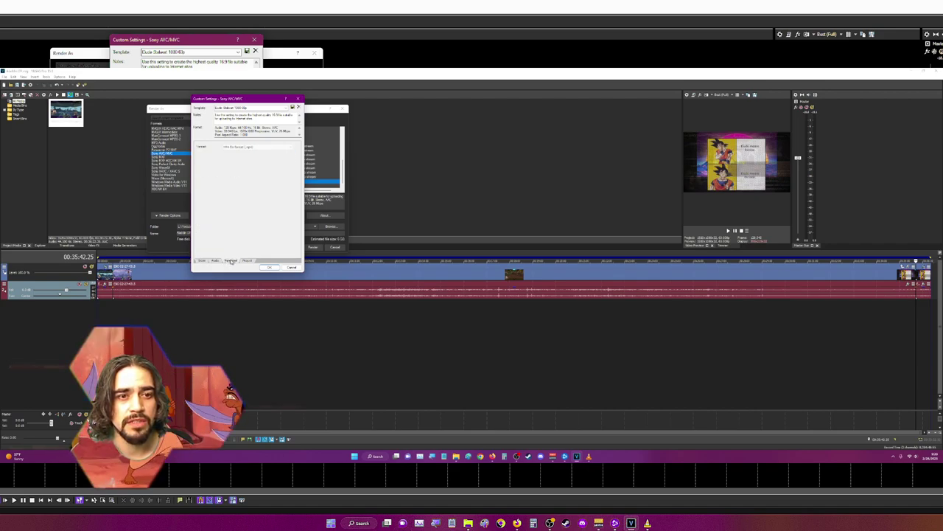
{"action": "left_click", "coordinate": [246, 261]}
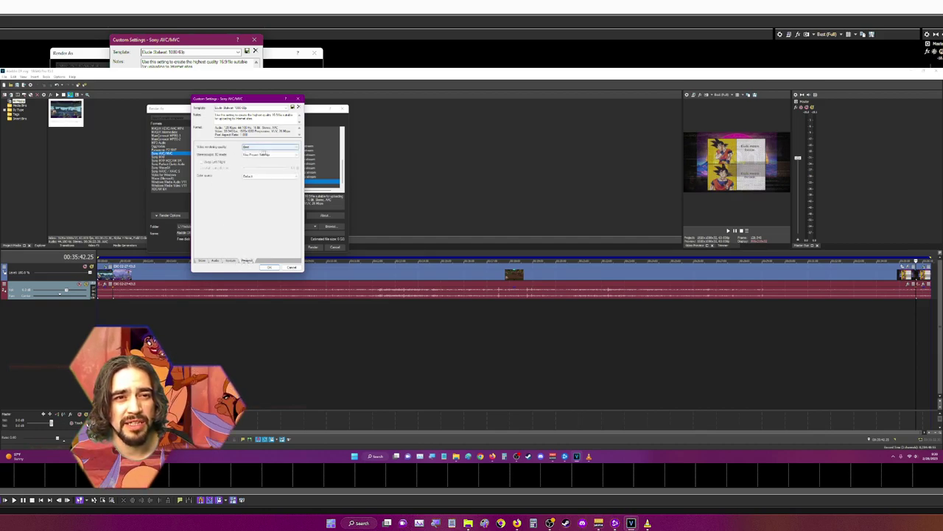
{"action": "left_click", "coordinate": [203, 261]}
Accept the custom settings and render the project as Aladdin DF.mp4 with the modified 1080 60p template.
{"action": "left_click", "coordinate": [269, 267]}
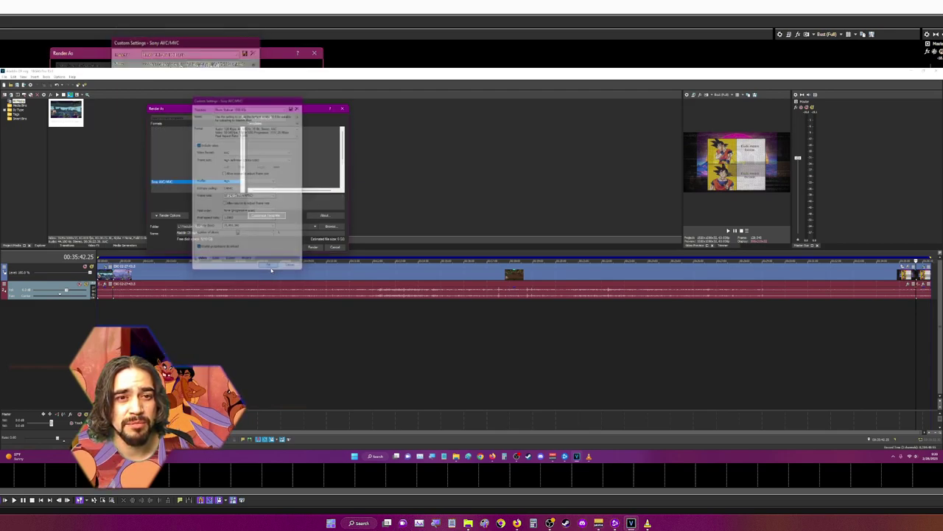
{"action": "left_click", "coordinate": [249, 131]}
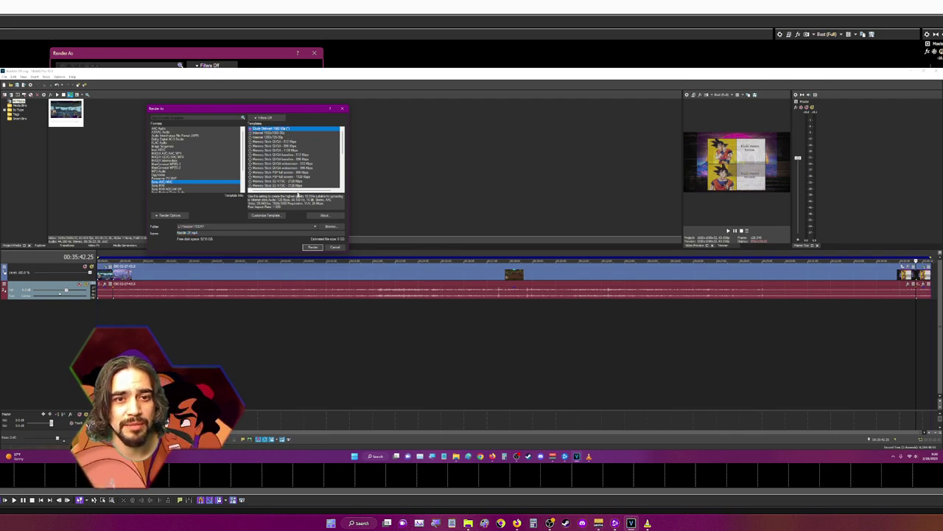
{"action": "left_click", "coordinate": [312, 248]}
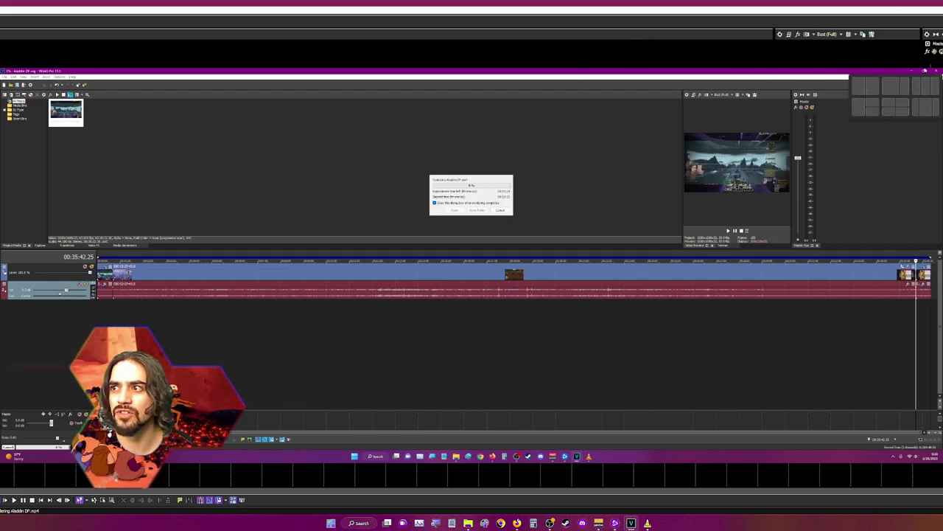
Snap the rendering project window to one side of the desktop and close VLC media player.
{"action": "key", "text": "super+Left"}
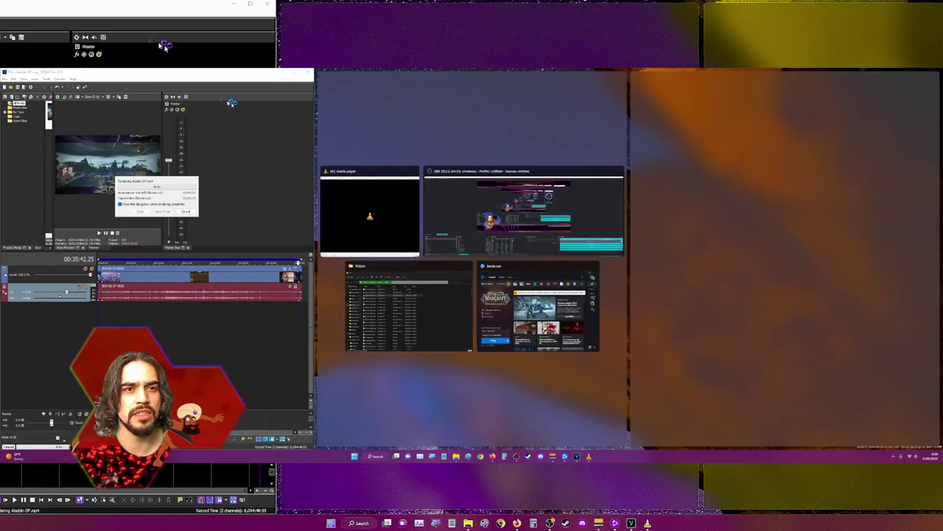
{"action": "key", "text": "Return"}
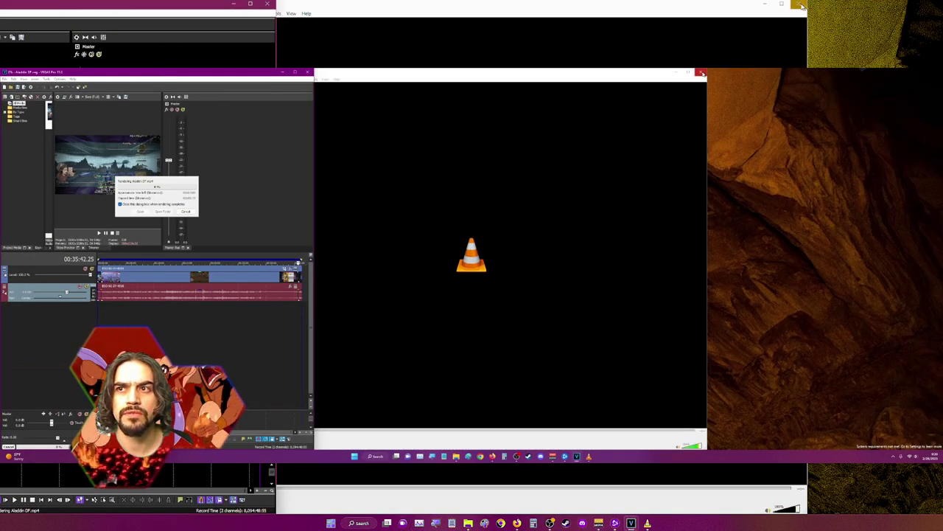
{"action": "key", "text": "alt+F4"}
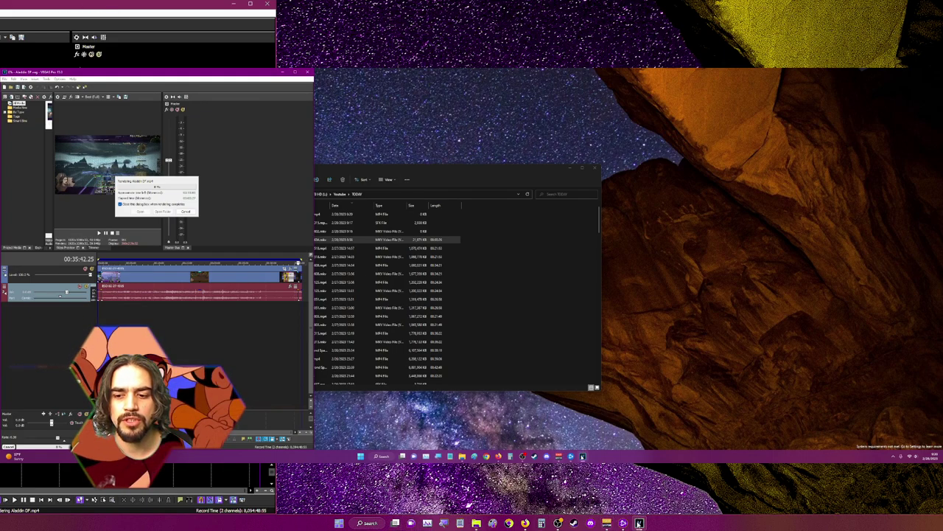
Launch a second instance of VEGAS Pro 15.0 while the render runs and maximize its window.
{"action": "right_click", "coordinate": [640, 521]}
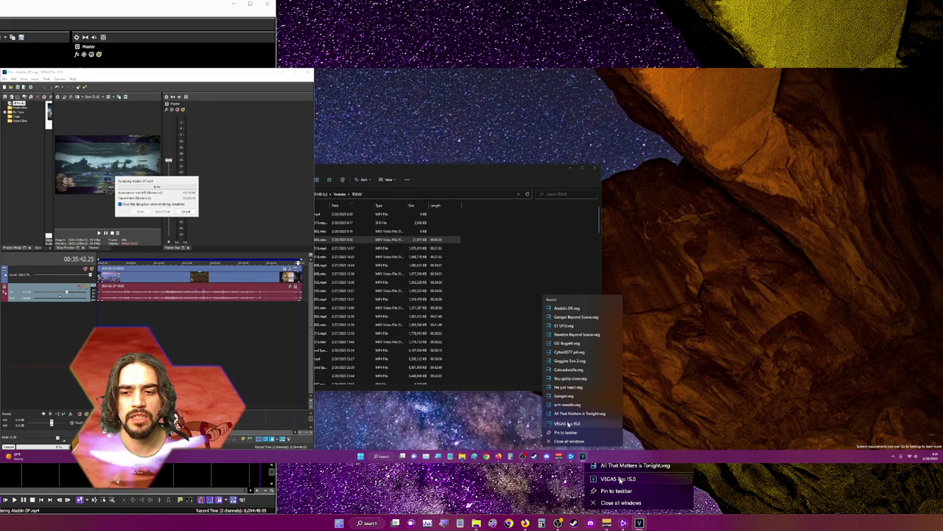
{"action": "left_click", "coordinate": [622, 479]}
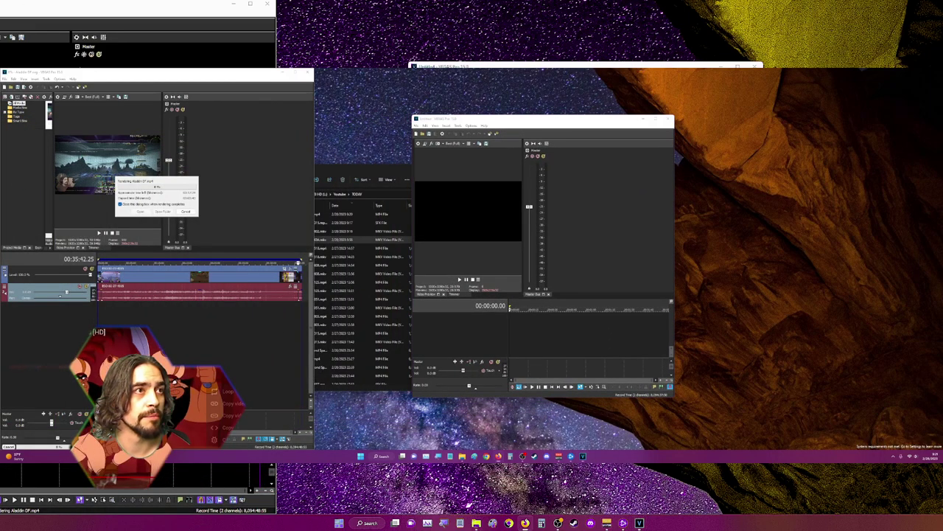
{"action": "left_click", "coordinate": [539, 122]}
{"action": "left_click_drag", "start_coordinate": [539, 122], "coordinate": [449, 90]}
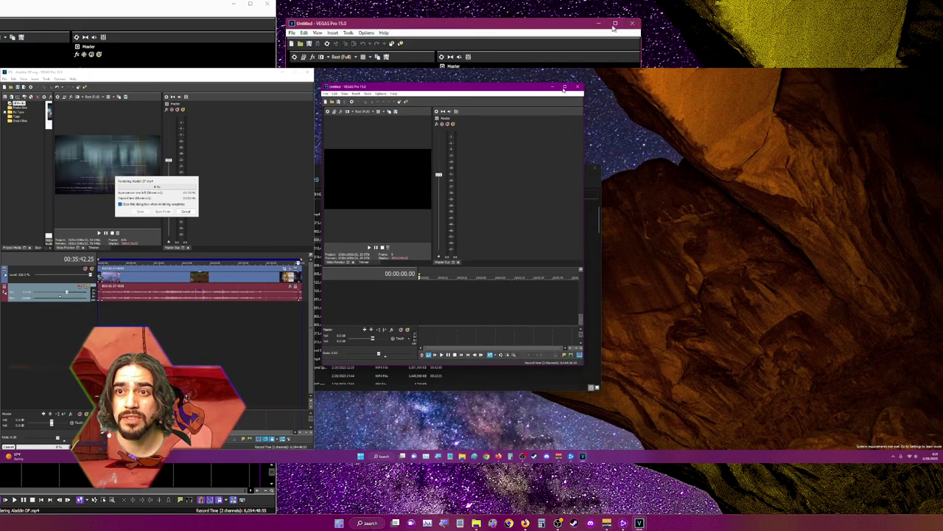
{"action": "mouse_move", "coordinate": [615, 24]}
{"action": "left_click", "coordinate": [658, 50]}
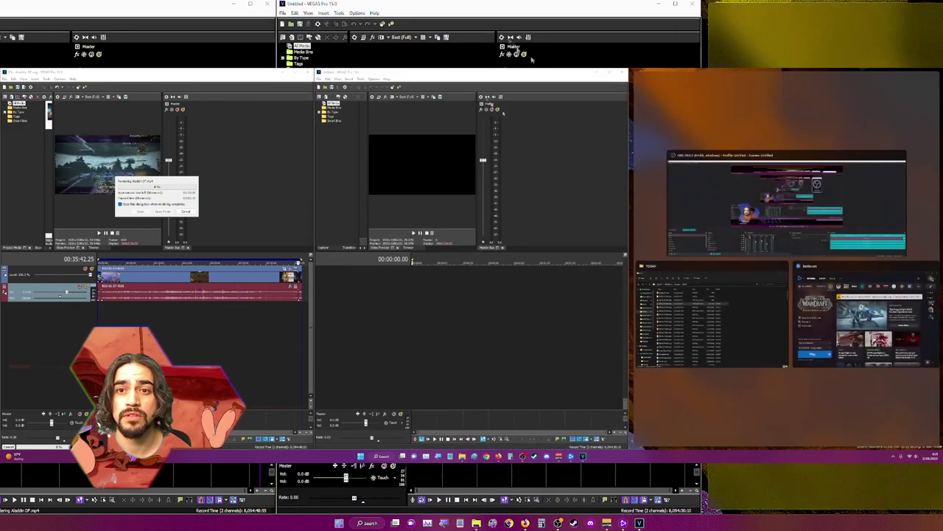
{"action": "left_click", "coordinate": [437, 7]}
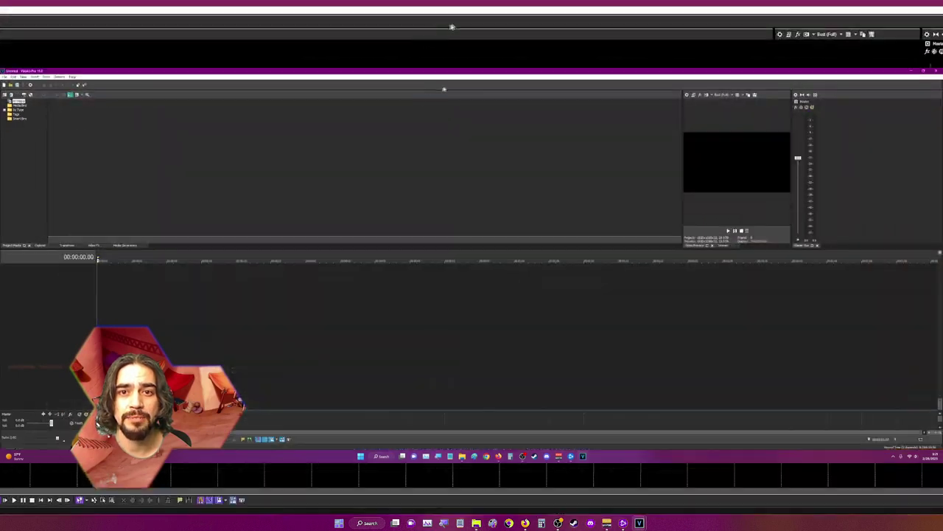
{"action": "double_click", "coordinate": [451, 16]}
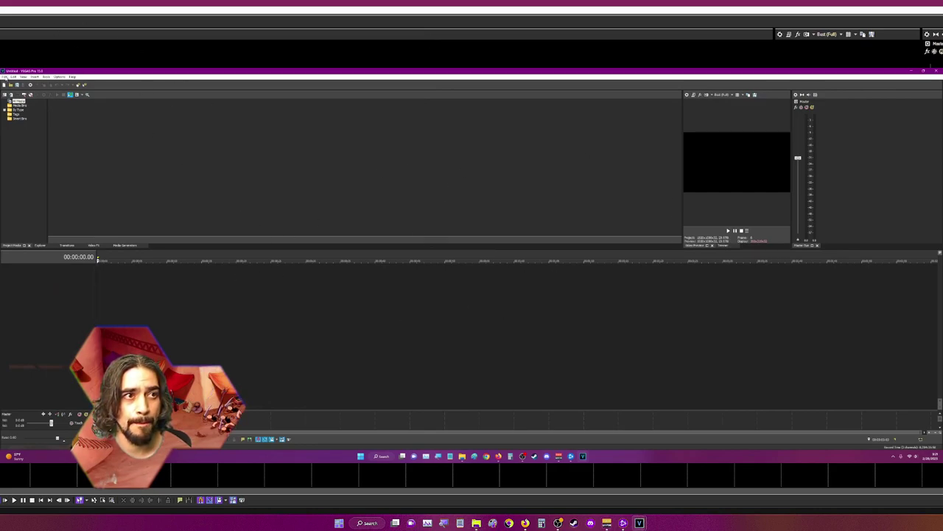
Open another ESO 02-27 gameplay recording from the Youtube TODAY folder in the empty project.
{"action": "left_click", "coordinate": [5, 77]}
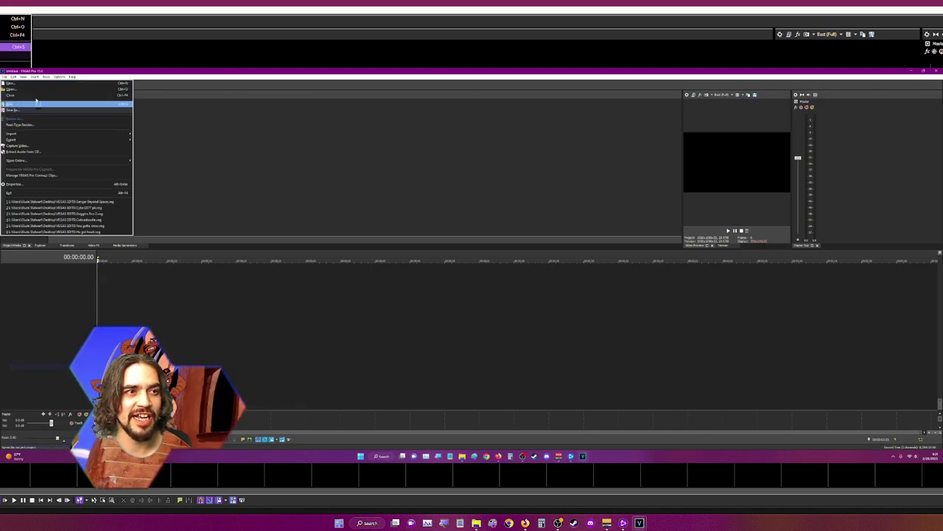
{"action": "left_click", "coordinate": [14, 89]}
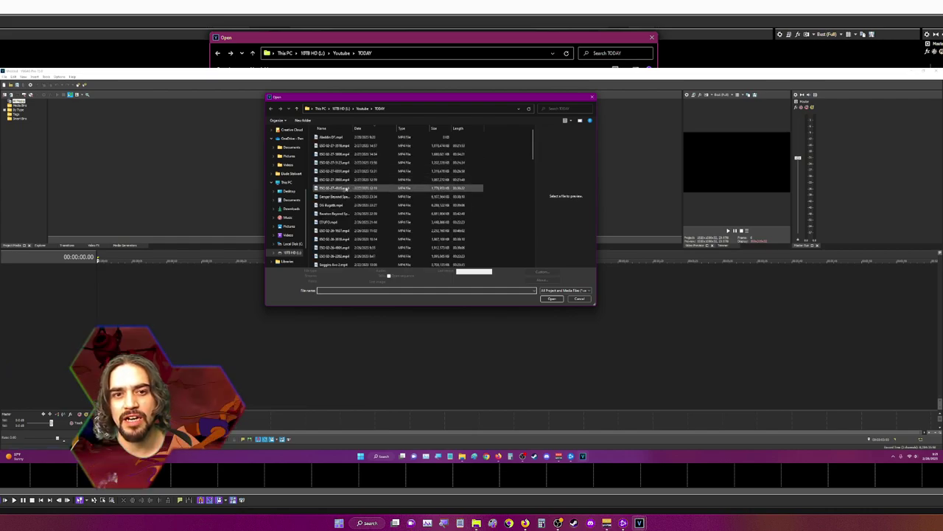
{"action": "left_click", "coordinate": [405, 188]}
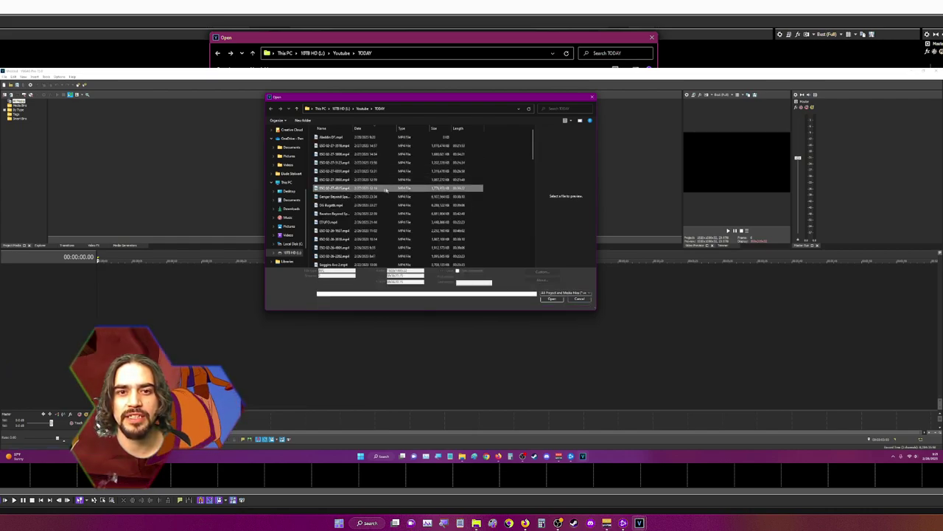
{"action": "left_click", "coordinate": [398, 180]}
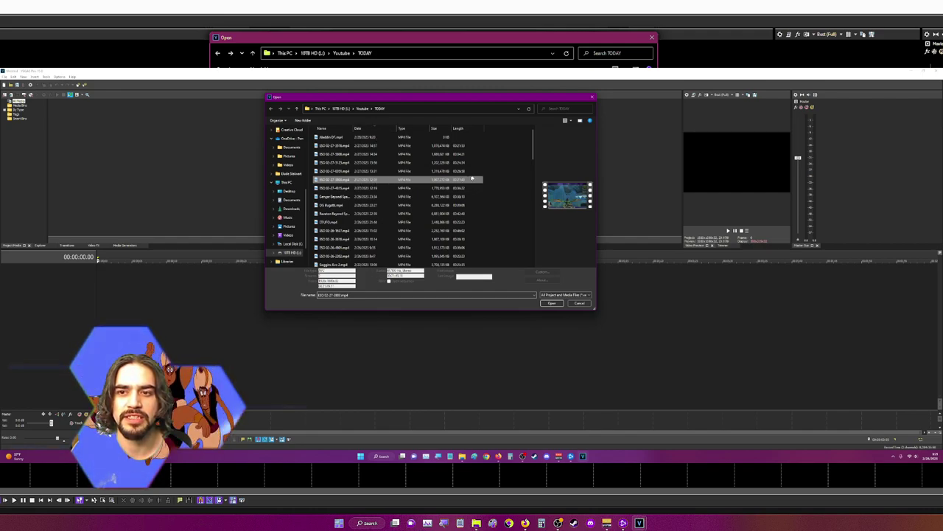
{"action": "left_click", "coordinate": [554, 303]}
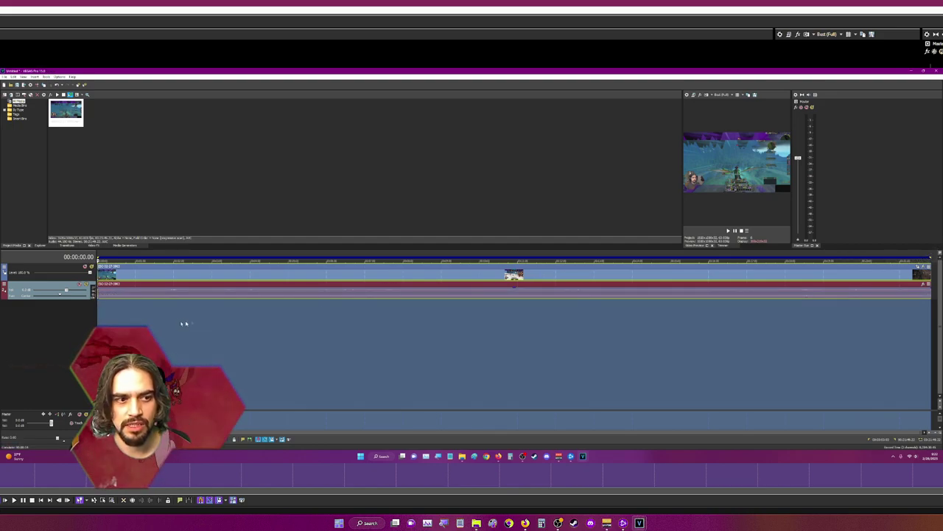
Normalize the audio of the newly imported recording.
{"action": "left_click", "coordinate": [290, 296]}
{"action": "right_click", "coordinate": [291, 294]}
{"action": "mouse_move", "coordinate": [347, 237]}
{"action": "left_click", "coordinate": [379, 262]}
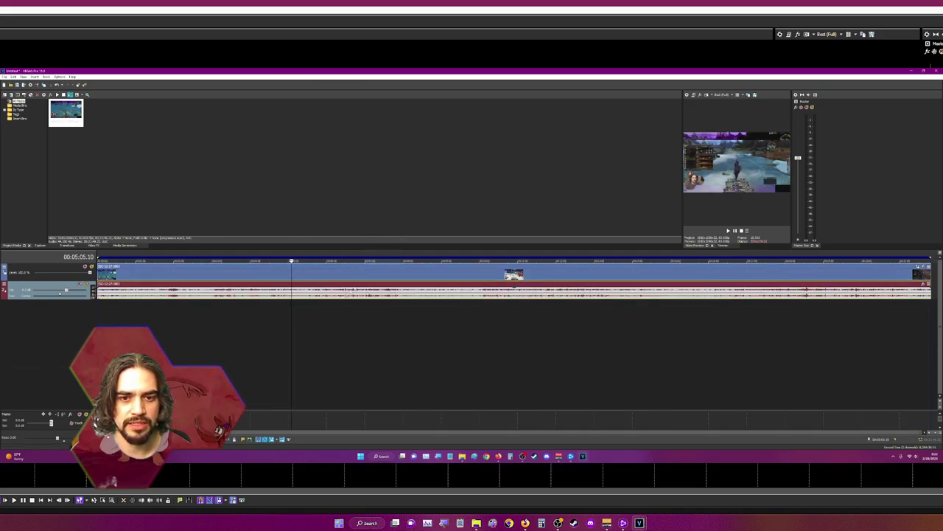
Split the recording at 00:00:20.14 to separate the opening and add the HitFilm TV Damage effect to that opening clip.
{"action": "left_click", "coordinate": [111, 313]}
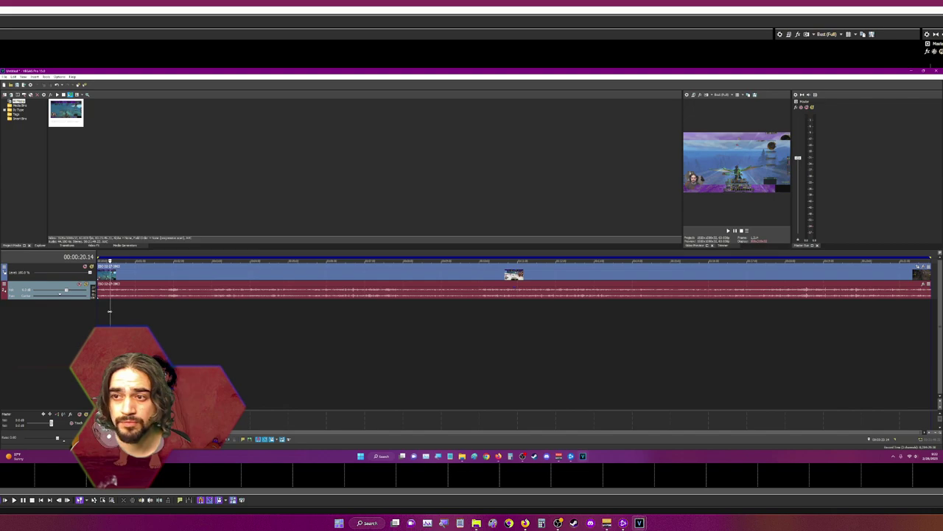
{"action": "scroll", "coordinate": [109, 311], "scroll_direction": "up", "scroll_amount": 3}
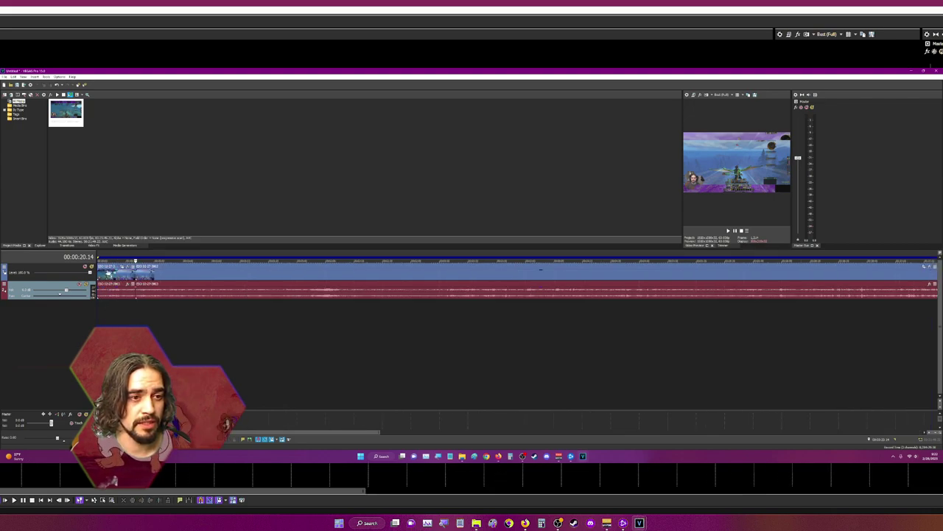
{"action": "left_click", "coordinate": [129, 270]}
{"action": "left_click", "coordinate": [131, 267]}
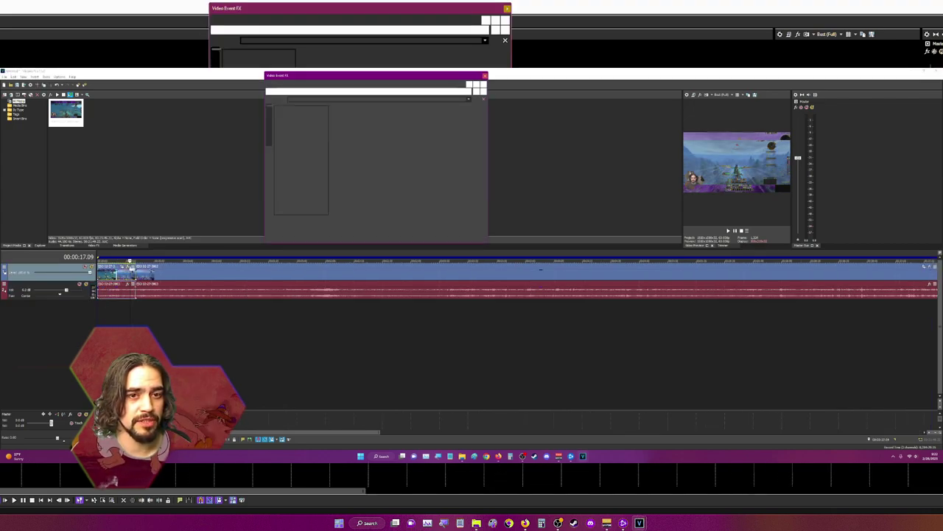
{"action": "left_click", "coordinate": [332, 247]}
{"action": "left_click", "coordinate": [665, 212]}
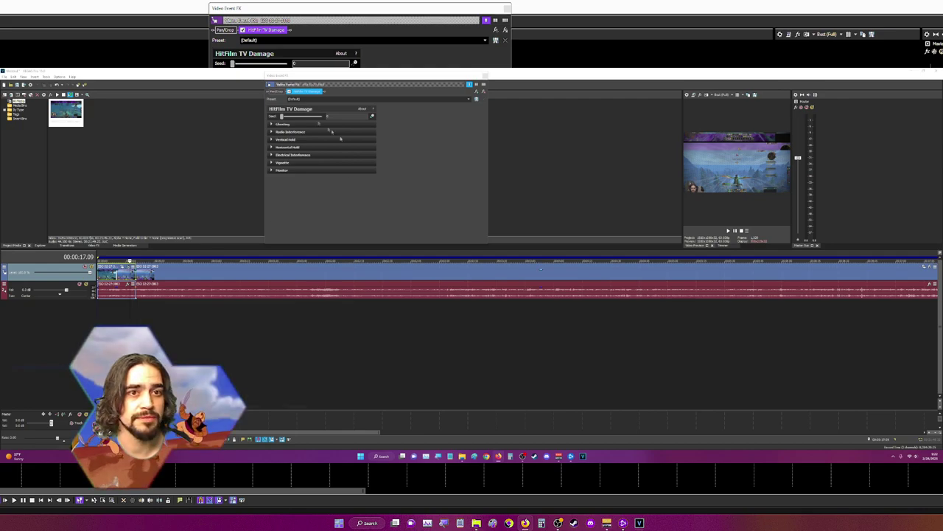
Set the opening clip's TV Damage preset to Static CRT and close the effect window.
{"action": "left_click", "coordinate": [485, 41]}
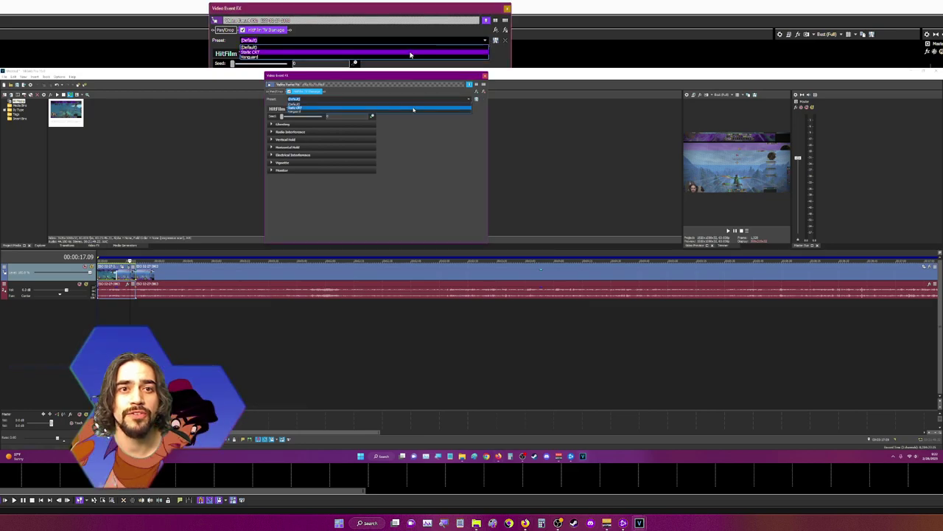
{"action": "left_click", "coordinate": [410, 55]}
{"action": "left_click", "coordinate": [507, 8]}
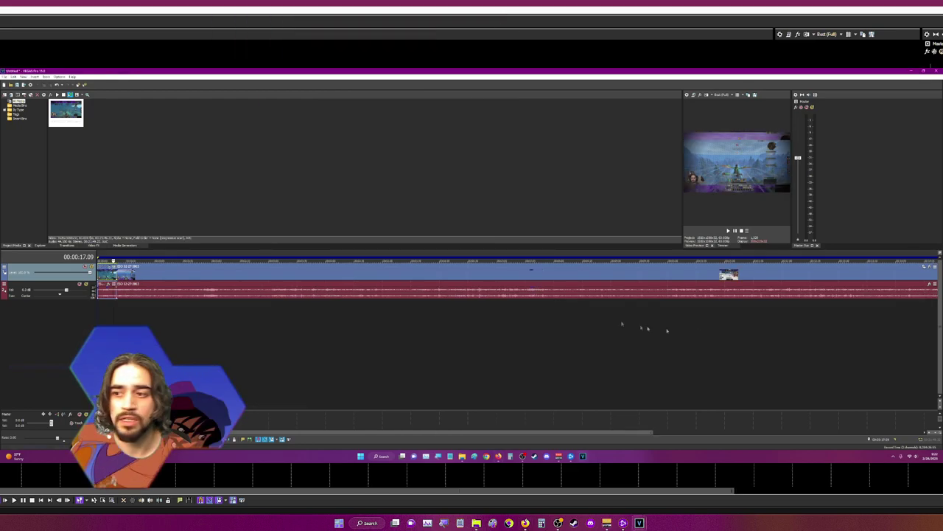
Find the last gameplay frame before the closing screen and split the recording there, at 00:21:23.51.
{"action": "key", "text": "End"}
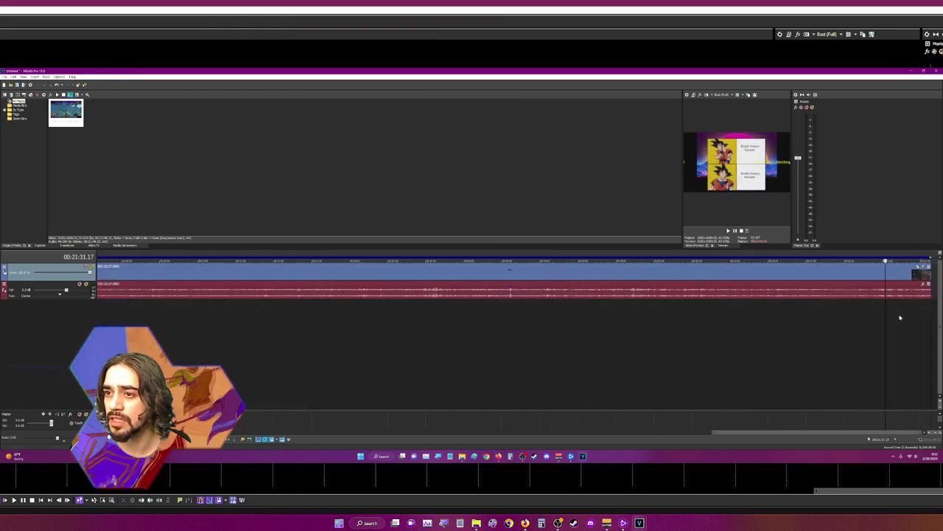
{"action": "left_click", "coordinate": [871, 311]}
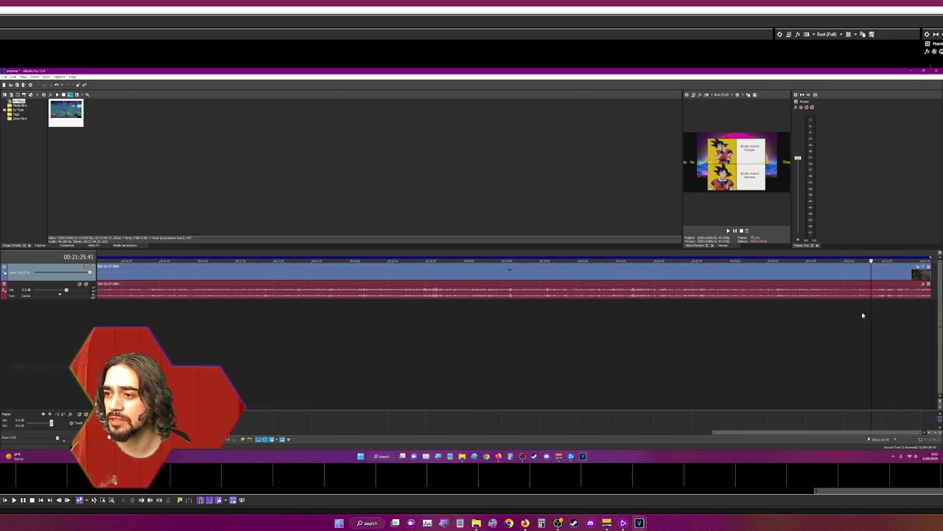
{"action": "left_click", "coordinate": [855, 318]}
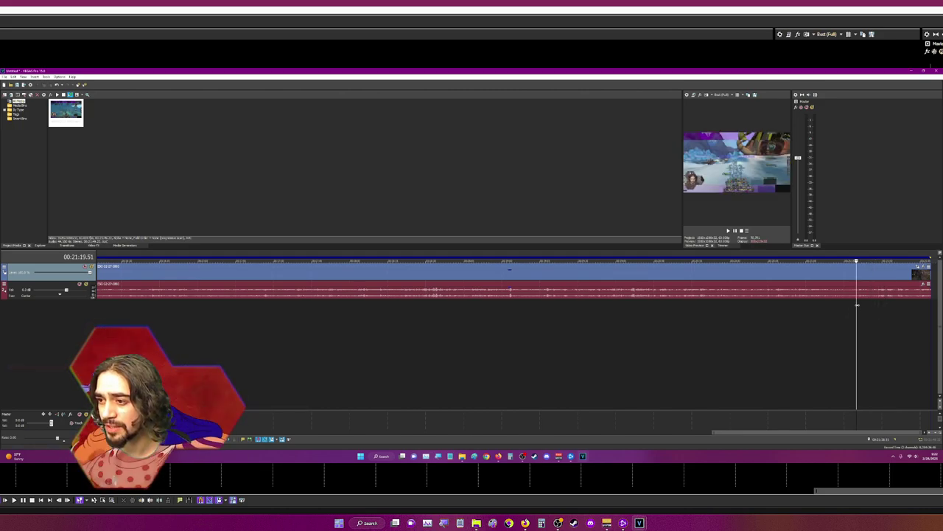
{"action": "left_click", "coordinate": [861, 305]}
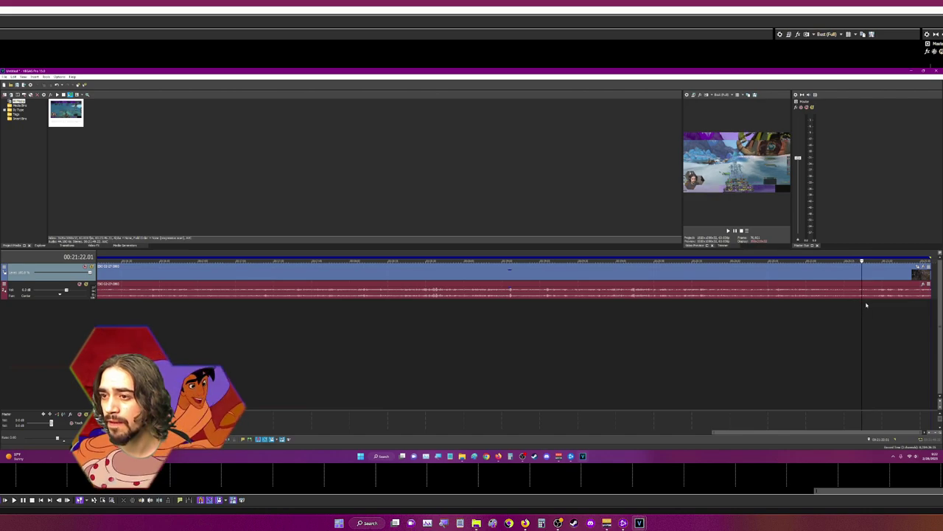
{"action": "left_click", "coordinate": [866, 305]}
{"action": "left_click", "coordinate": [870, 305]}
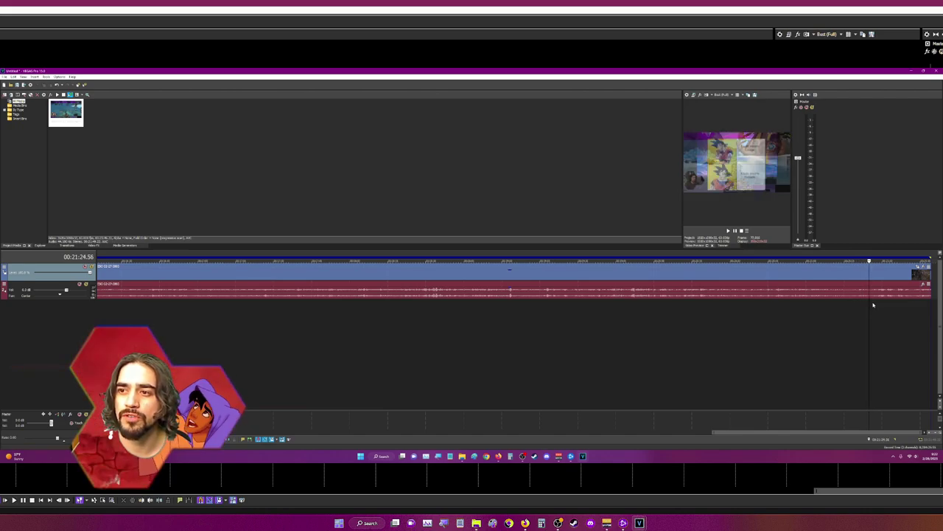
{"action": "left_click", "coordinate": [866, 305]}
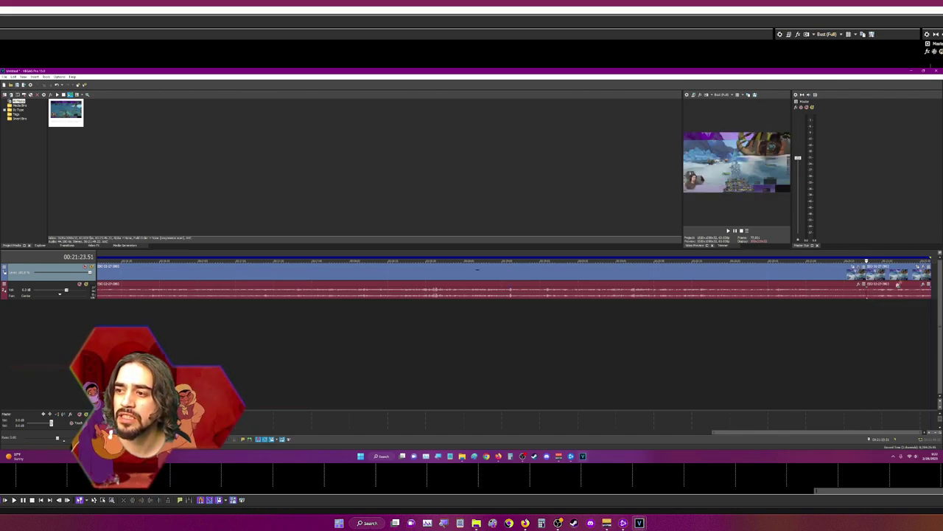
Add the HitFilm TV Damage effect with the Static CRT preset to the closing clip.
{"action": "left_click", "coordinate": [923, 268]}
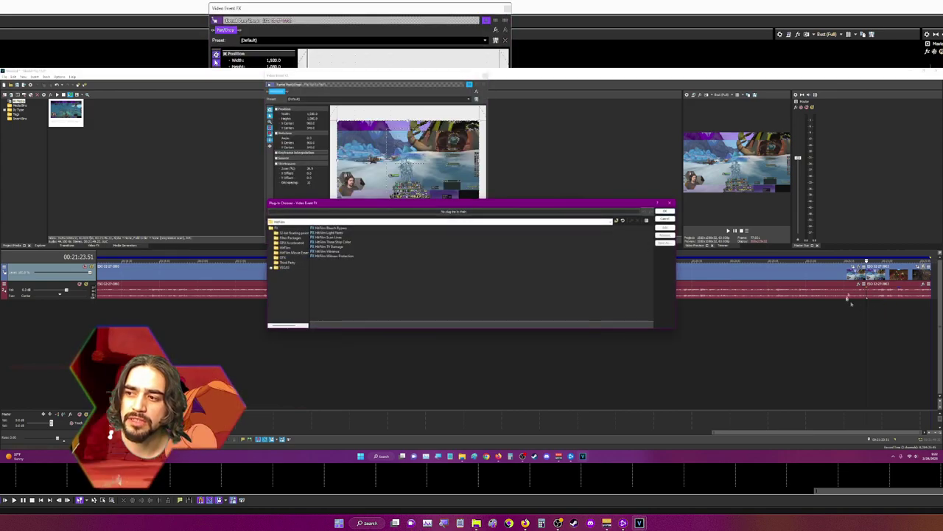
{"action": "left_click", "coordinate": [330, 246]}
{"action": "left_click", "coordinate": [665, 212]}
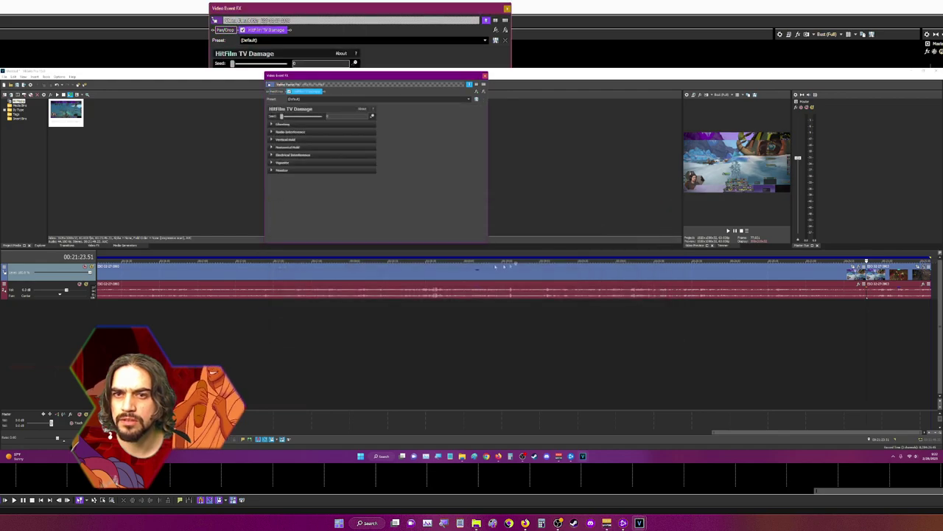
{"action": "left_click", "coordinate": [485, 42]}
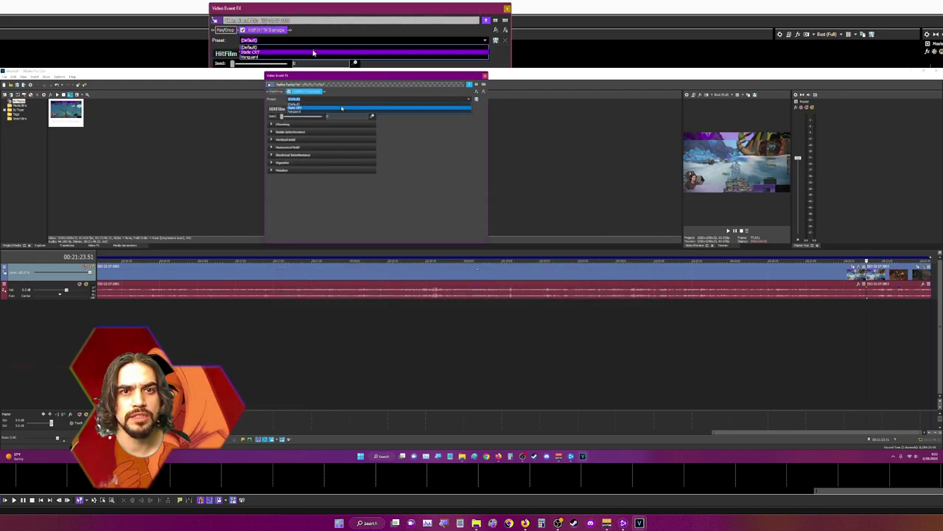
{"action": "left_click", "coordinate": [294, 50]}
{"action": "left_click", "coordinate": [507, 9]}
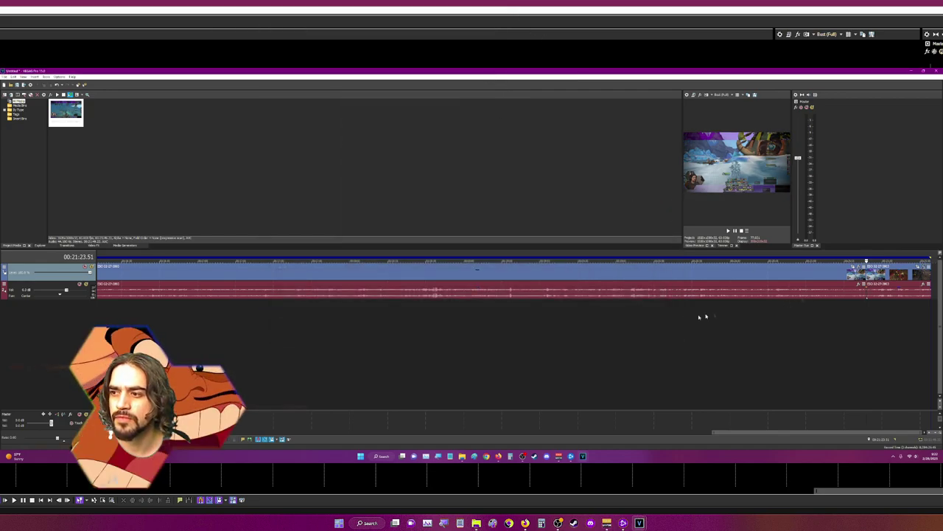
Save the project as Aladdin DF2.veg in the VEGAS EDITS folder.
{"action": "scroll", "coordinate": [403, 288], "scroll_direction": "down", "scroll_amount": 5}
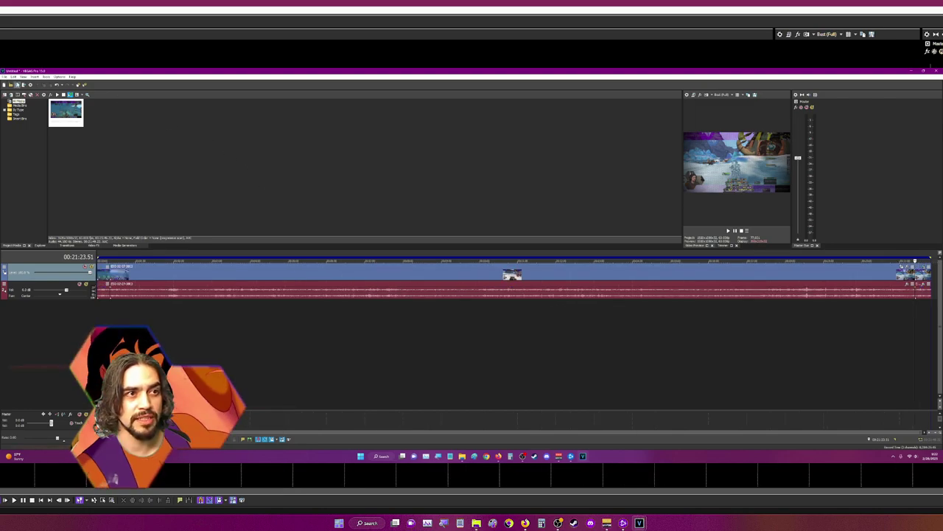
{"action": "key", "text": "ctrl+s"}
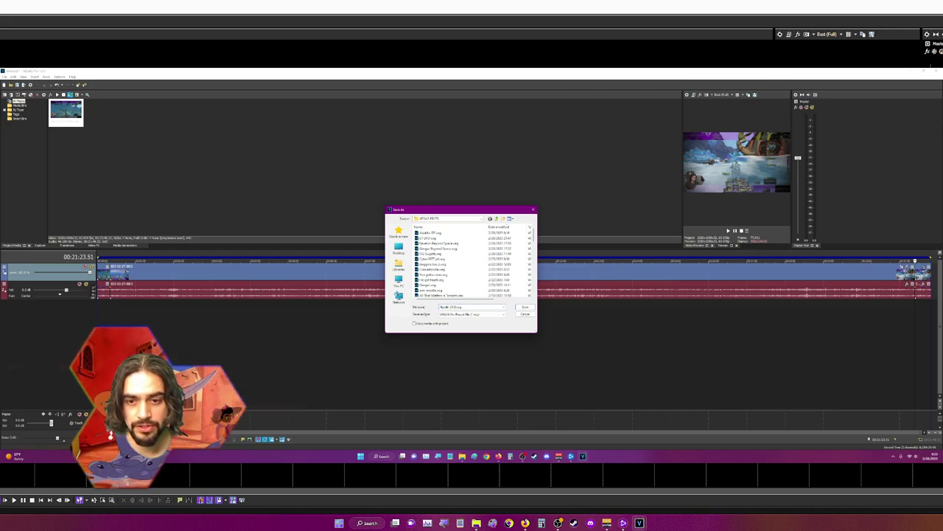
{"action": "left_click", "coordinate": [529, 309]}
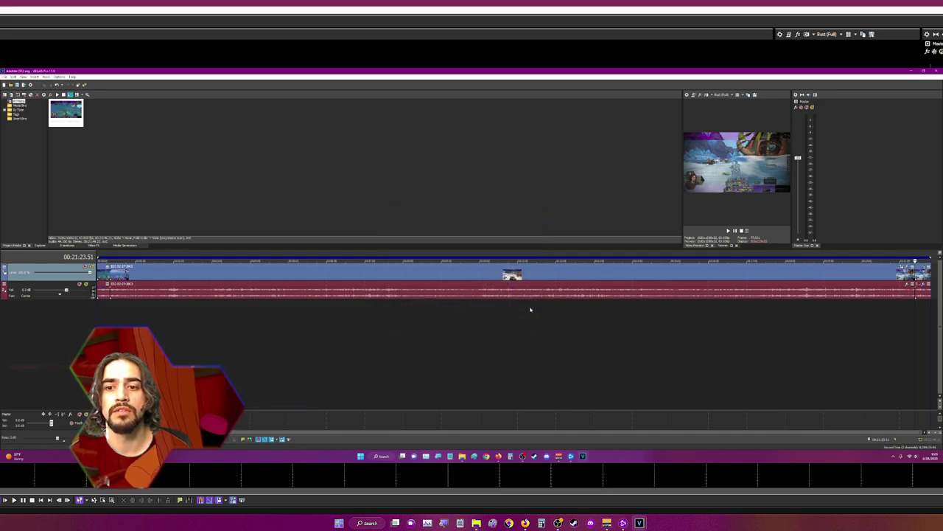
Render the project to Aladdin DF2.mp4 using Sony AVC/MVC and the 1080-60p template, with its window beside the first rendering instance.
{"action": "left_click", "coordinate": [5, 76]}
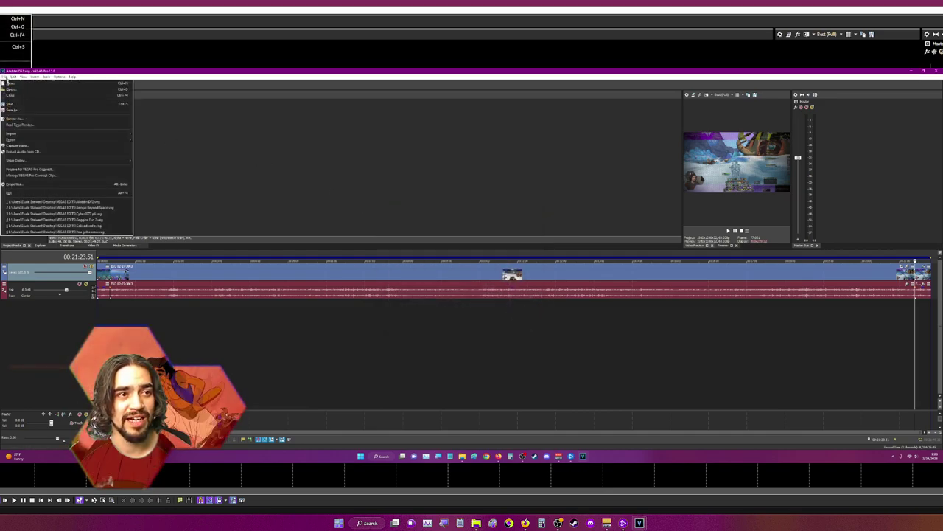
{"action": "left_click", "coordinate": [30, 118]}
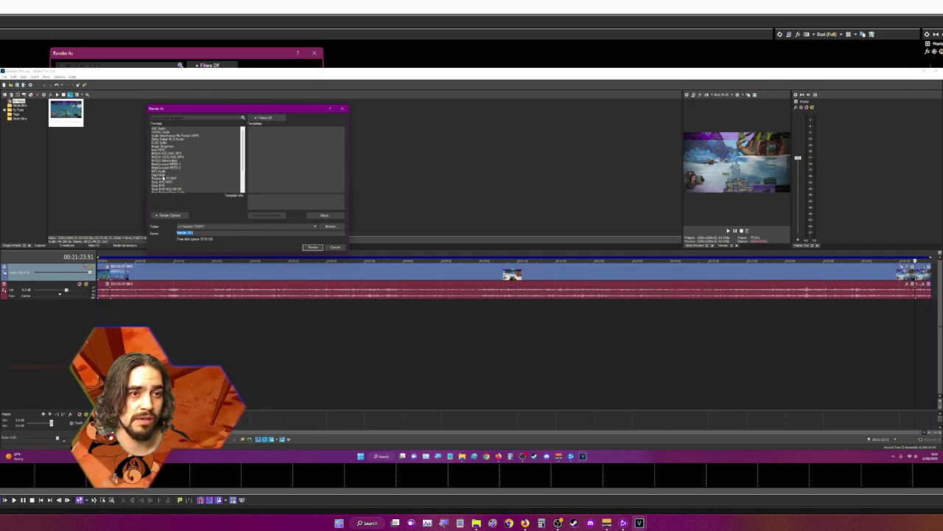
{"action": "left_click", "coordinate": [165, 182]}
{"action": "scroll", "coordinate": [292, 156], "scroll_direction": "down", "scroll_amount": 5}
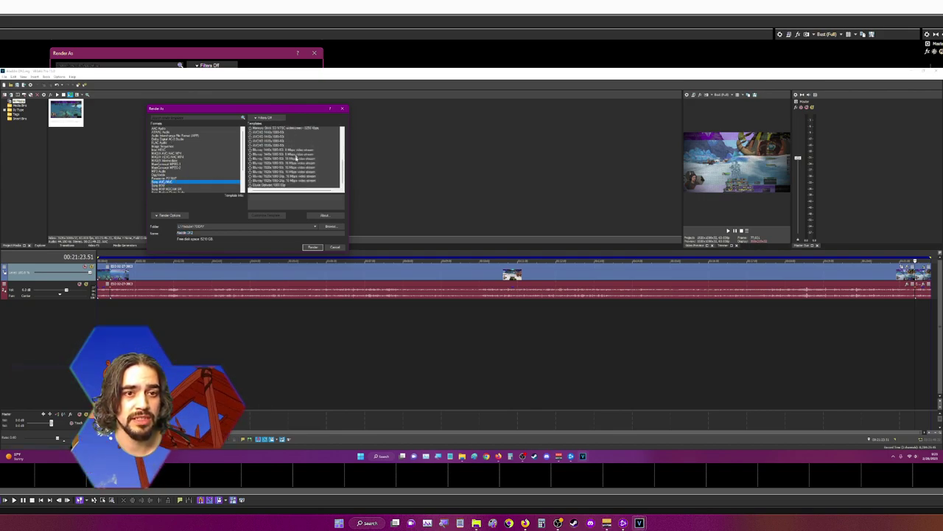
{"action": "left_click", "coordinate": [267, 182]}
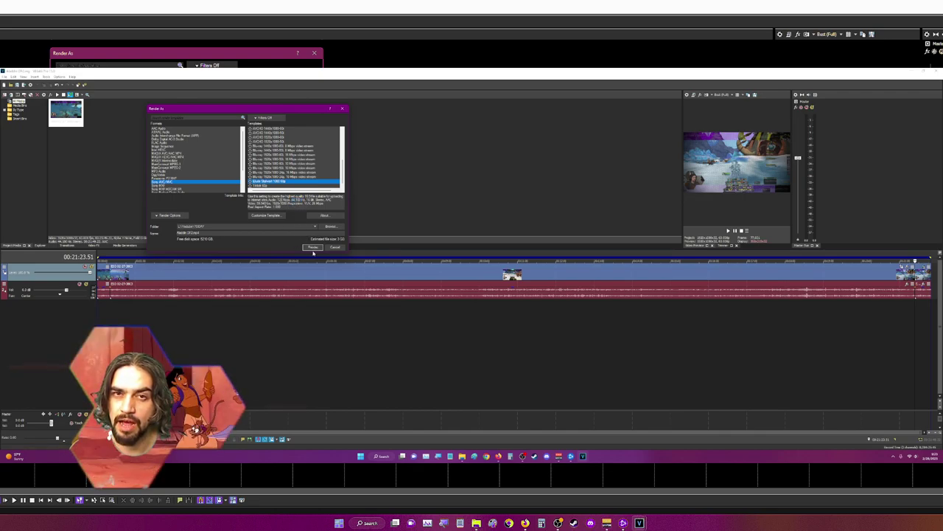
{"action": "left_click", "coordinate": [313, 248]}
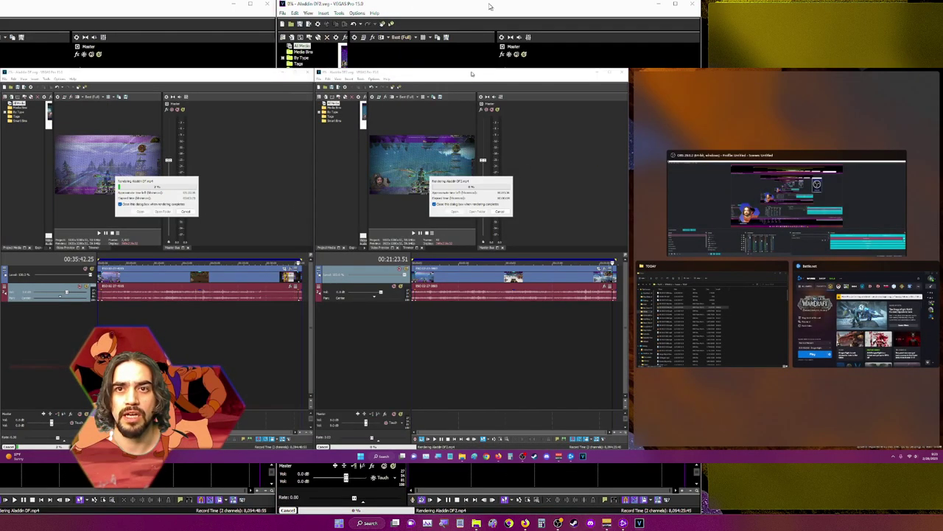
{"action": "left_click", "coordinate": [312, 152]}
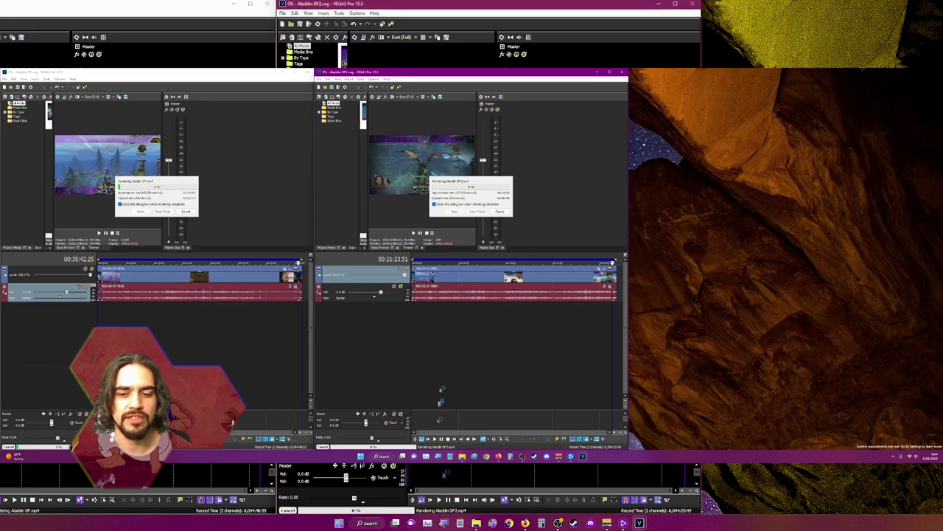
Open a new Firefox window and search Google for "standard tuning hert".
{"action": "left_click", "coordinate": [529, 509]}
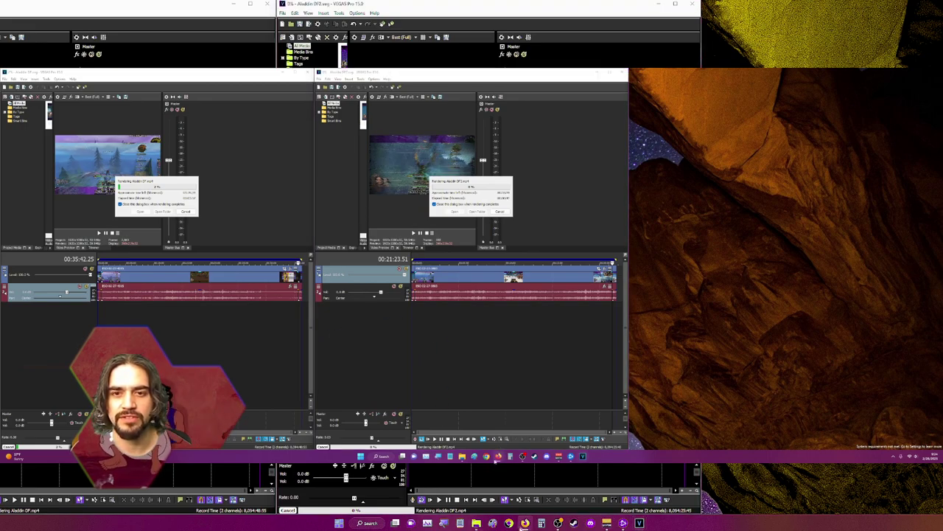
{"action": "right_click", "coordinate": [531, 509]}
{"action": "left_click", "coordinate": [483, 390]}
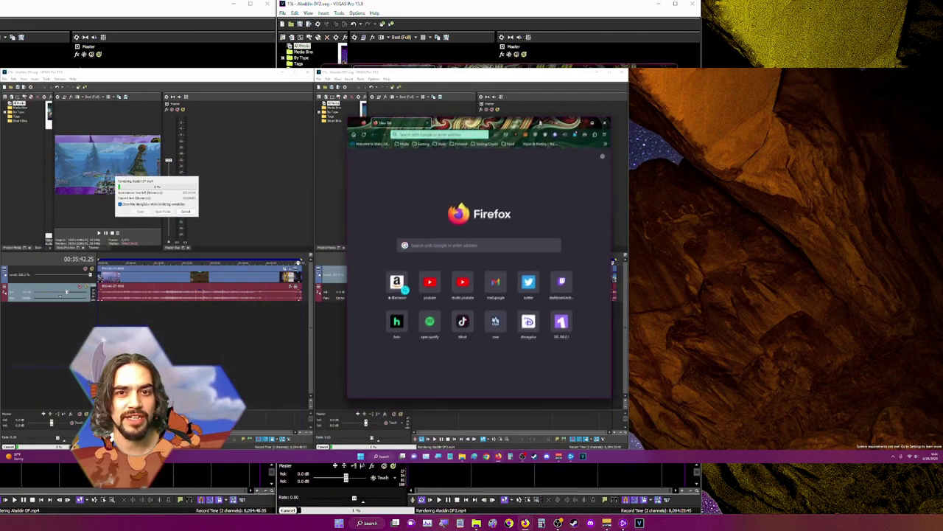
{"action": "type", "text": "standard tuner"}
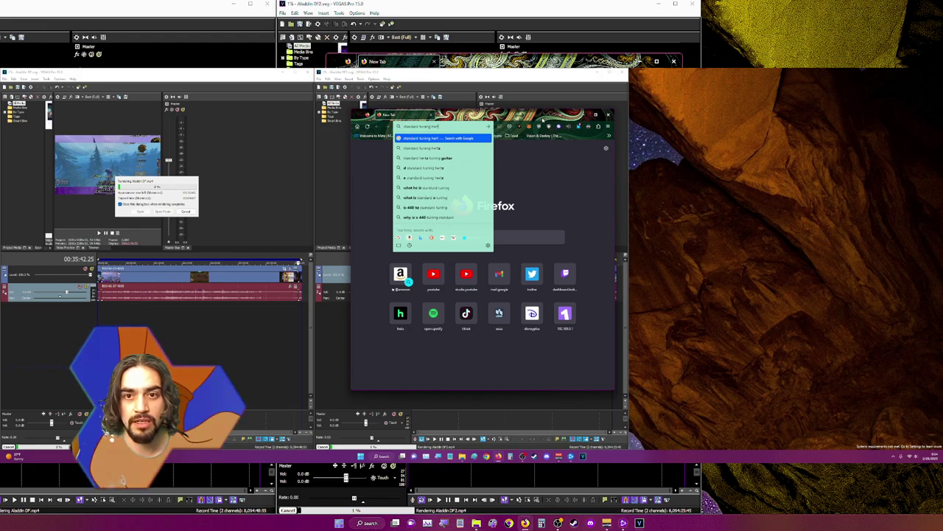
{"action": "key", "text": "Return"}
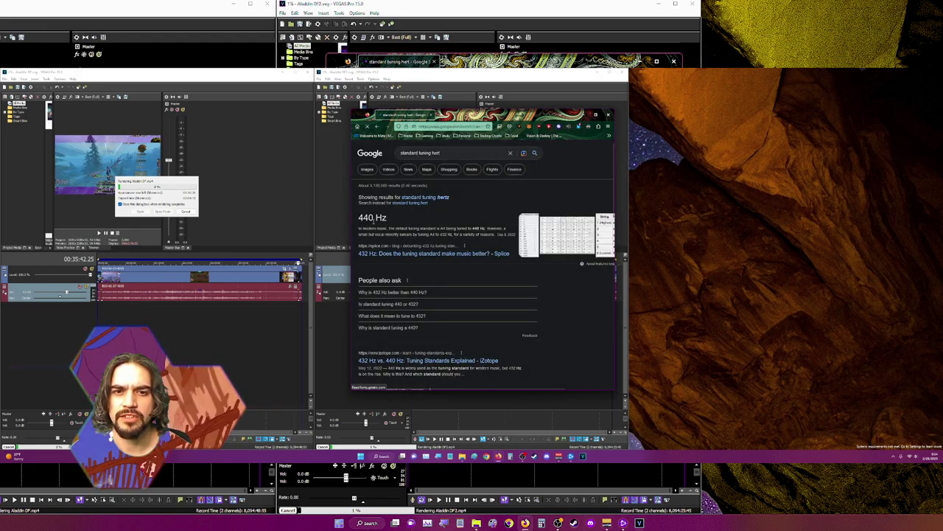
Highlight the featured answer on the standard tuning frequency and read its explanation.
{"action": "left_click_drag", "start_coordinate": [359, 217], "coordinate": [387, 219]}
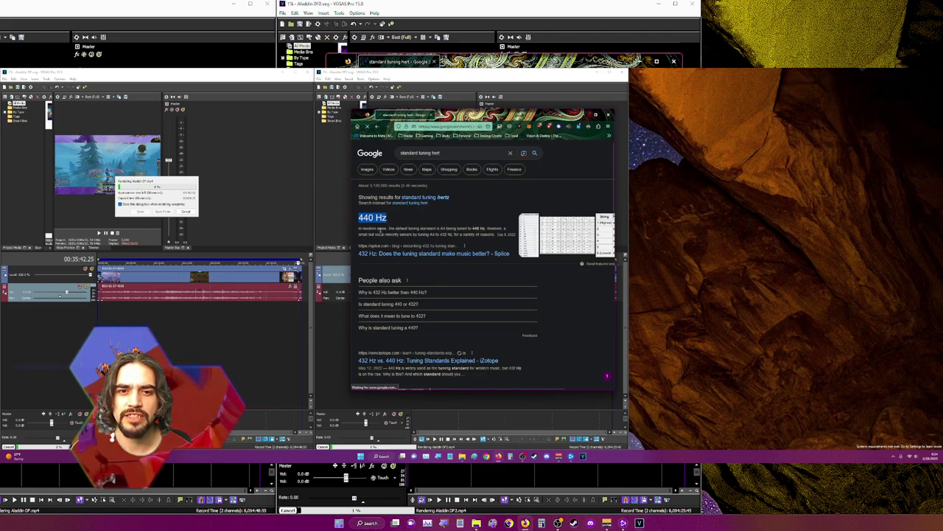
{"action": "left_click_drag", "start_coordinate": [358, 223], "coordinate": [516, 234]}
{"action": "left_click", "coordinate": [443, 230]}
{"action": "left_click_drag", "start_coordinate": [358, 218], "coordinate": [387, 218]}
{"action": "double_click", "coordinate": [381, 218]}
{"action": "triple_click", "coordinate": [381, 217]}
Replace the search query with "444hz" and look over the results.
{"action": "left_click", "coordinate": [449, 153]}
{"action": "triple_click", "coordinate": [445, 152]}
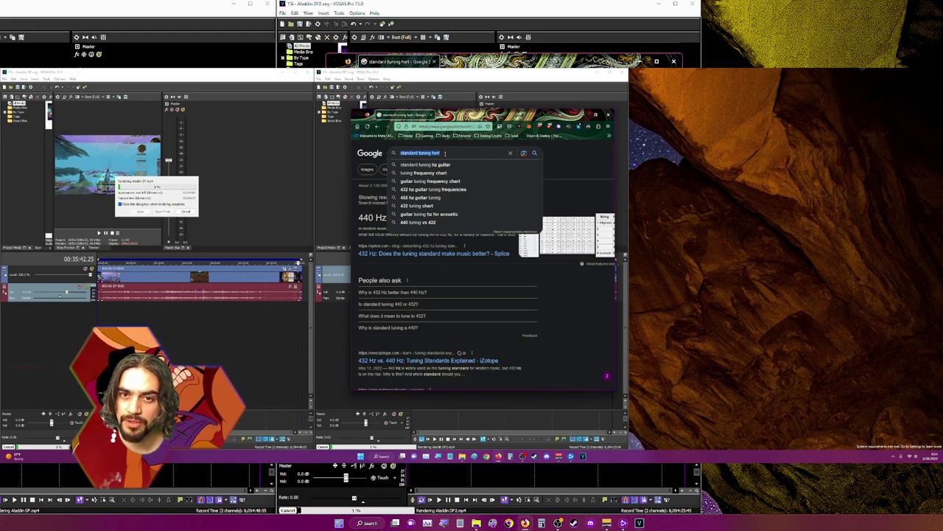
{"action": "type", "text": "444"}
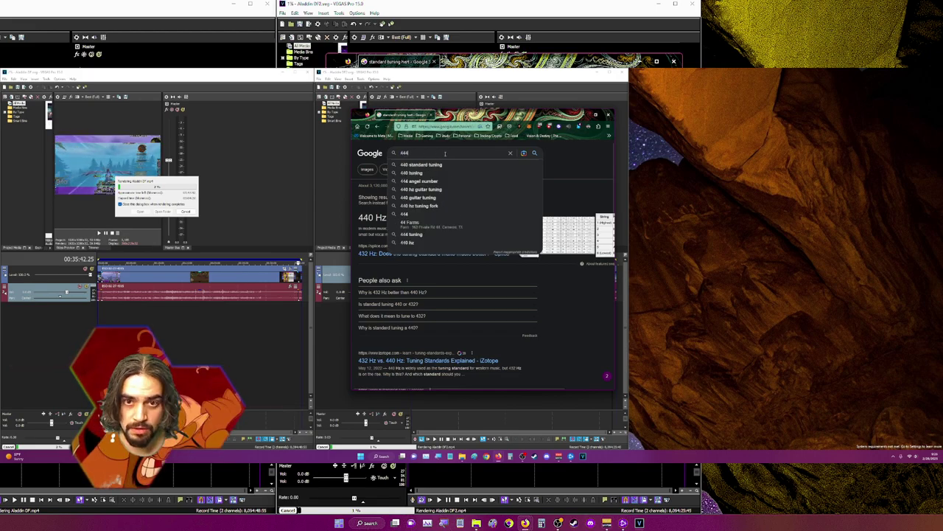
{"action": "type", "text": "hz"}
{"action": "key", "text": "Return"}
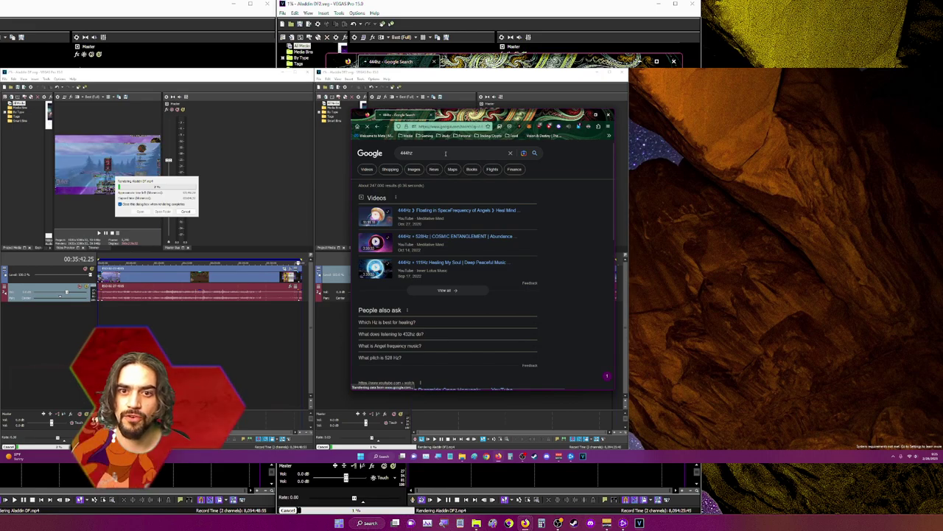
{"action": "scroll", "coordinate": [421, 280], "scroll_direction": "down", "scroll_amount": 2}
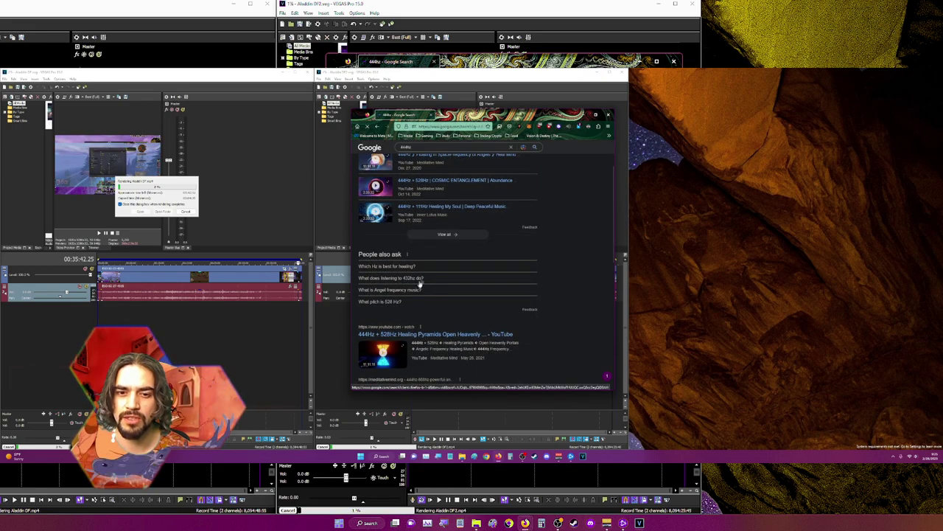
{"action": "scroll", "coordinate": [413, 242], "scroll_direction": "up", "scroll_amount": 2}
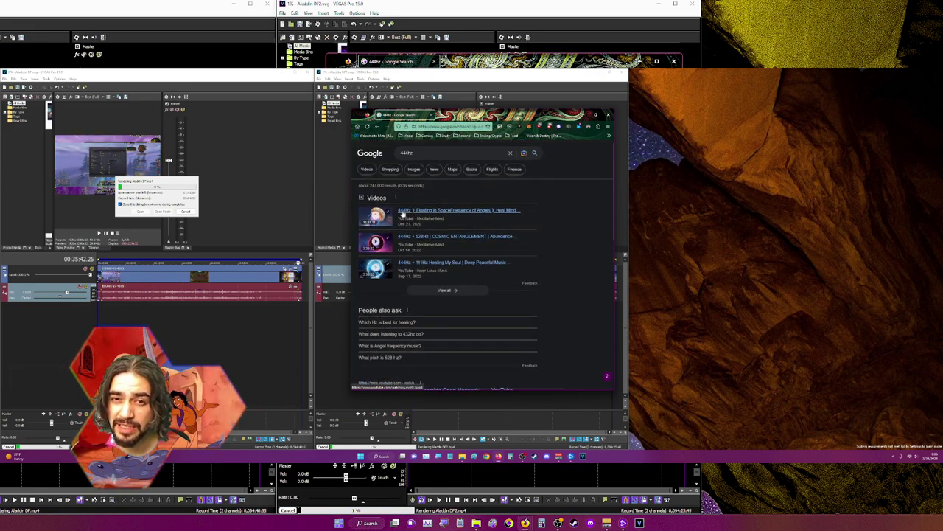
Read further through the 444hz search results, highlighting "444 Hz Healing" in the Spotify result's title.
{"action": "scroll", "coordinate": [369, 317], "scroll_direction": "down", "scroll_amount": 5}
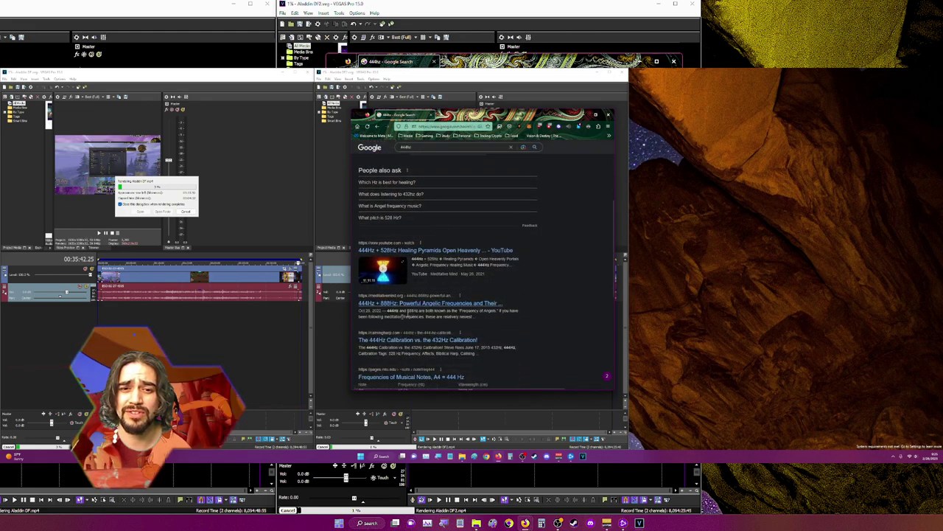
{"action": "scroll", "coordinate": [373, 361], "scroll_direction": "down", "scroll_amount": 2}
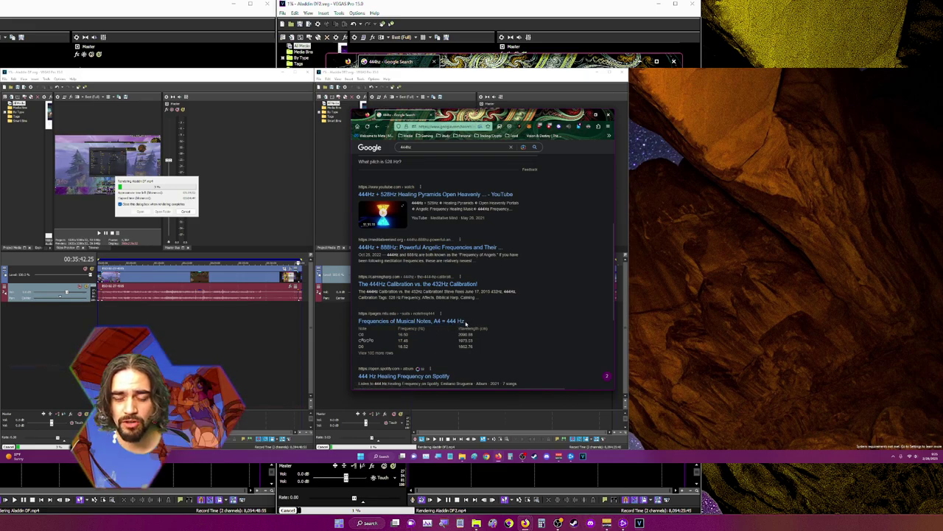
{"action": "scroll", "coordinate": [418, 360], "scroll_direction": "down", "scroll_amount": 2}
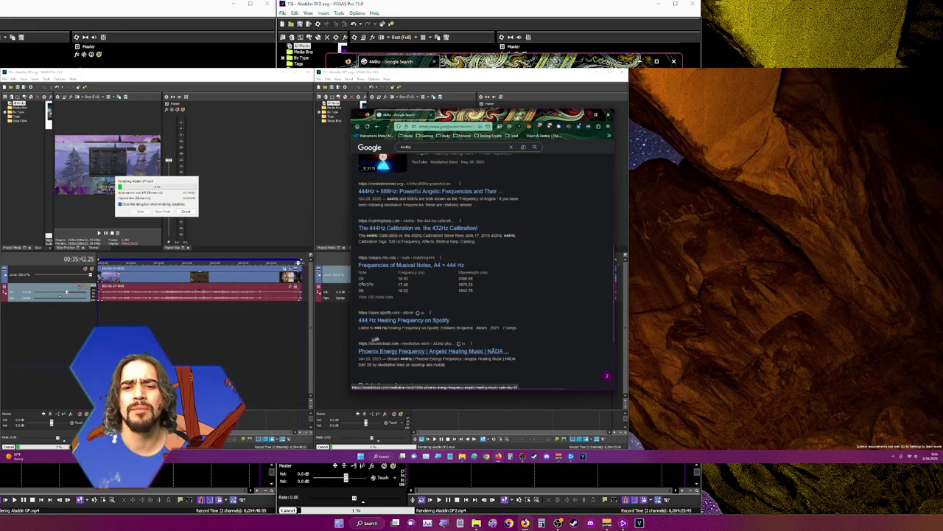
{"action": "left_click_drag", "start_coordinate": [356, 322], "coordinate": [398, 329]}
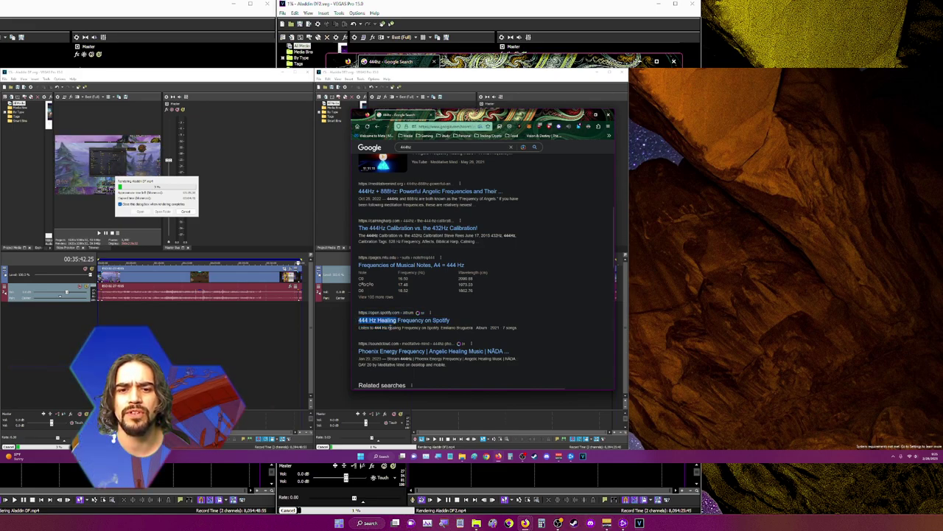
{"action": "left_click", "coordinate": [388, 327]}
{"action": "scroll", "coordinate": [440, 294], "scroll_direction": "up", "scroll_amount": 5}
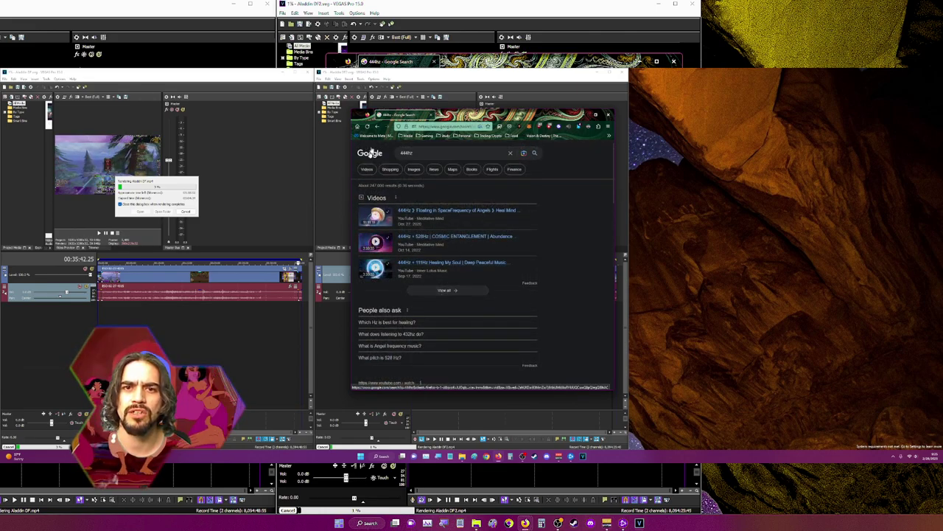
Shorten the Google search query to "444" and run the search.
{"action": "left_click", "coordinate": [492, 164]}
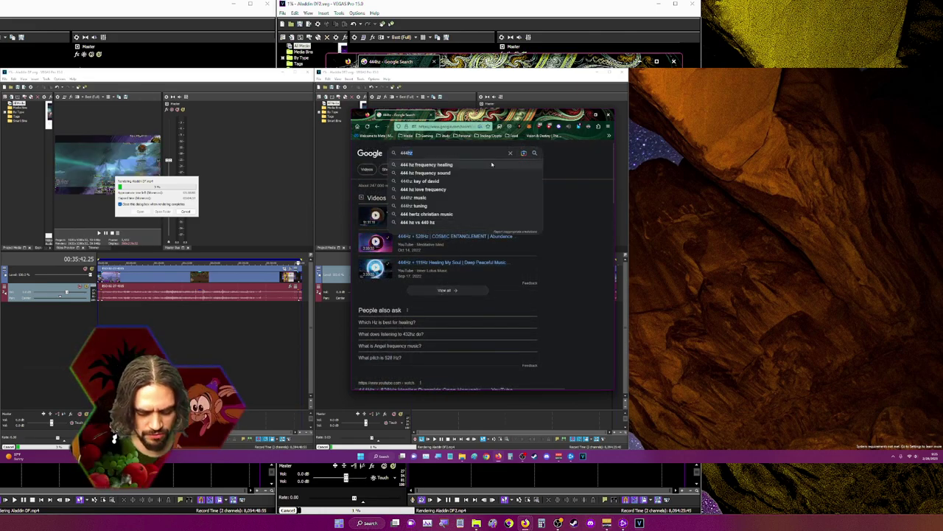
{"action": "key", "text": "BackSpace"}
{"action": "key", "text": "BackSpace"}
{"action": "key", "text": "Return"}
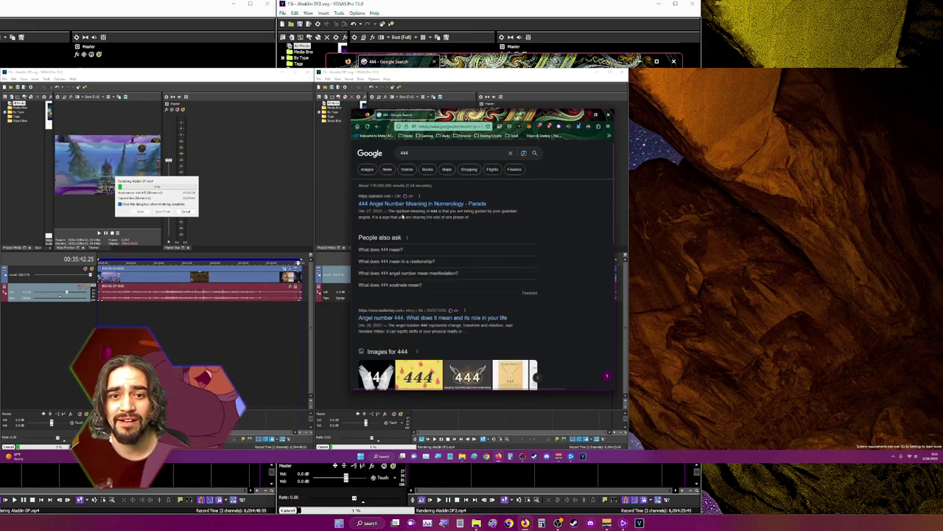
Expand the related question "What does 444 mean?" and highlight its answer while reading it.
{"action": "left_click", "coordinate": [401, 251]}
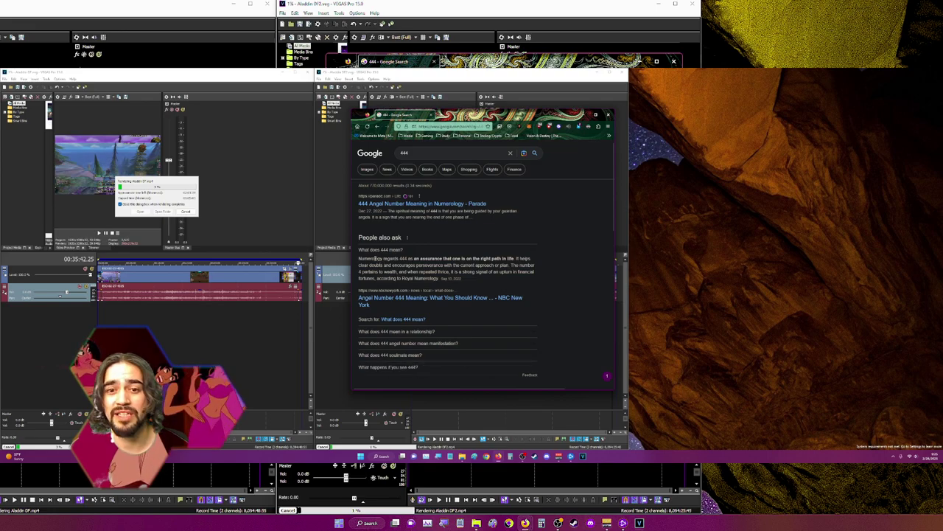
{"action": "triple_click", "coordinate": [376, 258]}
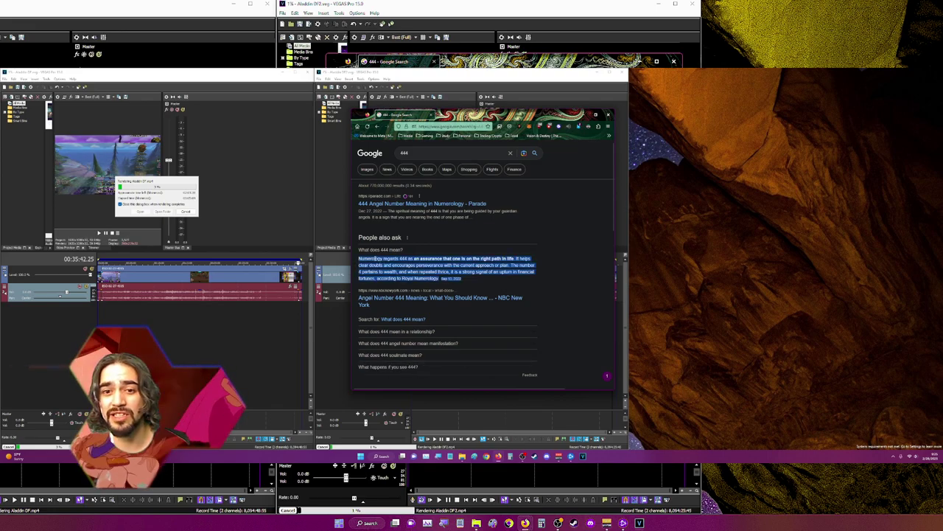
{"action": "left_click", "coordinate": [475, 258]}
{"action": "triple_click", "coordinate": [477, 258]}
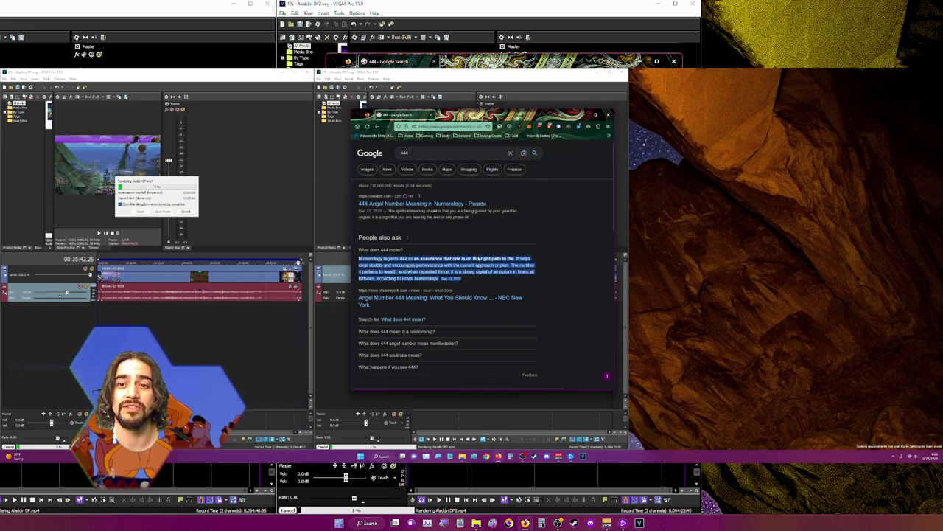
{"action": "double_click", "coordinate": [476, 258]}
{"action": "triple_click", "coordinate": [455, 264]}
{"action": "left_click", "coordinate": [455, 265]}
Collapse and reopen the "What does 444 mean?" answer, highlight the word "perseverance", and close the browser window.
{"action": "left_click", "coordinate": [388, 250]}
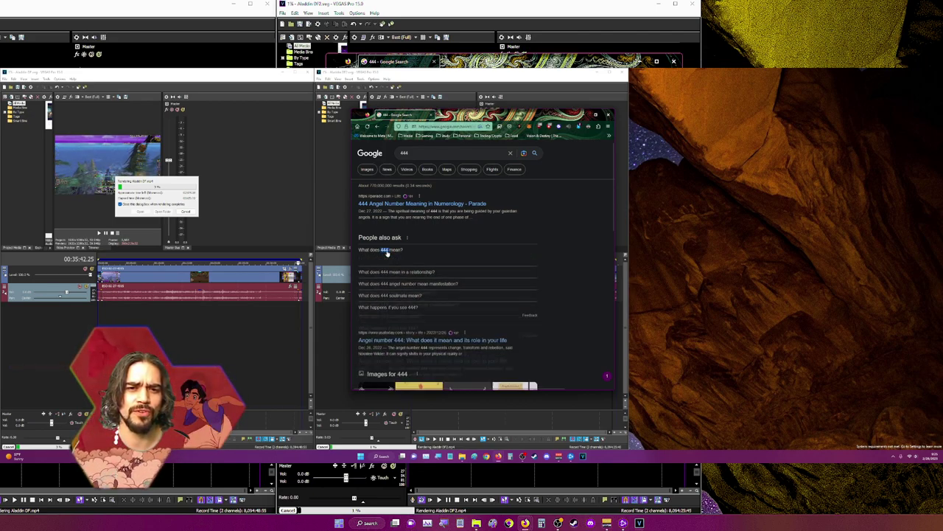
{"action": "left_click", "coordinate": [384, 249]}
{"action": "left_click", "coordinate": [416, 254]}
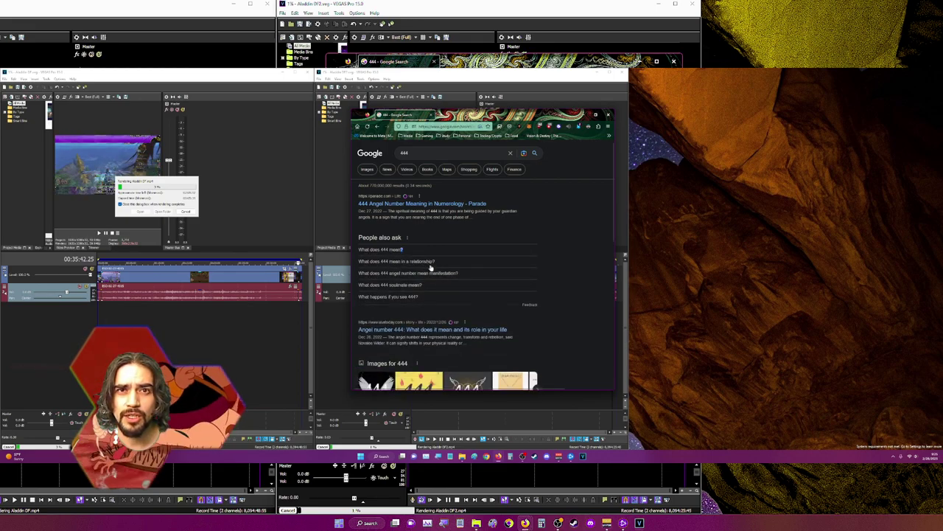
{"action": "left_click", "coordinate": [453, 252]}
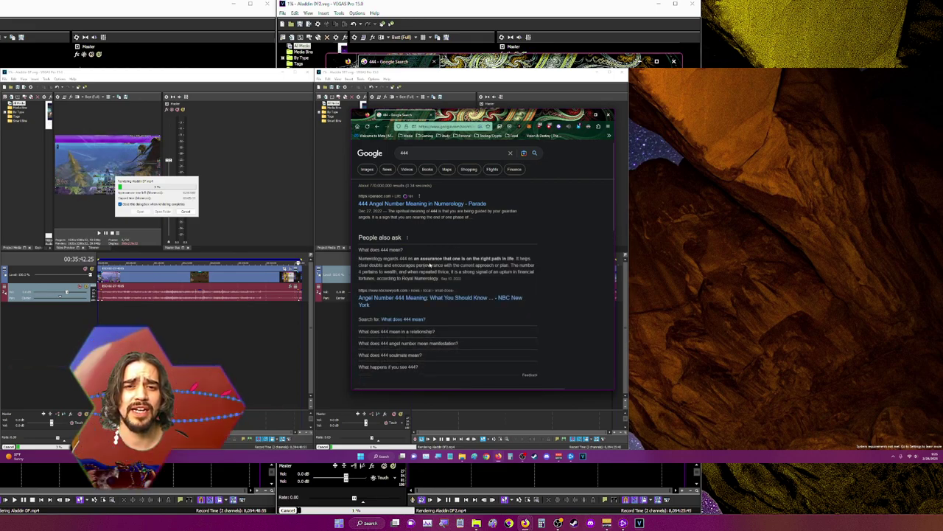
{"action": "triple_click", "coordinate": [430, 264]}
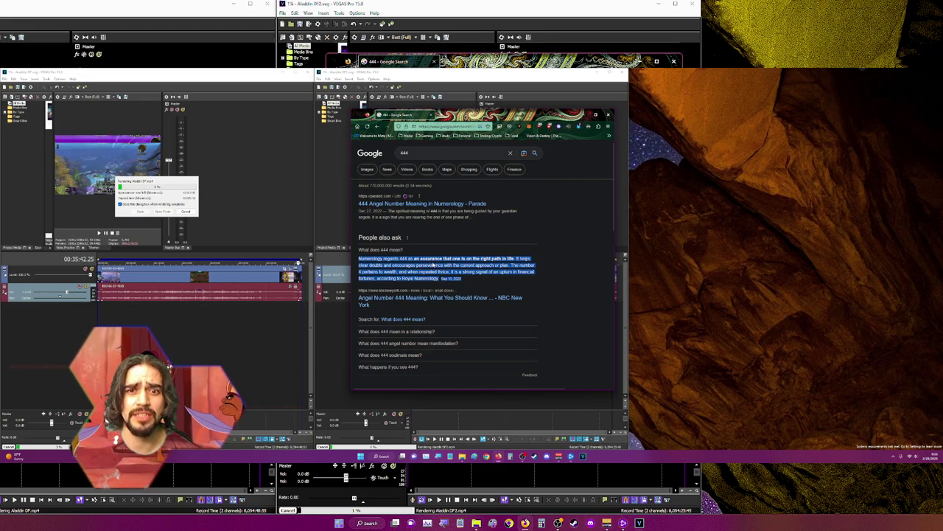
{"action": "double_click", "coordinate": [430, 265]}
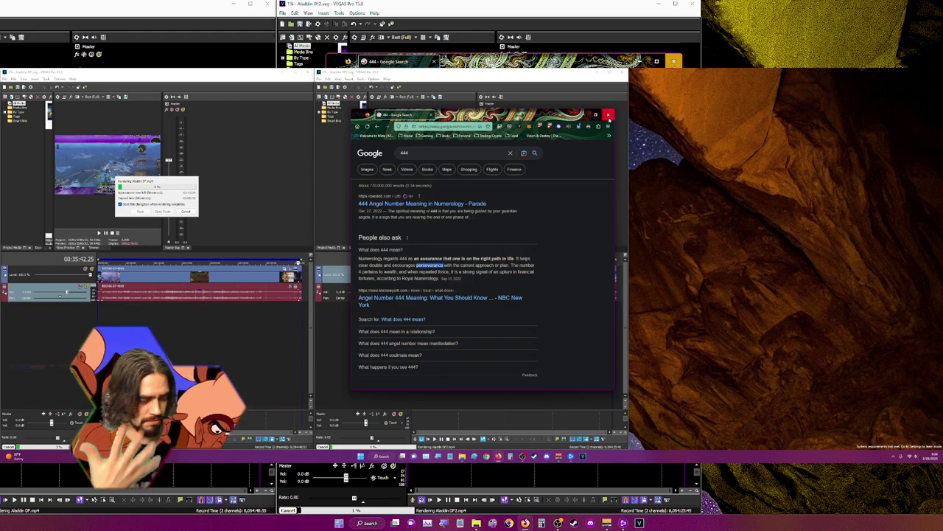
{"action": "left_click", "coordinate": [609, 116]}
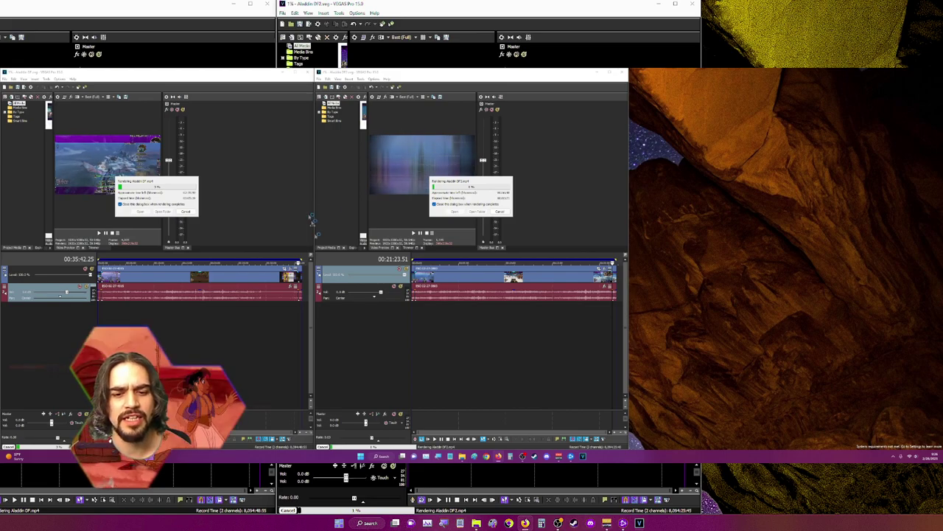
Start another VEGAS Pro 15.0 instance, place it in the free space beside the rendering windows, and maximize it.
{"action": "right_click", "coordinate": [639, 522]}
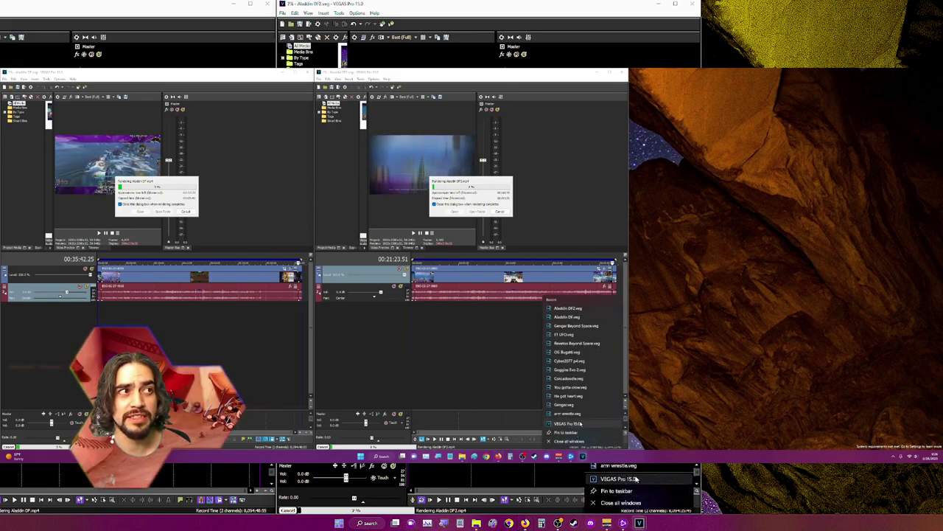
{"action": "left_click", "coordinate": [636, 479]}
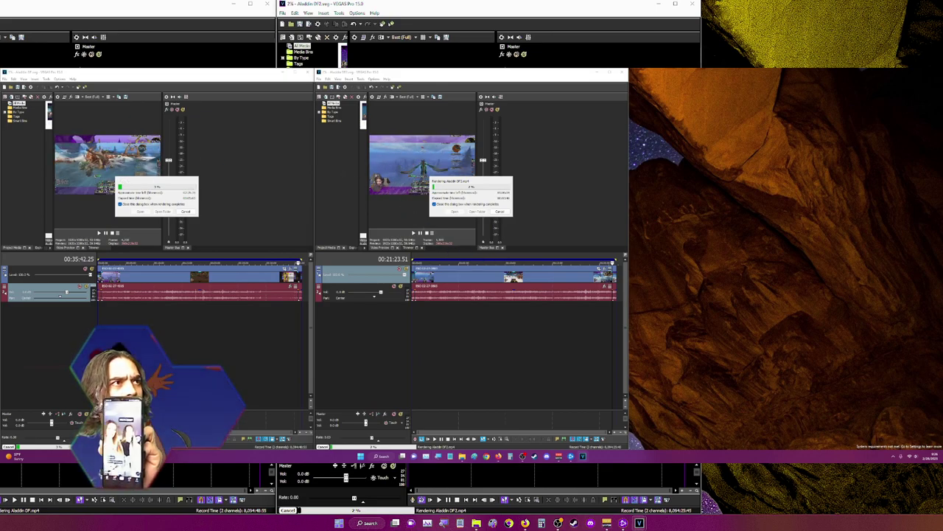
{"action": "left_click_drag", "start_coordinate": [342, 195], "coordinate": [797, 135]}
{"action": "mouse_move", "coordinate": [854, 133]}
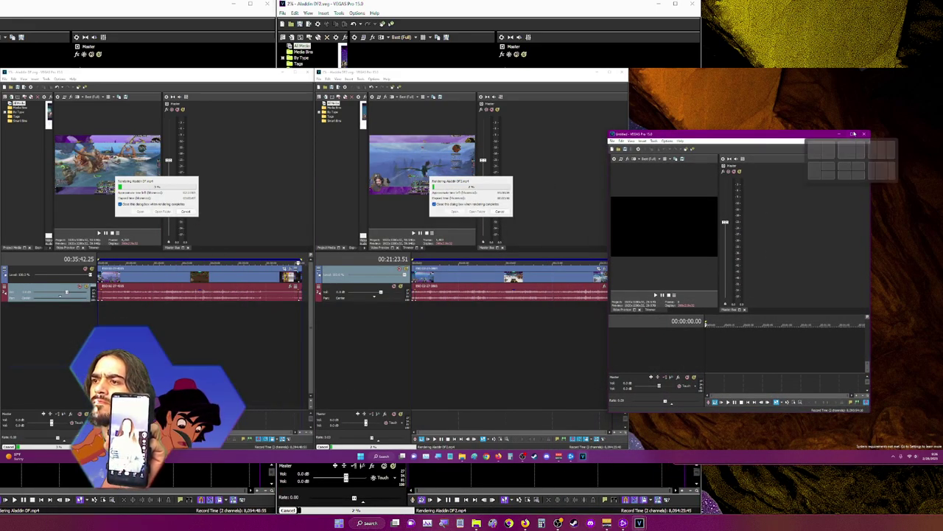
{"action": "left_click", "coordinate": [887, 151]}
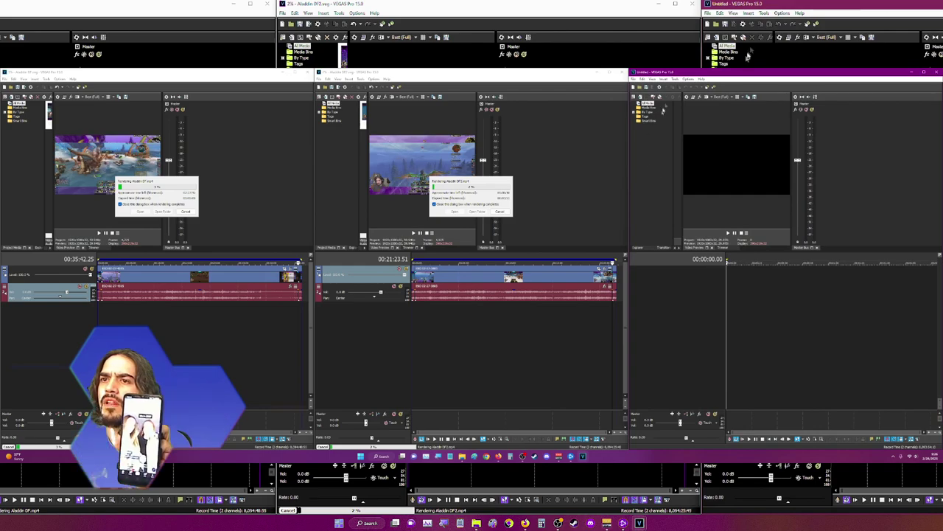
{"action": "double_click", "coordinate": [775, 72]}
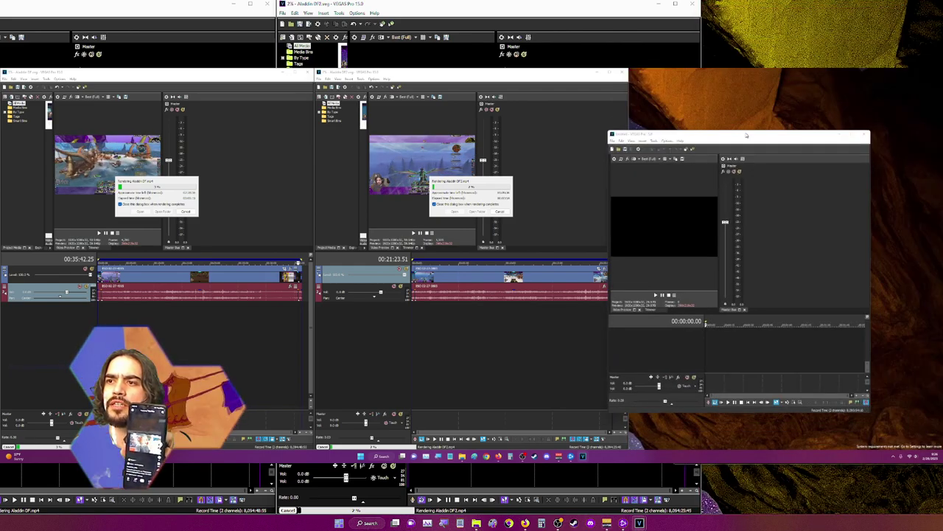
{"action": "left_click", "coordinate": [852, 136]}
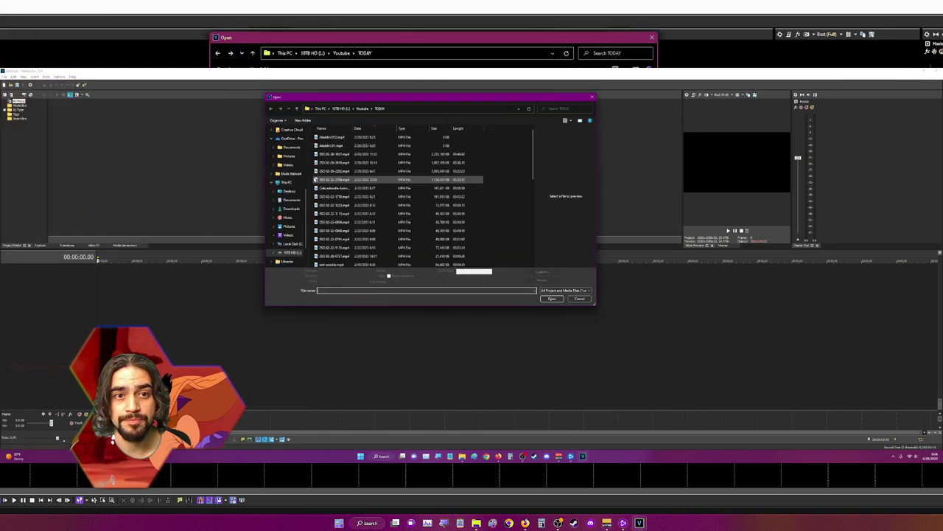
Preview the ESO 02-27 recordings in the TODAY folder and open ESO 02-27-0051.mp4 in the new project.
{"action": "left_click", "coordinate": [406, 181]}
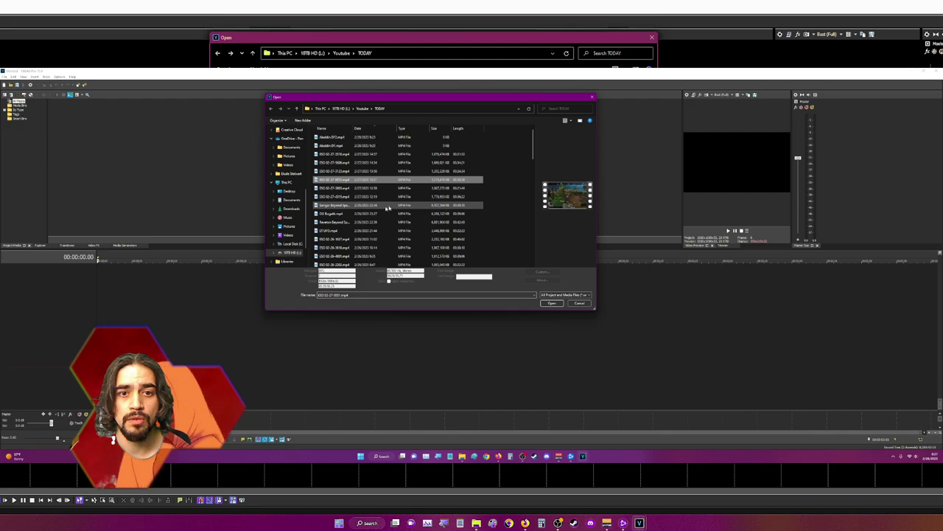
{"action": "left_click", "coordinate": [409, 196]}
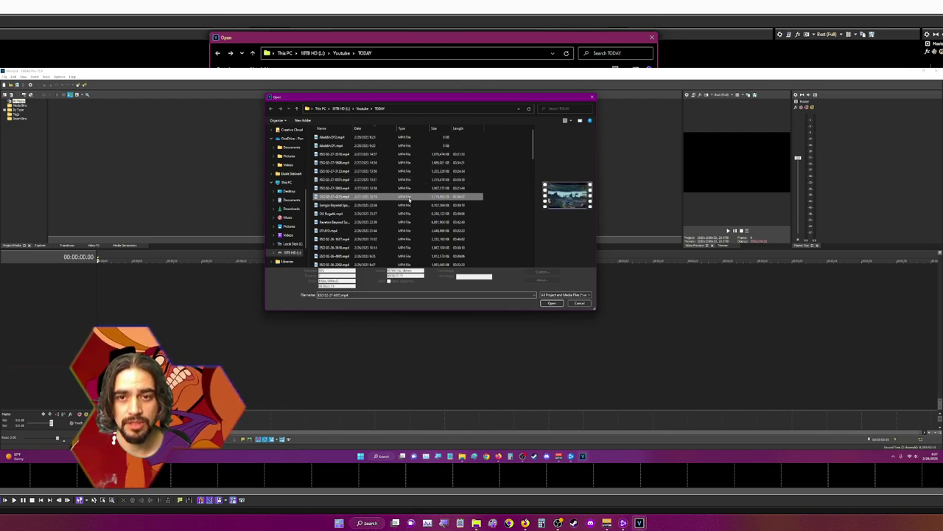
{"action": "left_click", "coordinate": [419, 189]}
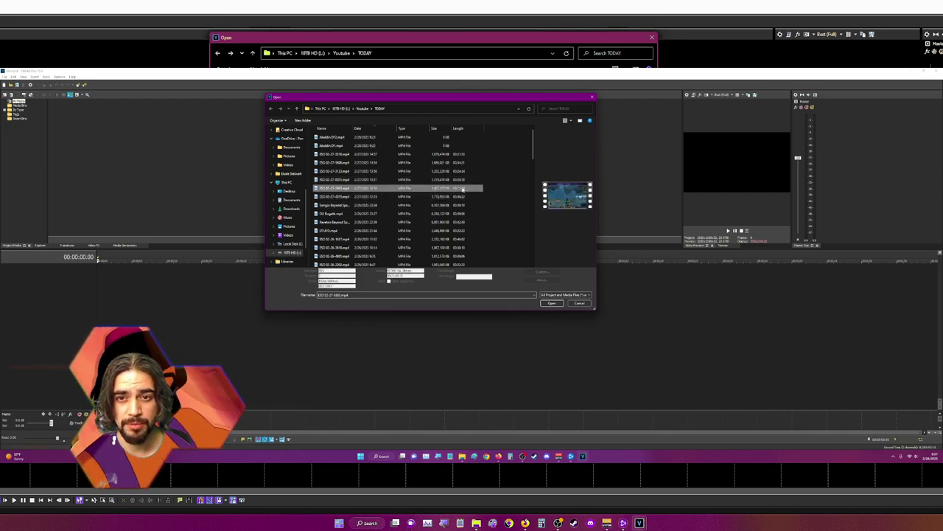
{"action": "left_click", "coordinate": [463, 181]}
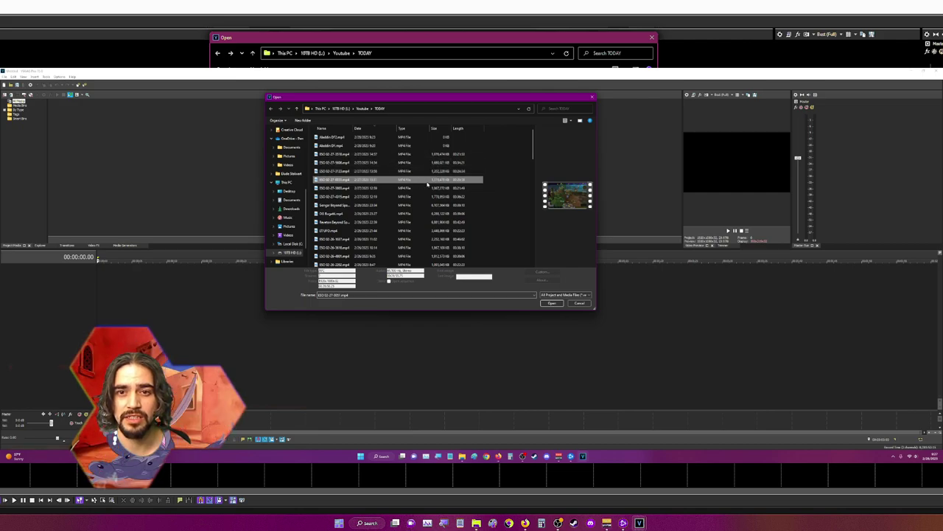
{"action": "left_click", "coordinate": [546, 304]}
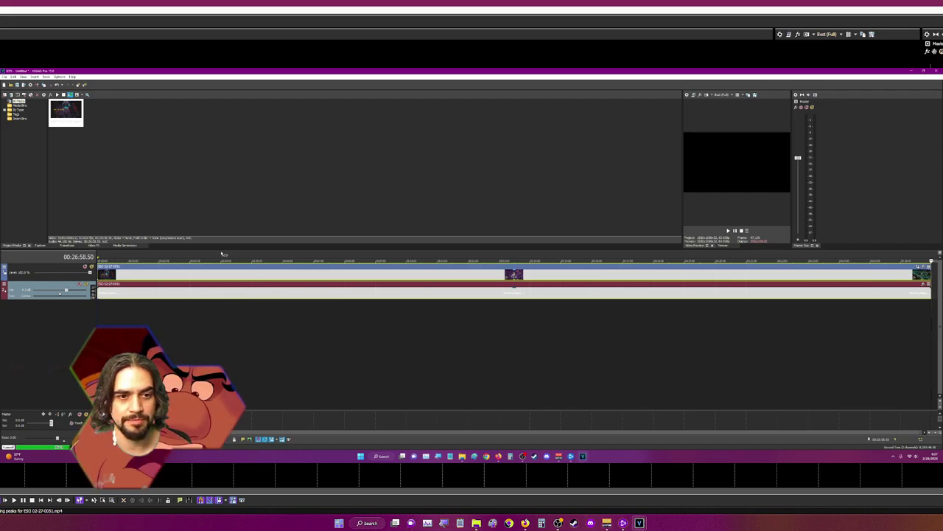
Set the time selection across the whole recording and split the clip at about 00:00:24.29.
{"action": "key", "text": "ctrl+a"}
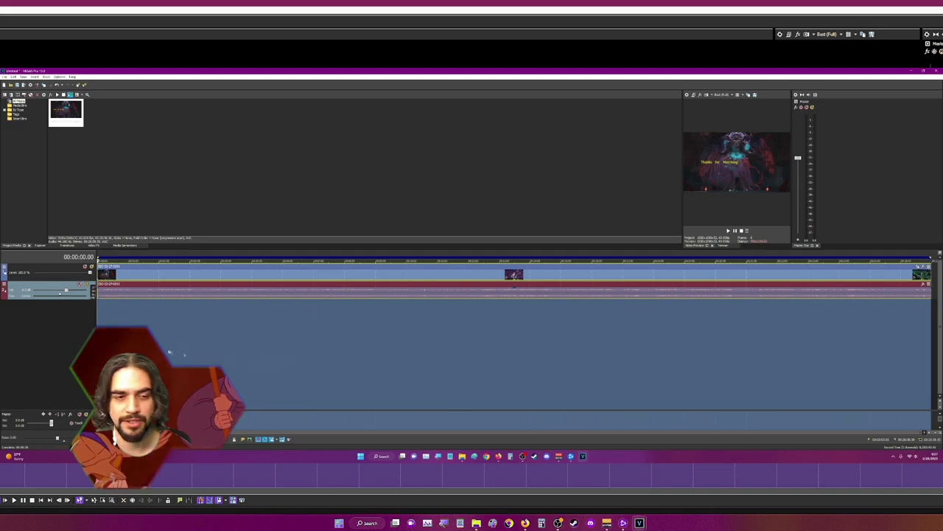
{"action": "left_click", "coordinate": [110, 307]}
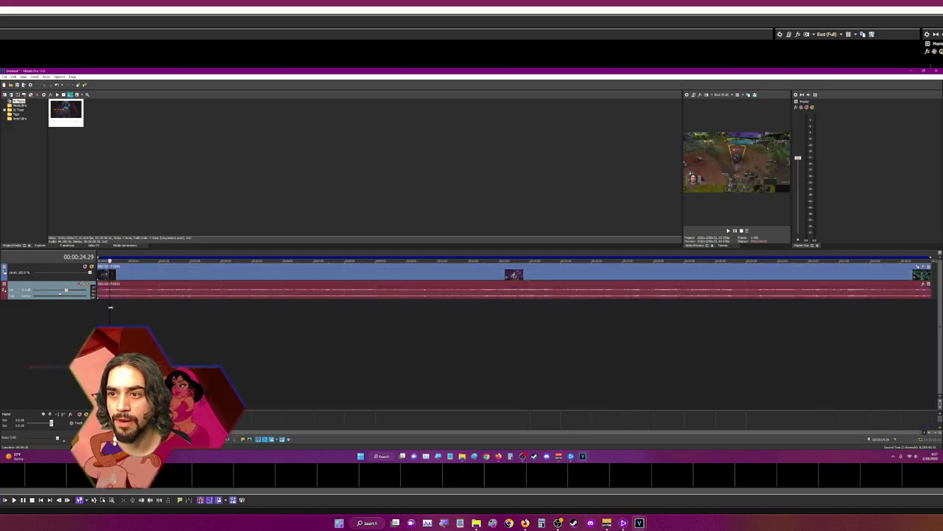
{"action": "scroll", "coordinate": [114, 310], "scroll_direction": "up", "scroll_amount": 3}
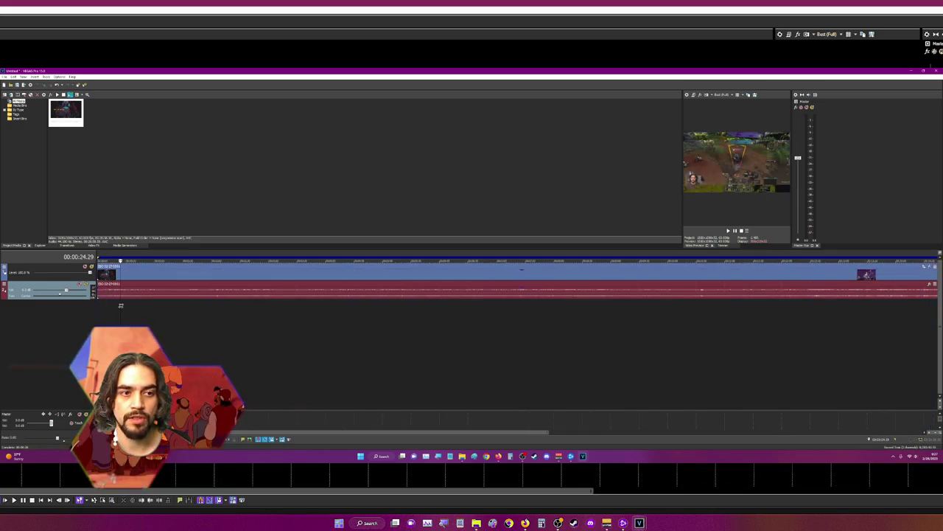
{"action": "scroll", "coordinate": [121, 305], "scroll_direction": "up", "scroll_amount": 1}
{"action": "left_click", "coordinate": [137, 270]}
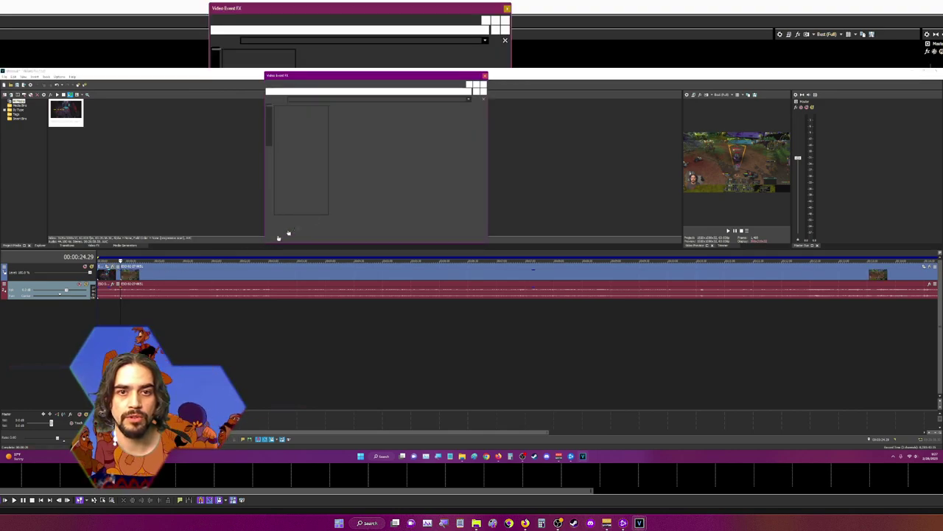
Add the HitFilm TV Damage effect with the Static CRT preset to the short opening segment.
{"action": "left_click", "coordinate": [338, 248]}
{"action": "left_click", "coordinate": [667, 212]}
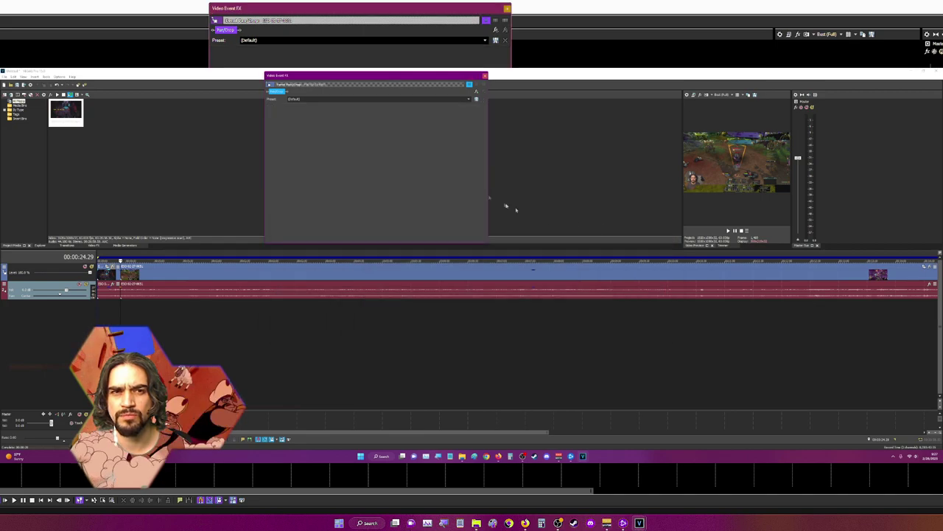
{"action": "left_click", "coordinate": [486, 42]}
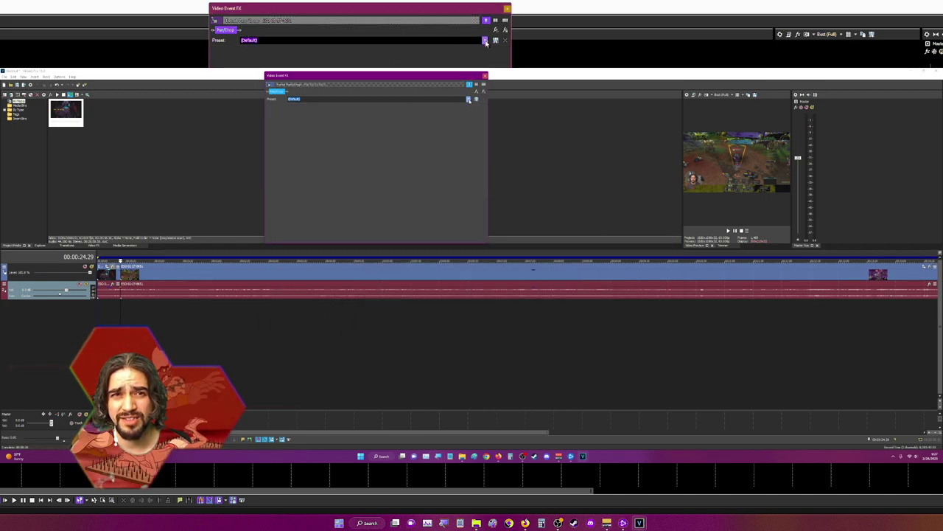
{"action": "left_click", "coordinate": [454, 53]}
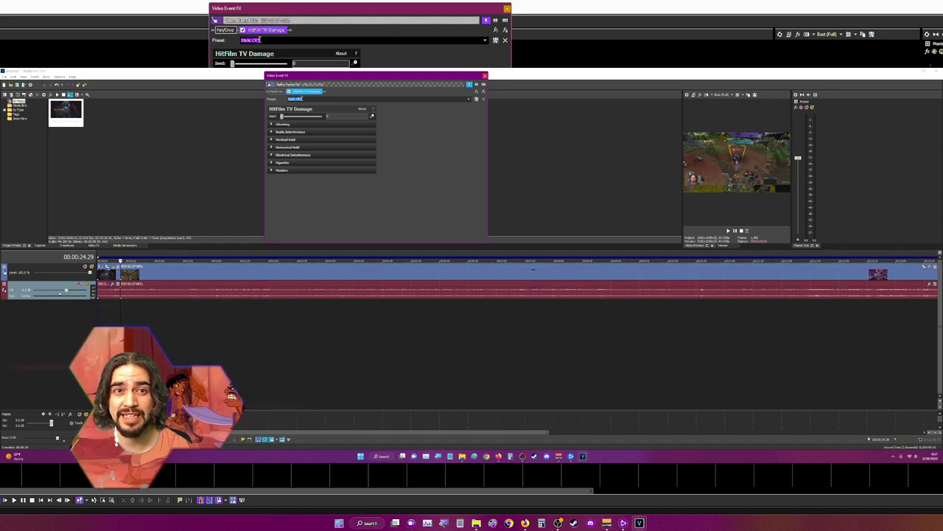
Examine the TV Damage ghosting, radio interference, vertical and horizontal hold, electrical interference and vignette settings, and close the effect window.
{"action": "left_click", "coordinate": [272, 124]}
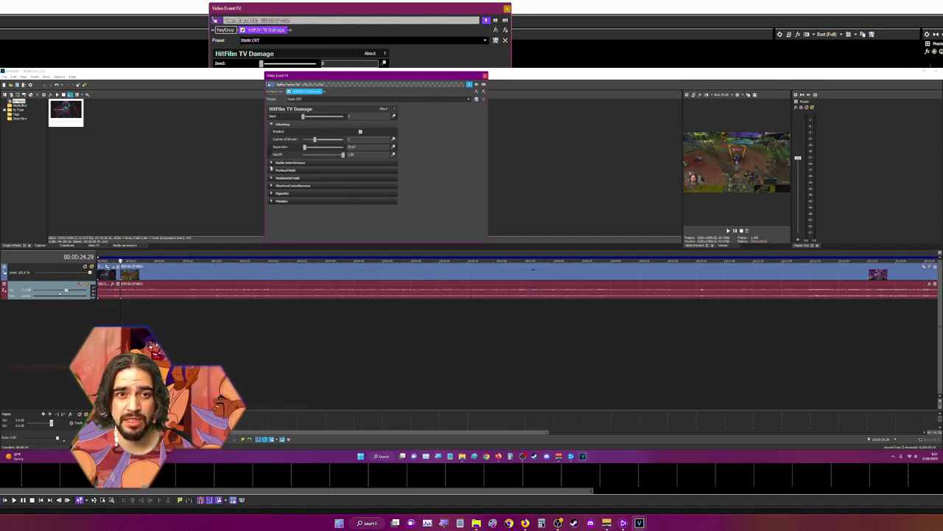
{"action": "left_click", "coordinate": [272, 162]}
{"action": "left_click", "coordinate": [276, 224]}
{"action": "scroll", "coordinate": [279, 194], "scroll_direction": "down", "scroll_amount": 2}
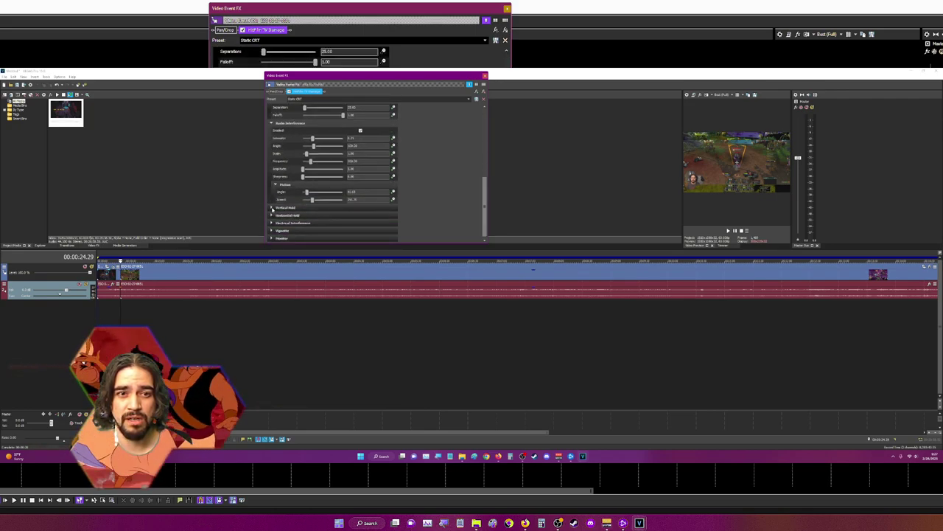
{"action": "left_click", "coordinate": [272, 208]}
{"action": "scroll", "coordinate": [269, 204], "scroll_direction": "down", "scroll_amount": 2}
{"action": "left_click", "coordinate": [272, 215]}
{"action": "scroll", "coordinate": [272, 211], "scroll_direction": "down", "scroll_amount": 2}
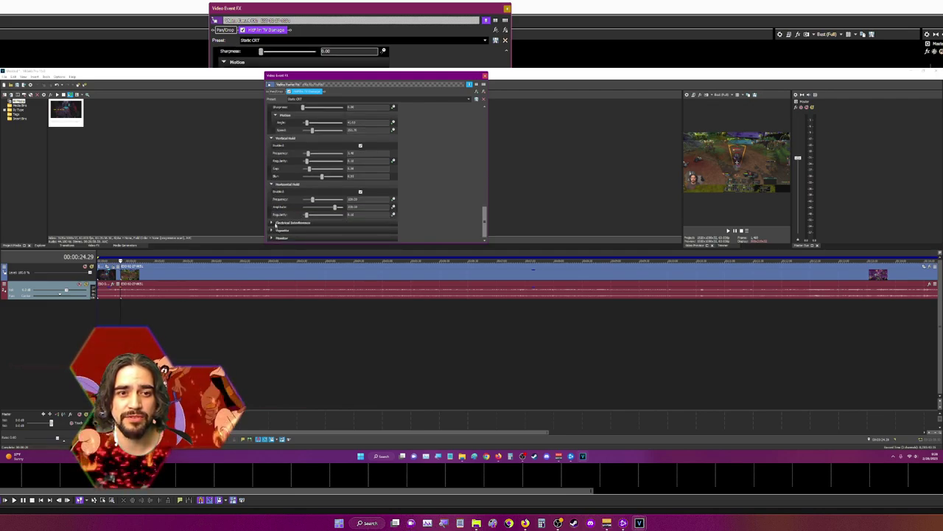
{"action": "left_click", "coordinate": [272, 223]}
{"action": "scroll", "coordinate": [273, 217], "scroll_direction": "down", "scroll_amount": 3}
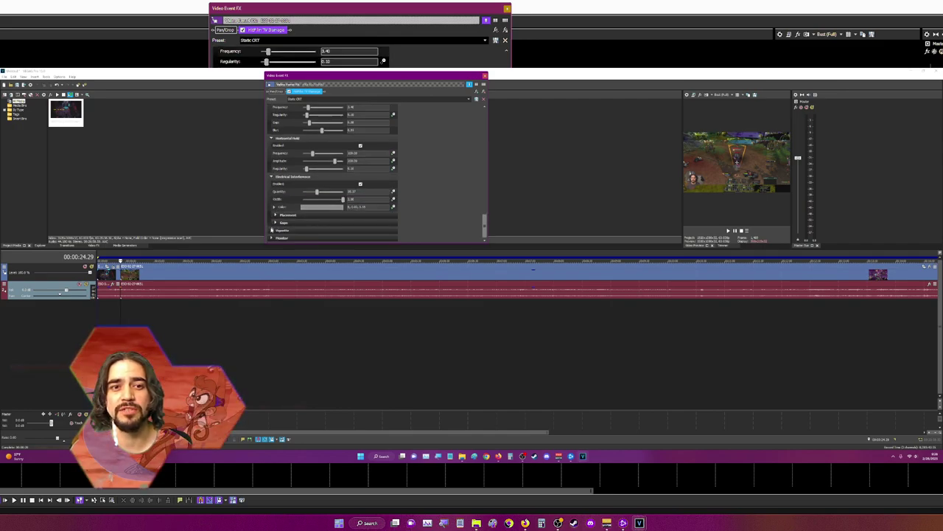
{"action": "left_click", "coordinate": [273, 230]}
{"action": "scroll", "coordinate": [282, 210], "scroll_direction": "down", "scroll_amount": 3}
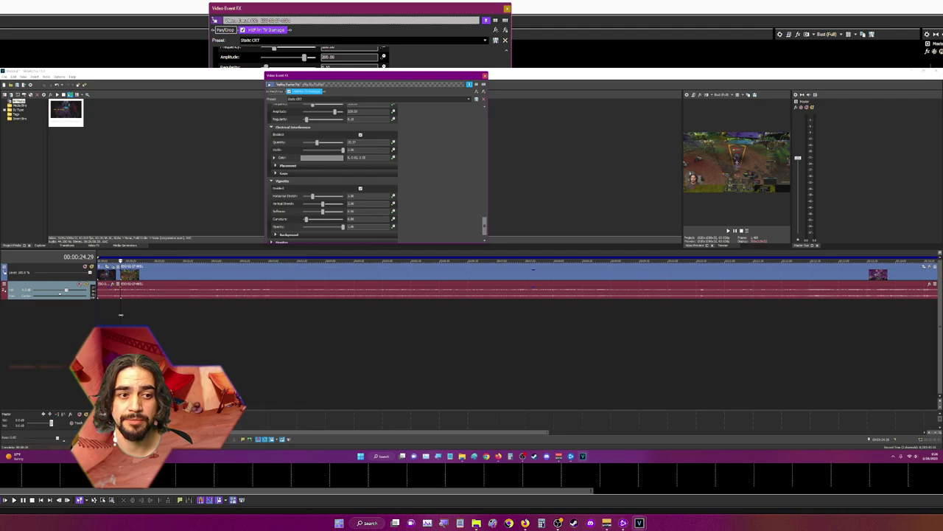
{"action": "left_click", "coordinate": [121, 316]}
{"action": "left_click", "coordinate": [507, 9]}
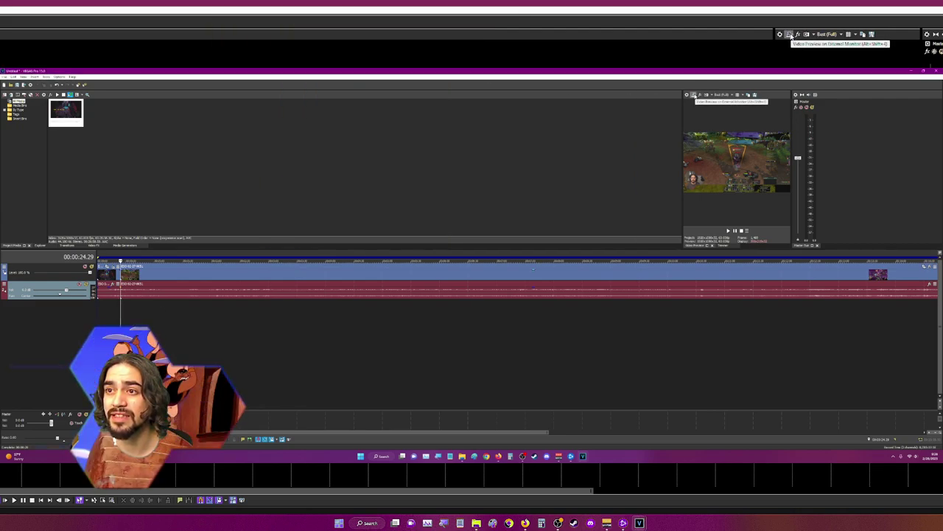
{"action": "left_click", "coordinate": [781, 35]}
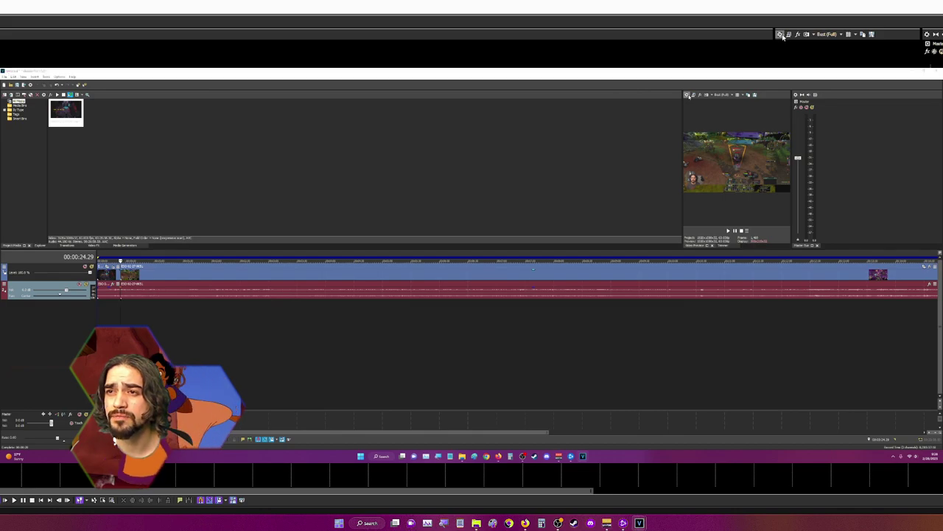
{"action": "key", "text": "Escape"}
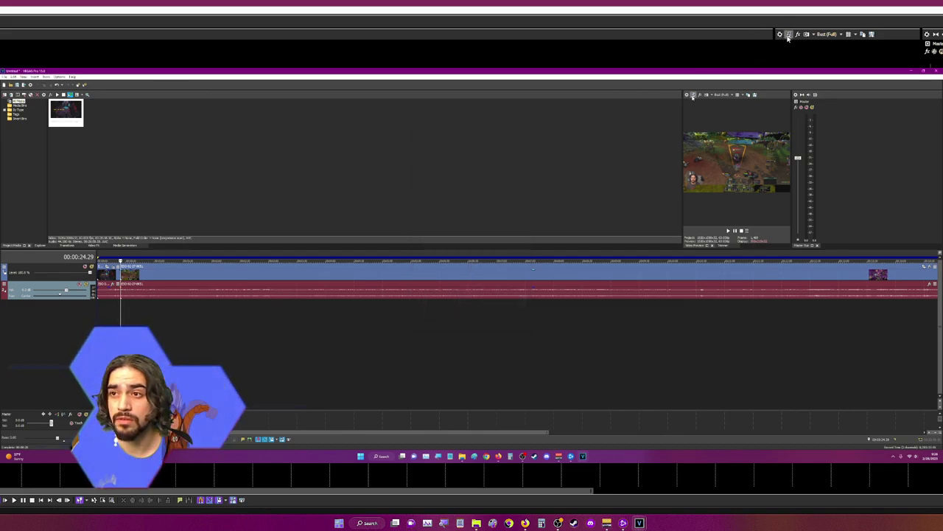
{"action": "left_click", "coordinate": [788, 38]}
{"action": "left_click", "coordinate": [802, 27]}
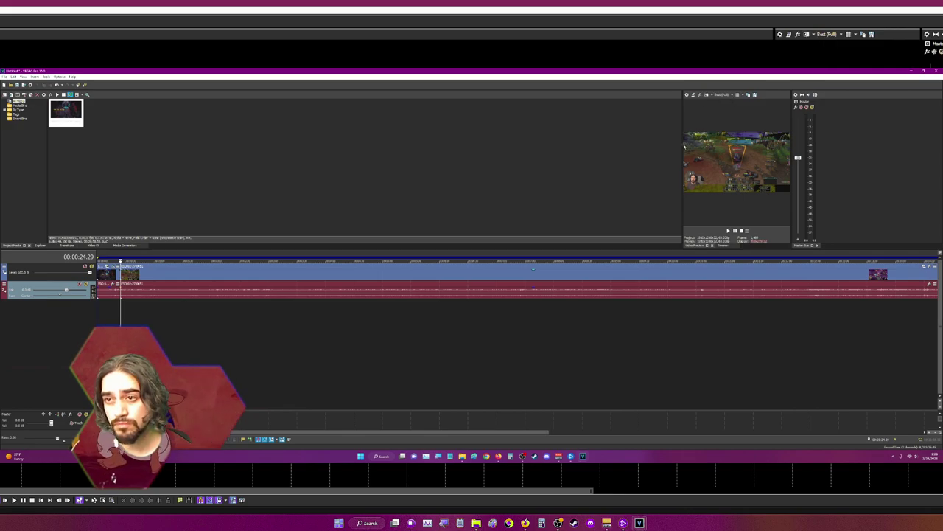
Widen the video preview and play the opening from the start of the timeline to check the effect across the split.
{"action": "left_click_drag", "start_coordinate": [673, 145], "coordinate": [502, 152]}
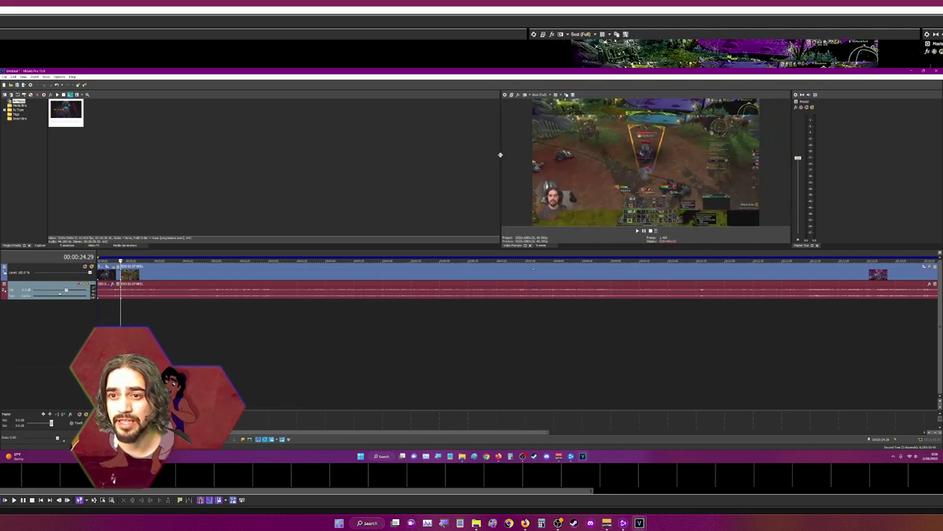
{"action": "left_click", "coordinate": [32, 499]}
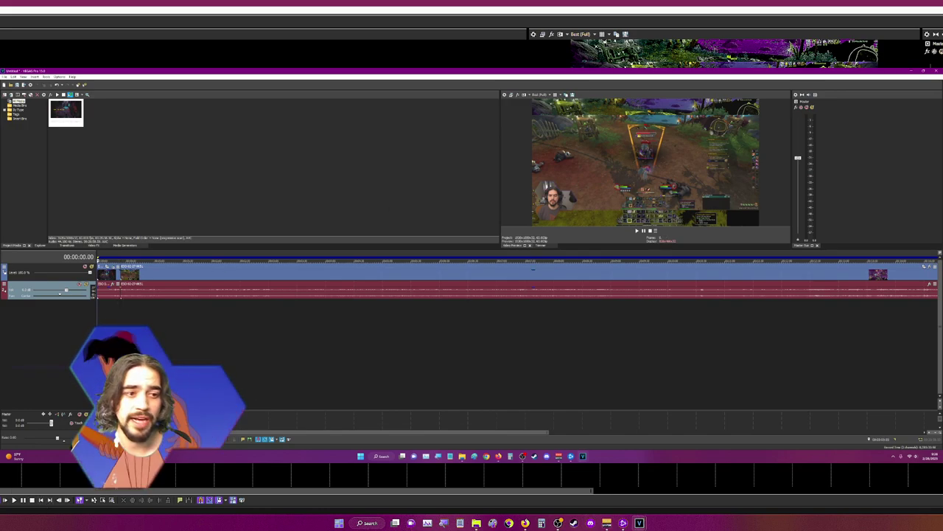
{"action": "key", "text": "space"}
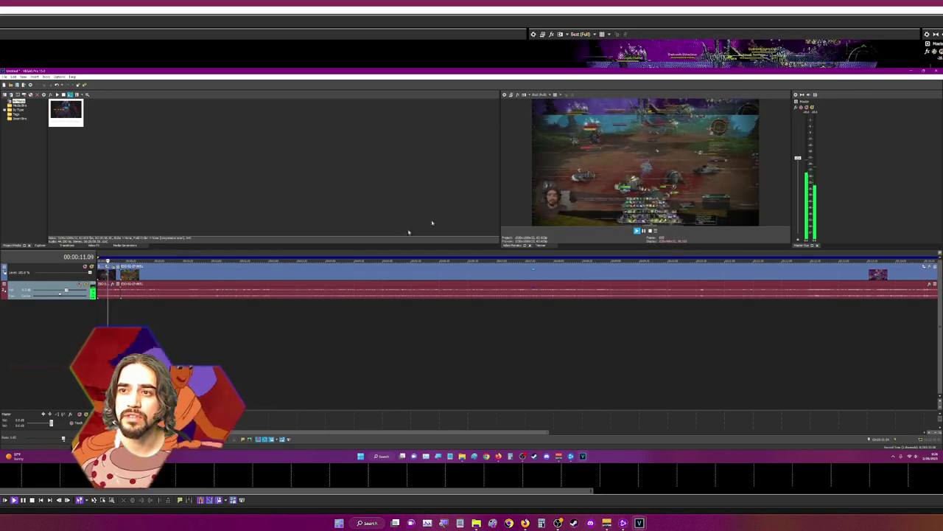
{"action": "left_click", "coordinate": [116, 302]}
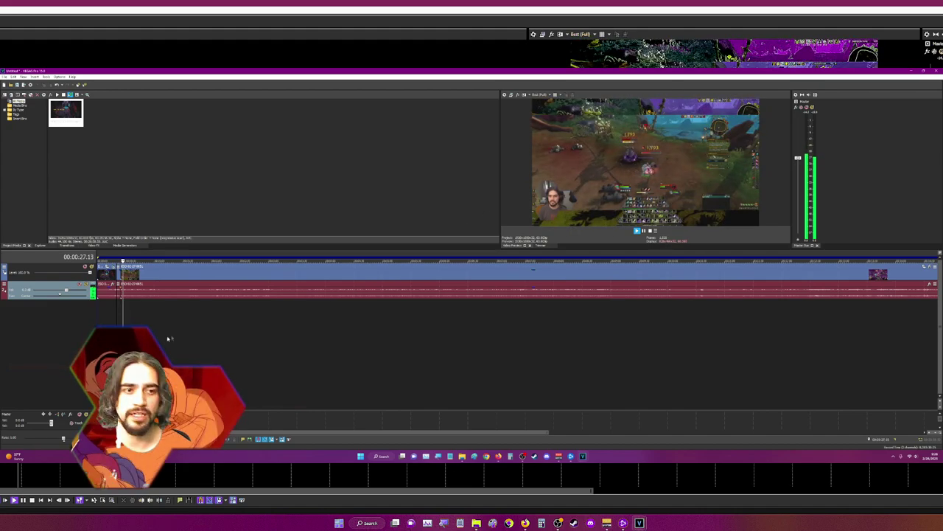
{"action": "key", "text": "space"}
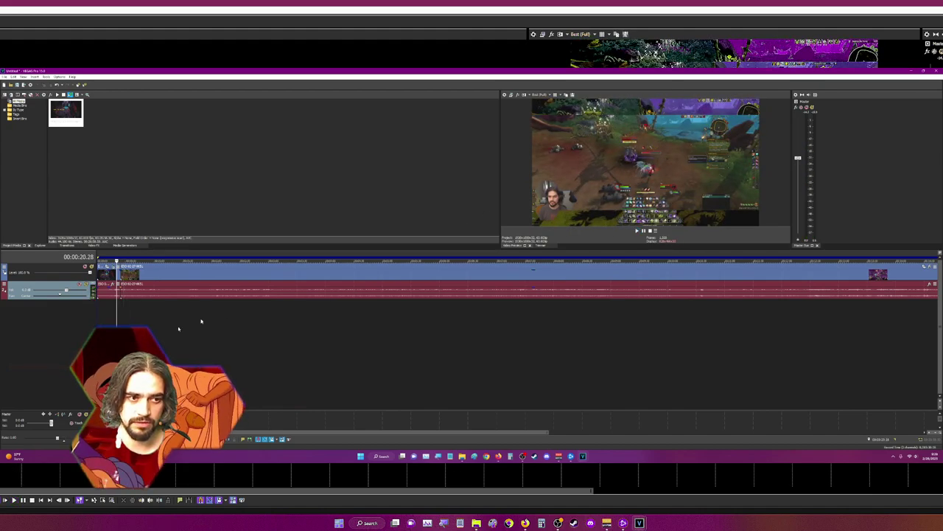
Apply the Vanguard preset to the opening segment's TV Damage effect and disable its vignette.
{"action": "left_click", "coordinate": [116, 272]}
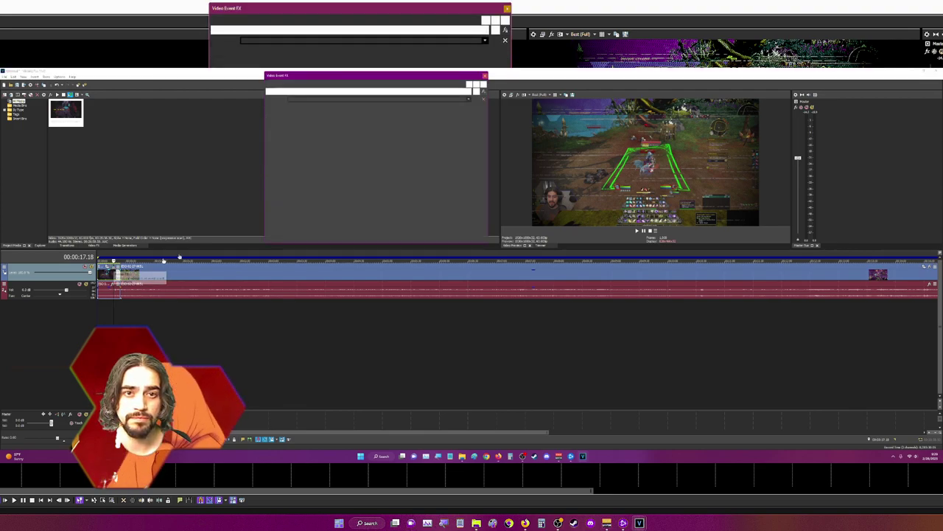
{"action": "left_click", "coordinate": [471, 37]}
{"action": "left_click", "coordinate": [443, 59]}
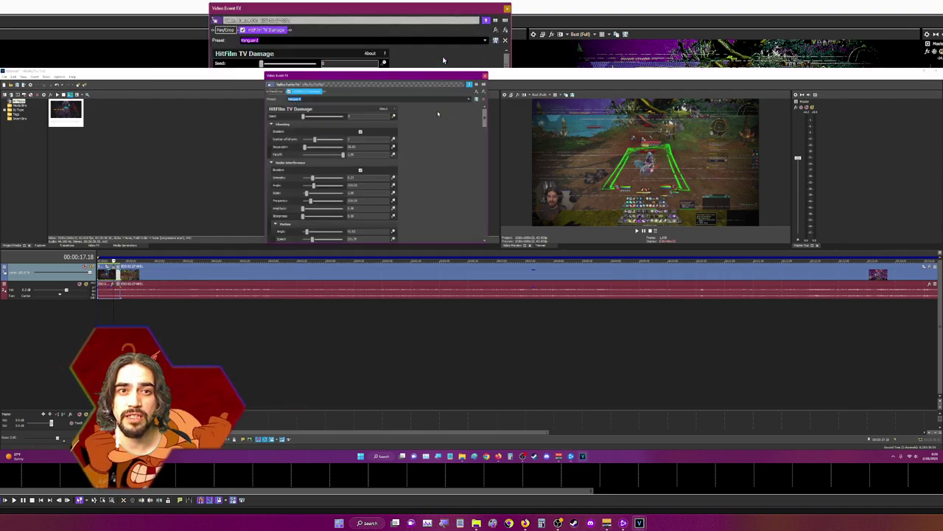
{"action": "scroll", "coordinate": [412, 168], "scroll_direction": "down", "scroll_amount": 10}
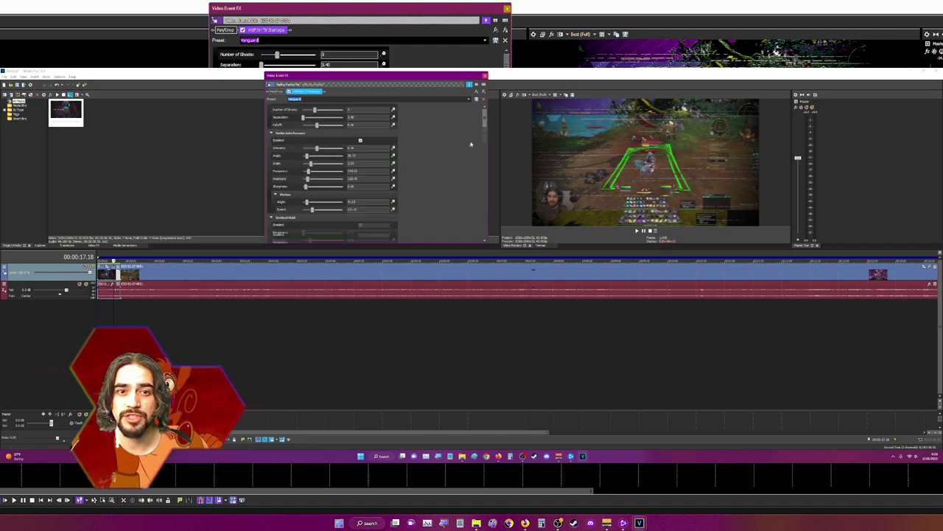
{"action": "scroll", "coordinate": [459, 171], "scroll_direction": "down", "scroll_amount": 3}
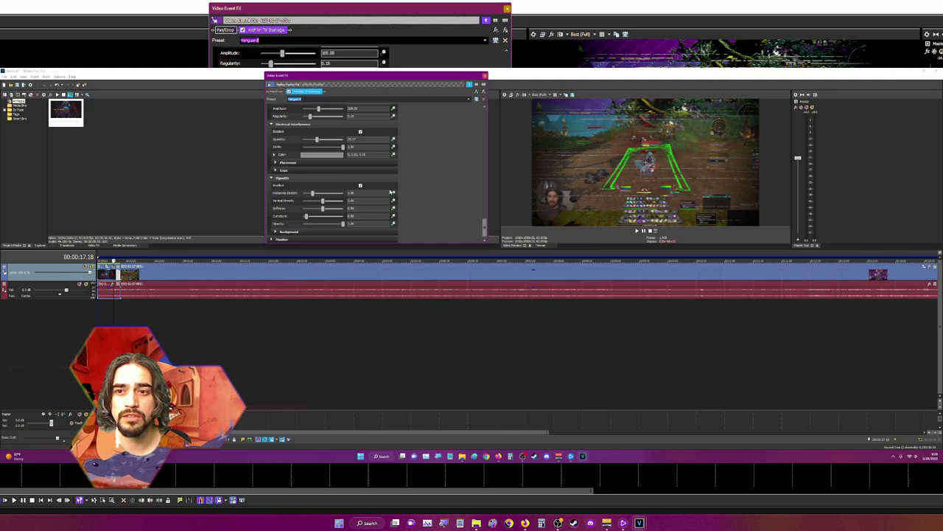
{"action": "left_click", "coordinate": [360, 186]}
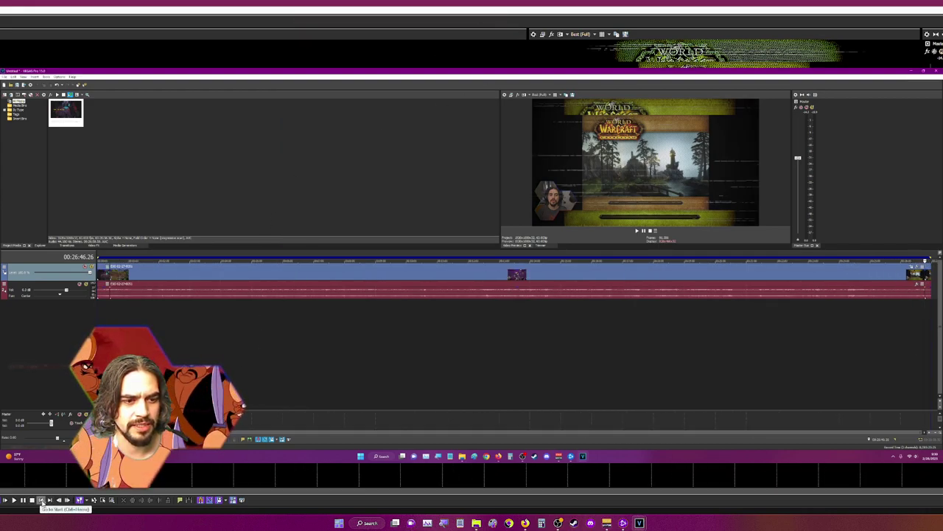
Return the cursor to the project start and save the project as Aladdin DF3 in the VEGAS EDITS folder.
{"action": "left_click", "coordinate": [42, 501]}
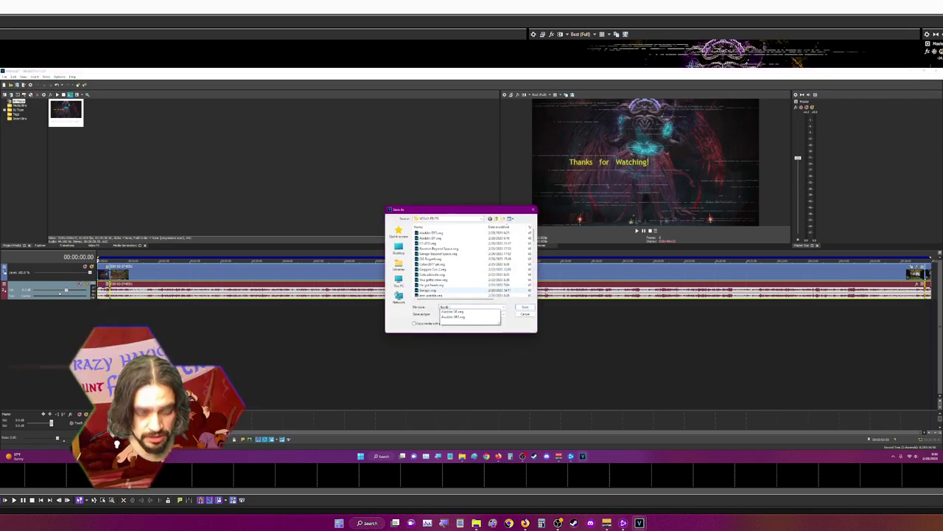
{"action": "key", "text": "Escape"}
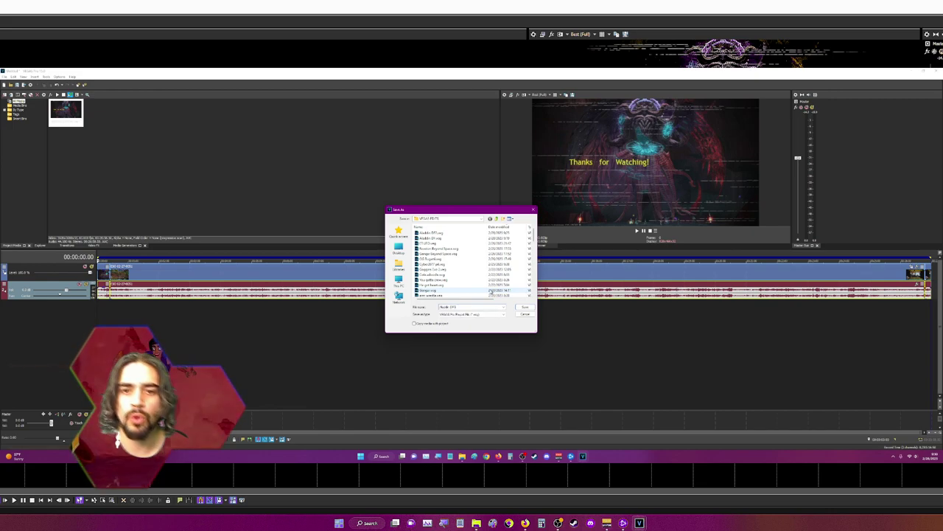
{"action": "left_click", "coordinate": [524, 307]}
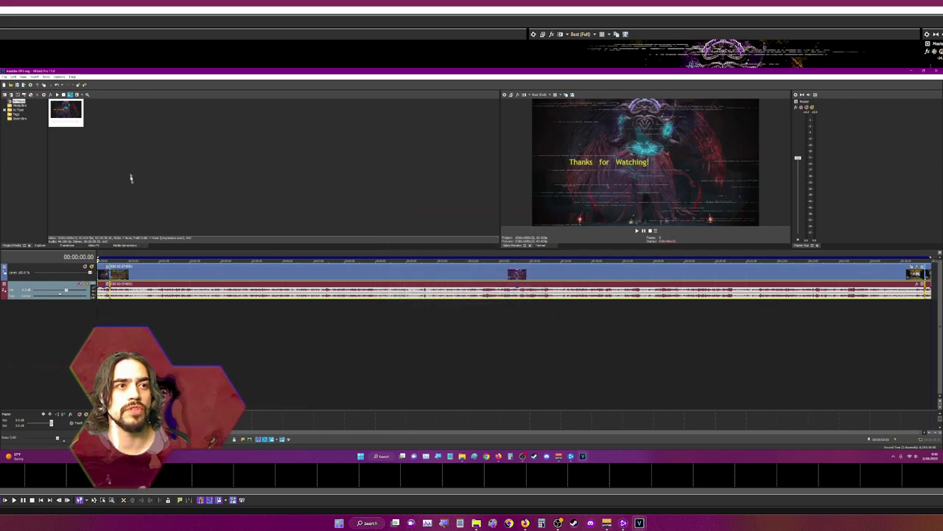
Render the project as Aladdin DF3.mp4 into the TODAY folder with the custom 1080 60p Sony AVC/MVC template.
{"action": "left_click", "coordinate": [4, 77]}
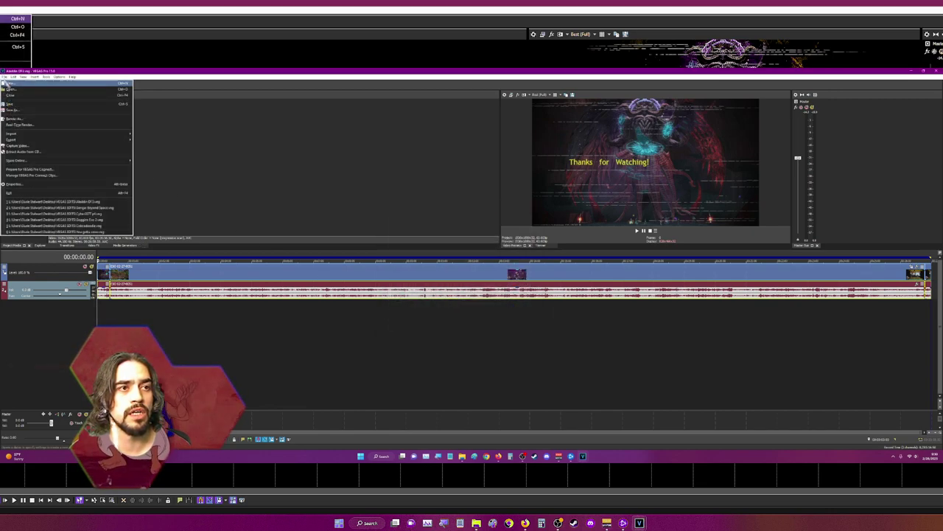
{"action": "left_click", "coordinate": [37, 119]}
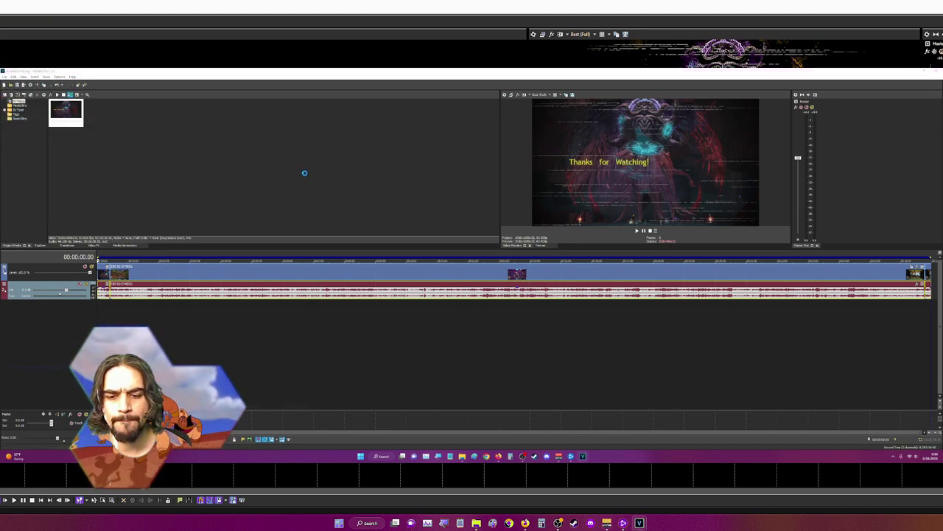
{"action": "scroll", "coordinate": [305, 175], "scroll_direction": "down", "scroll_amount": 2}
{"action": "left_click", "coordinate": [300, 181]}
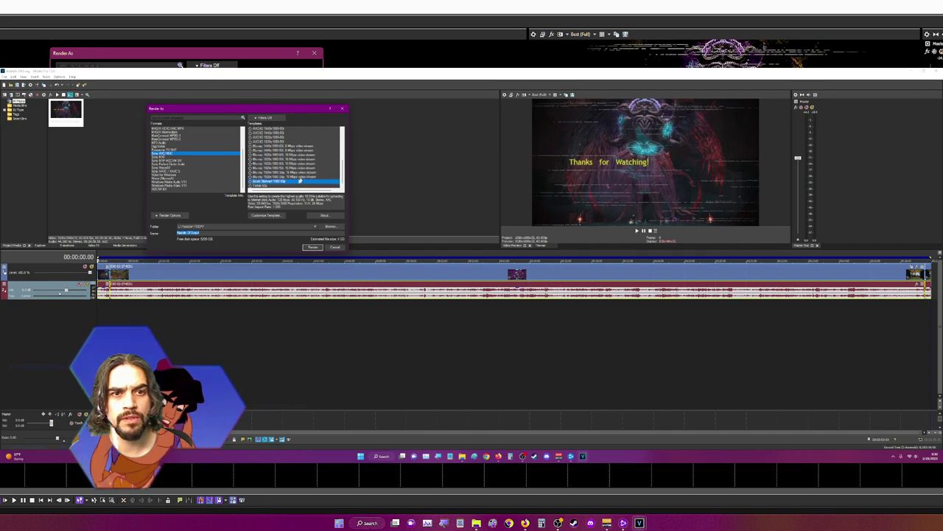
{"action": "left_click", "coordinate": [315, 249]}
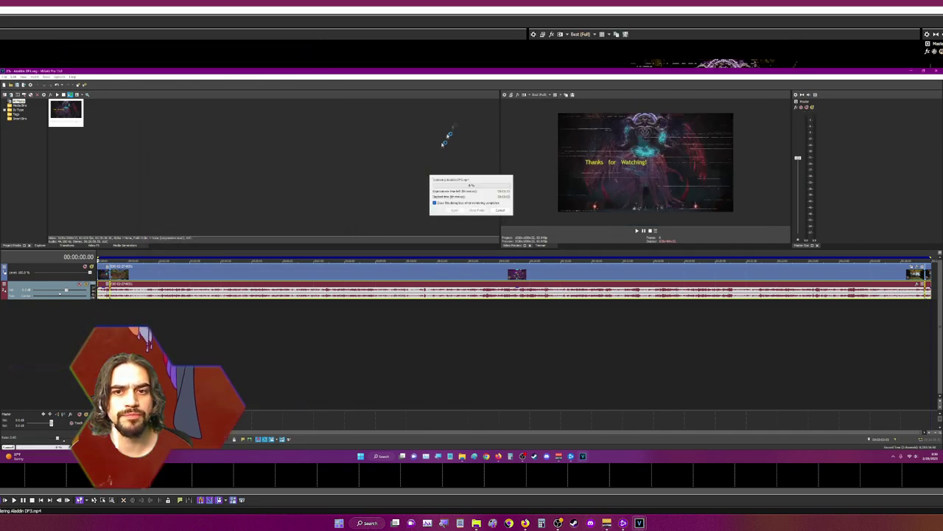
Restore the maximized rendering window beside the other two instances and bring the Aladdin DF render window into focus.
{"action": "mouse_move", "coordinate": [927, 69]}
{"action": "left_click", "coordinate": [931, 86]}
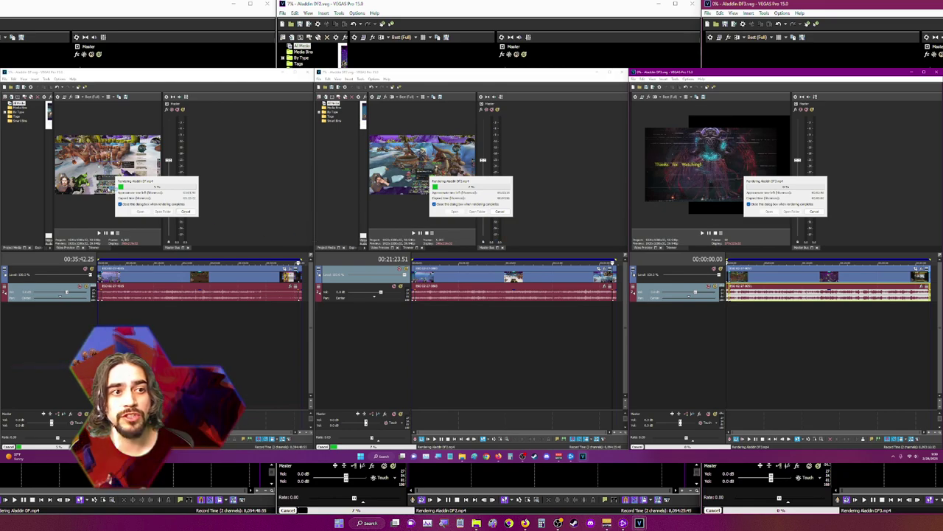
{"action": "left_click", "coordinate": [137, 198]}
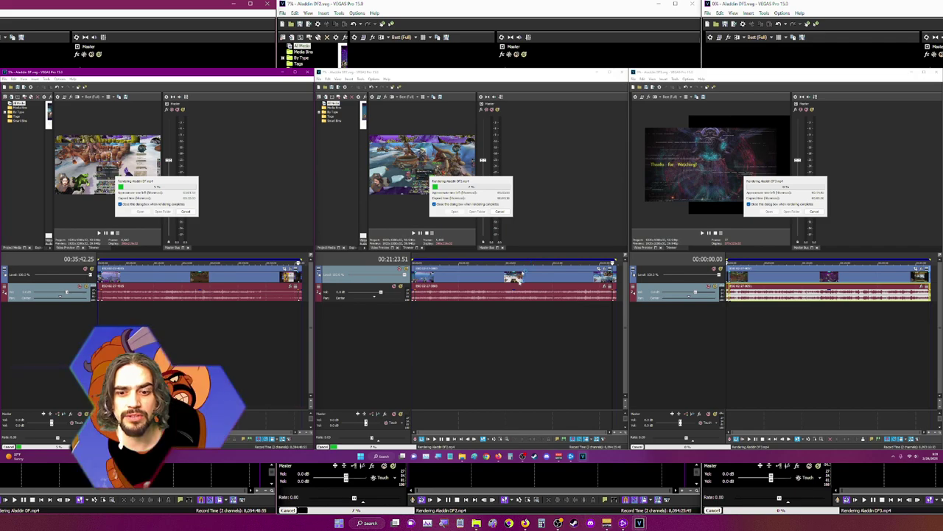
Open the TODAY folder and look through the ESO 02-27 recordings for further footage to edit.
{"action": "left_click", "coordinate": [476, 523]}
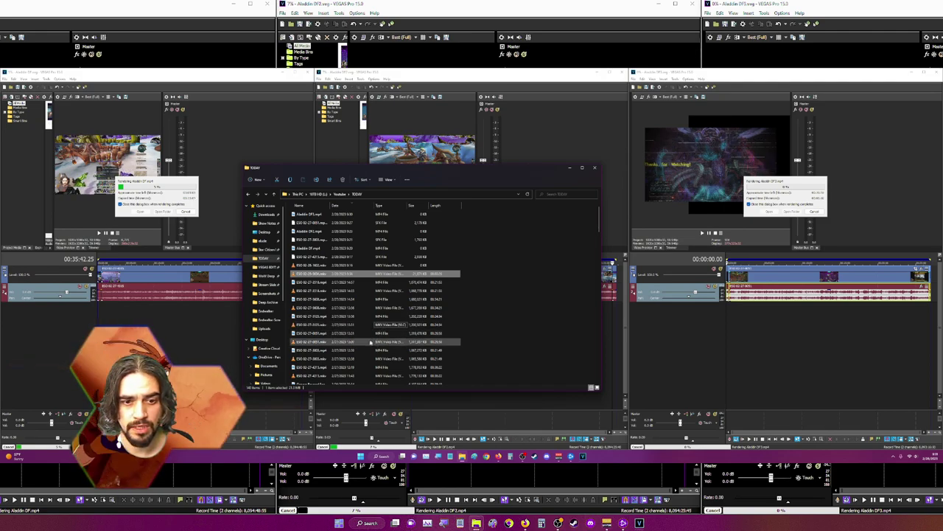
{"action": "scroll", "coordinate": [377, 325], "scroll_direction": "down", "scroll_amount": 2}
{"action": "scroll", "coordinate": [377, 321], "scroll_direction": "down", "scroll_amount": 2}
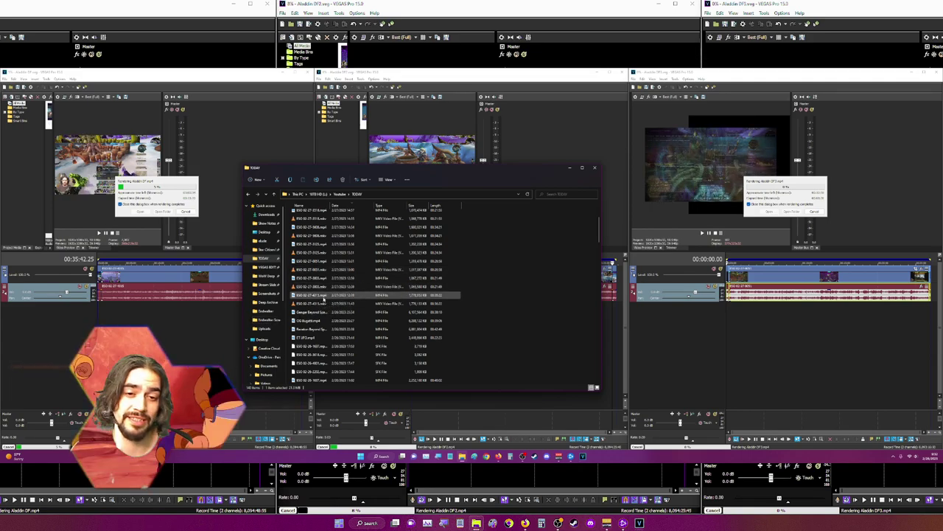
{"action": "left_click", "coordinate": [327, 305]}
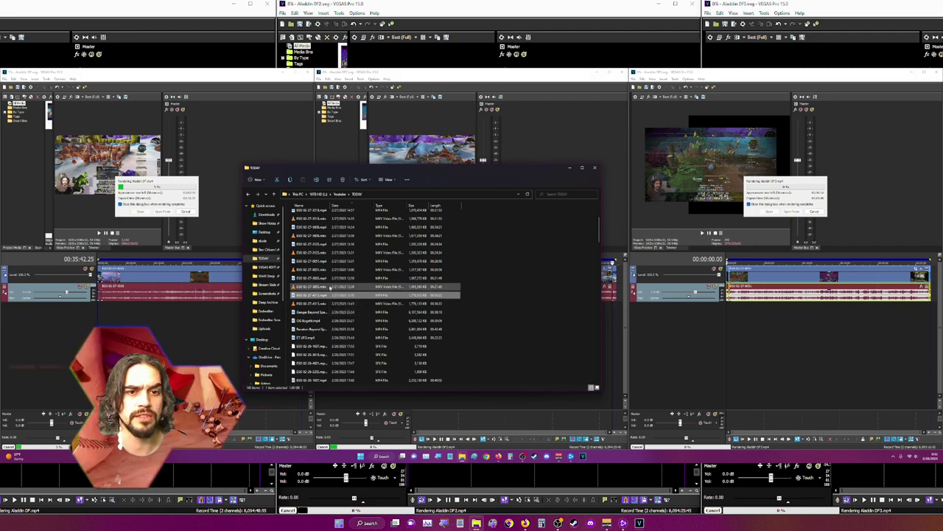
{"action": "left_click", "coordinate": [420, 278]}
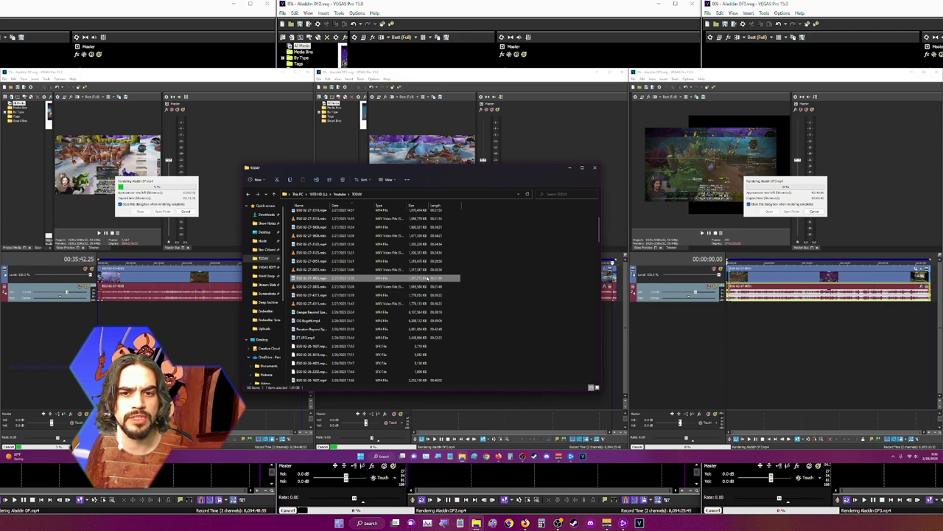
Select the older recordings in the TODAY folder, from ESO 02-27-3525.mkv through the last file, and cut them for moving.
{"action": "left_click", "coordinate": [420, 261]}
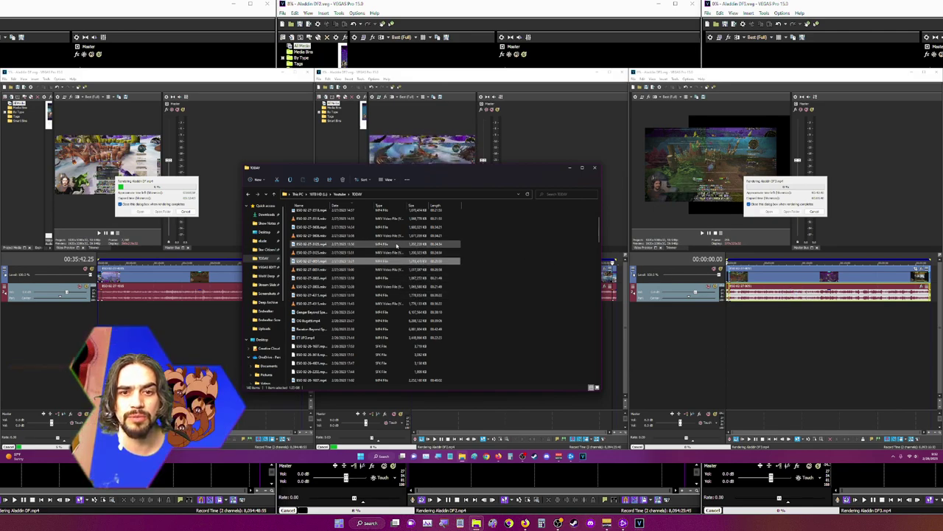
{"action": "left_click", "coordinate": [397, 244]}
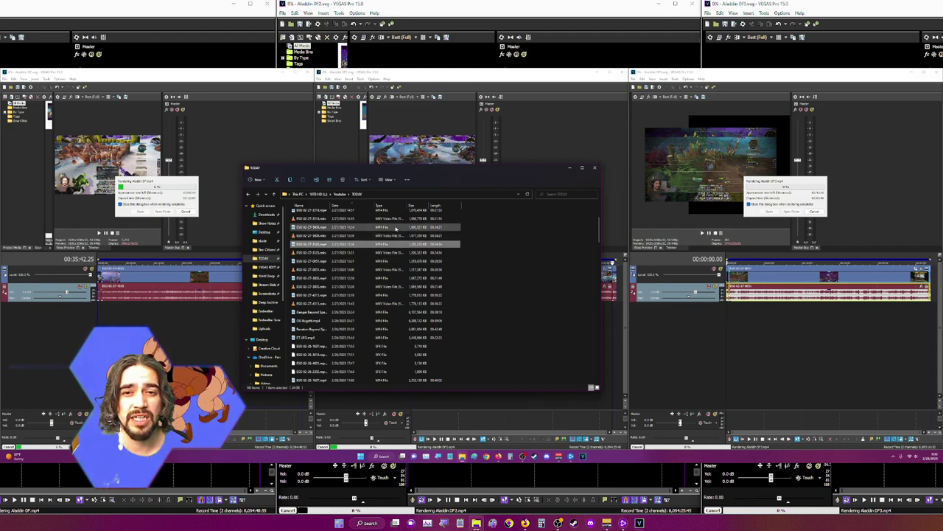
{"action": "scroll", "coordinate": [400, 219], "scroll_direction": "up", "scroll_amount": 1}
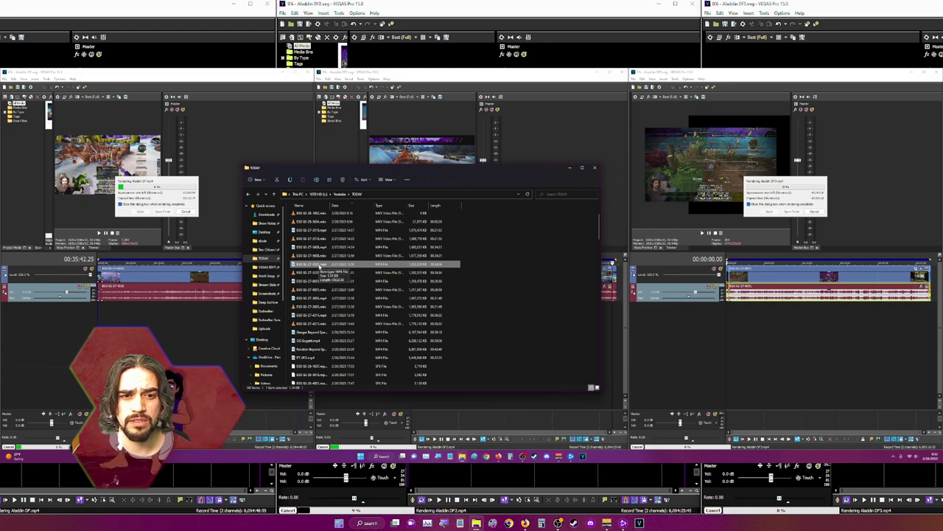
{"action": "left_click", "coordinate": [318, 273]}
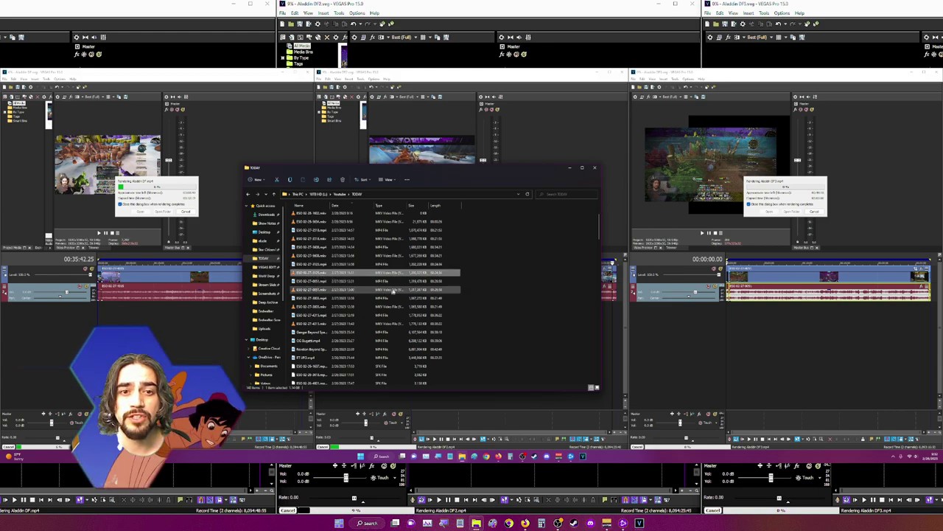
{"action": "scroll", "coordinate": [449, 314], "scroll_direction": "down", "scroll_amount": 5}
{"action": "scroll", "coordinate": [463, 304], "scroll_direction": "down", "scroll_amount": 10}
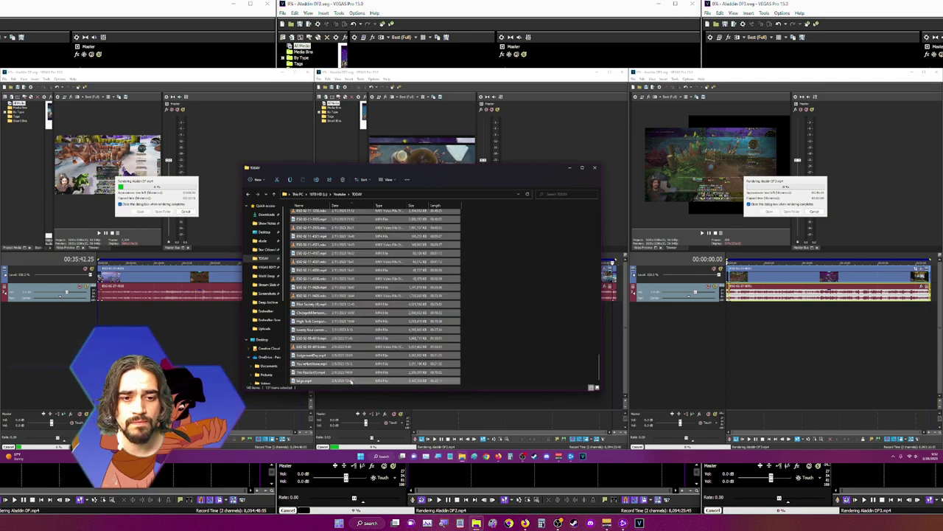
{"action": "key", "text": "ctrl+a"}
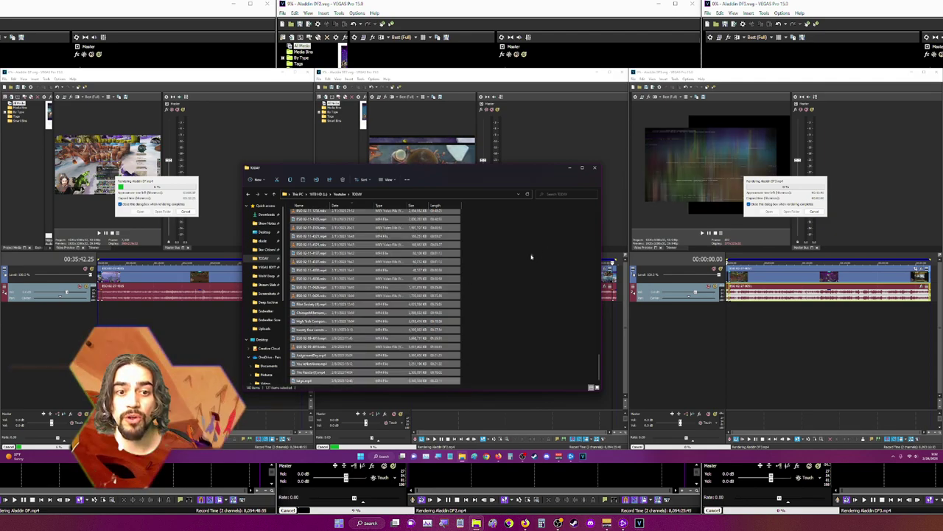
Create a new folder named Archive inside the TODAY folder.
{"action": "right_click", "coordinate": [527, 256]}
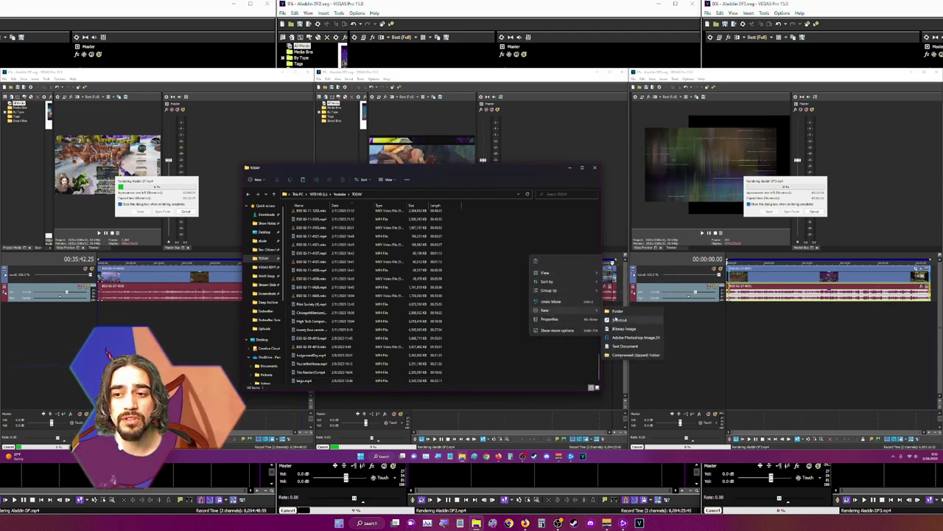
{"action": "left_click", "coordinate": [621, 315]}
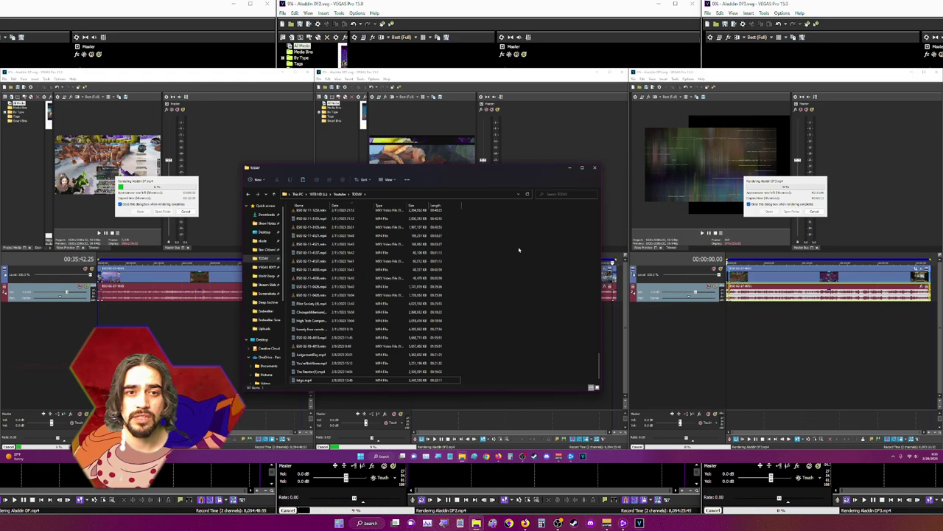
{"action": "key", "text": "ctrl+shift+n"}
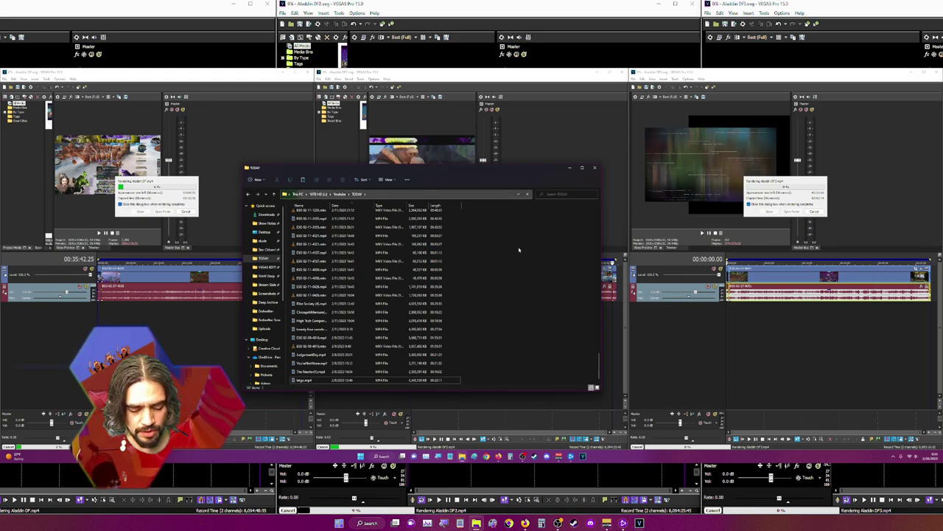
{"action": "type", "text": "ref"}
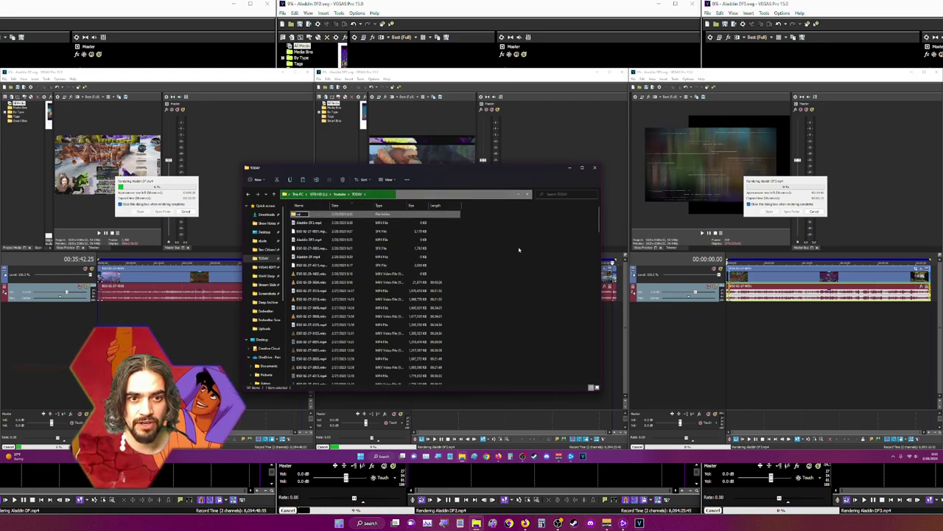
{"action": "type", "text": "io"}
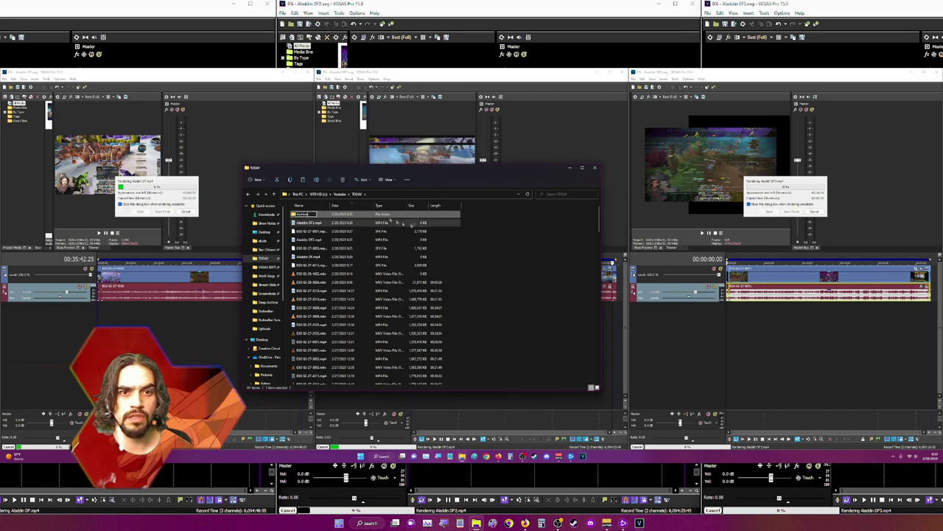
Move the cut recordings into the Archive folder and return to the TODAY folder.
{"action": "double_click", "coordinate": [325, 215]}
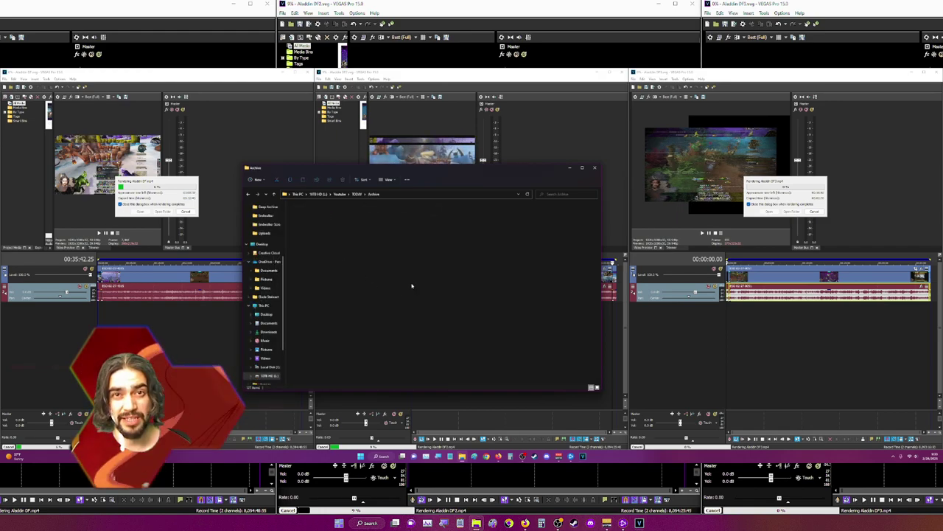
{"action": "left_click", "coordinate": [361, 194]}
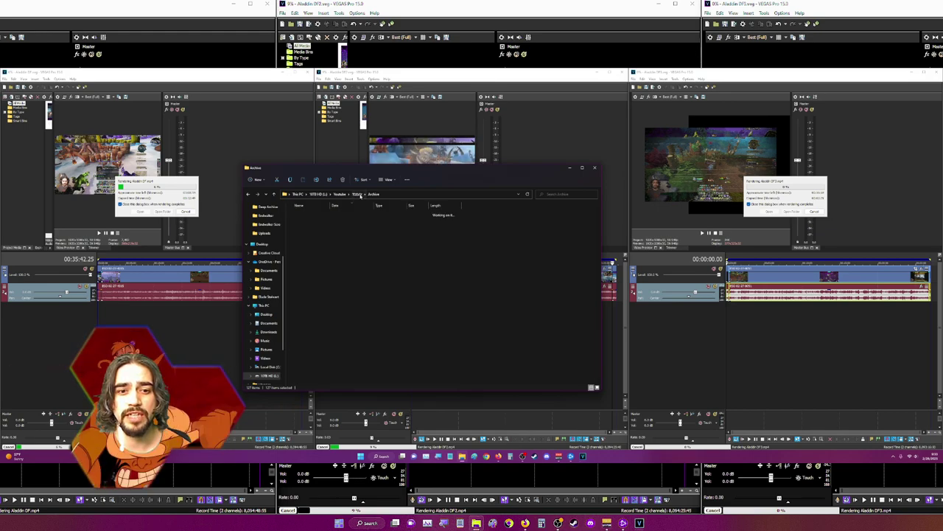
{"action": "left_click", "coordinate": [357, 358]}
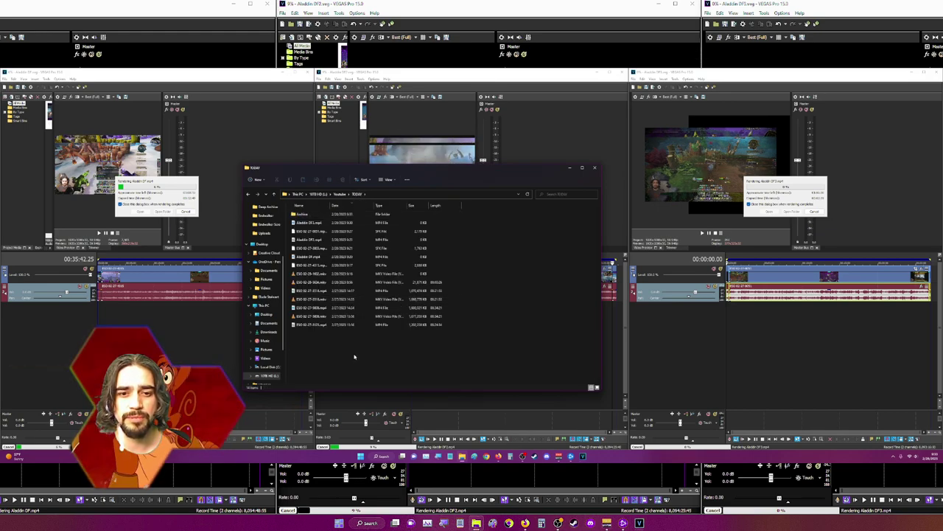
Try to delete both ESO 02-28 MKV recordings from the TODAY folder.
{"action": "left_click", "coordinate": [389, 317]}
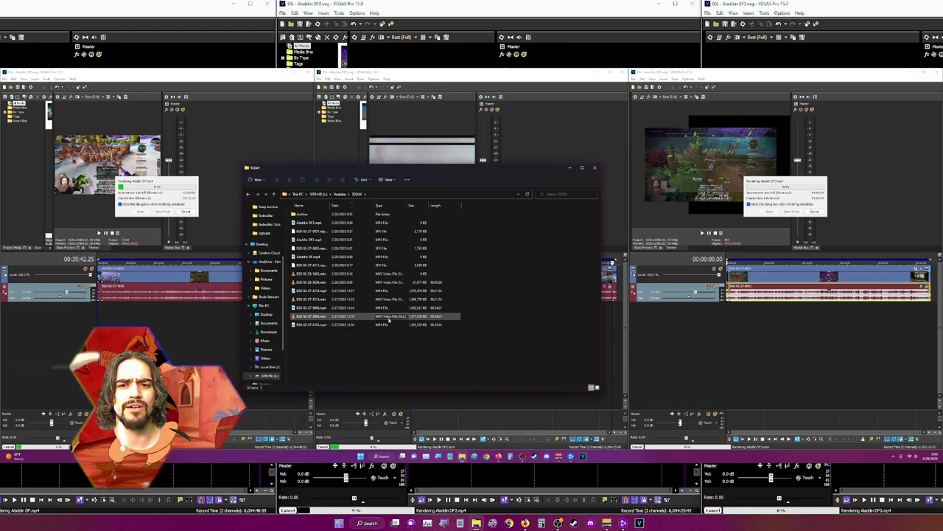
{"action": "left_click", "coordinate": [388, 325]}
{"action": "left_click", "coordinate": [353, 283]}
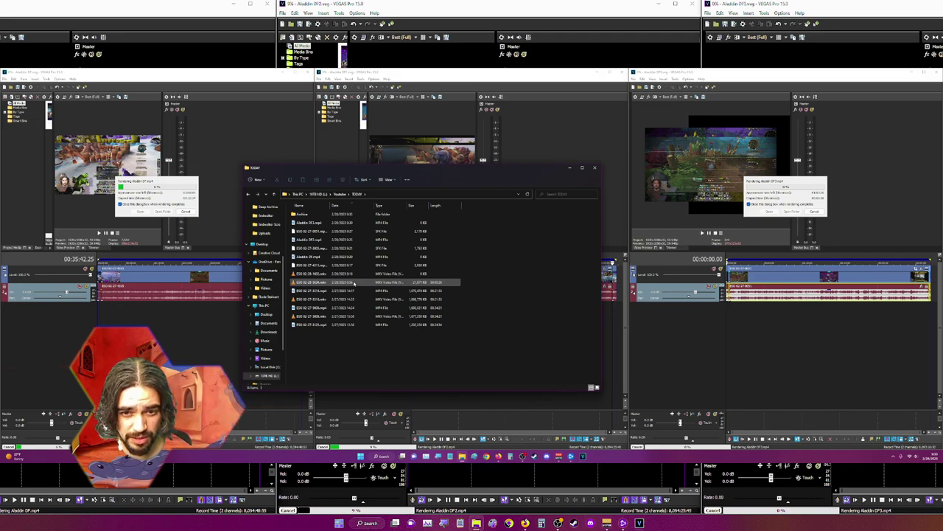
{"action": "left_click", "coordinate": [358, 274]}
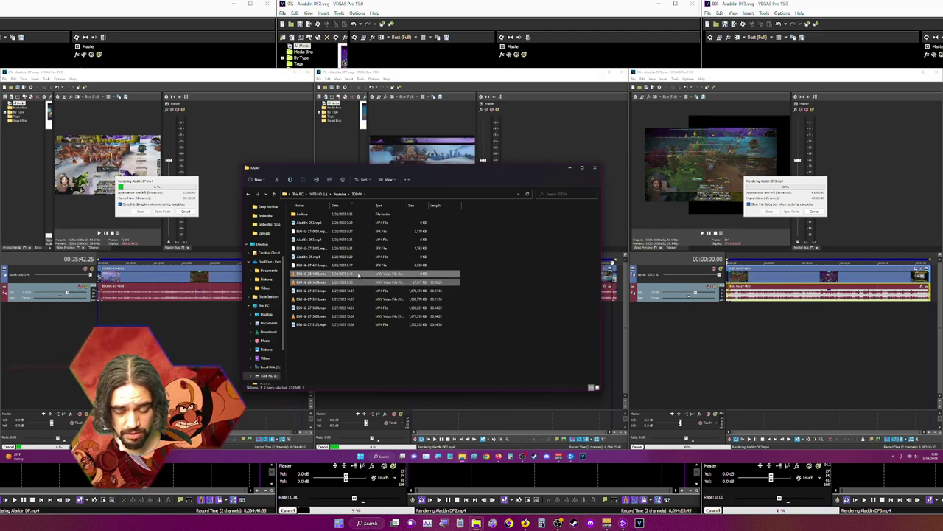
{"action": "key", "text": "Delete"}
{"action": "left_click", "coordinate": [493, 265]}
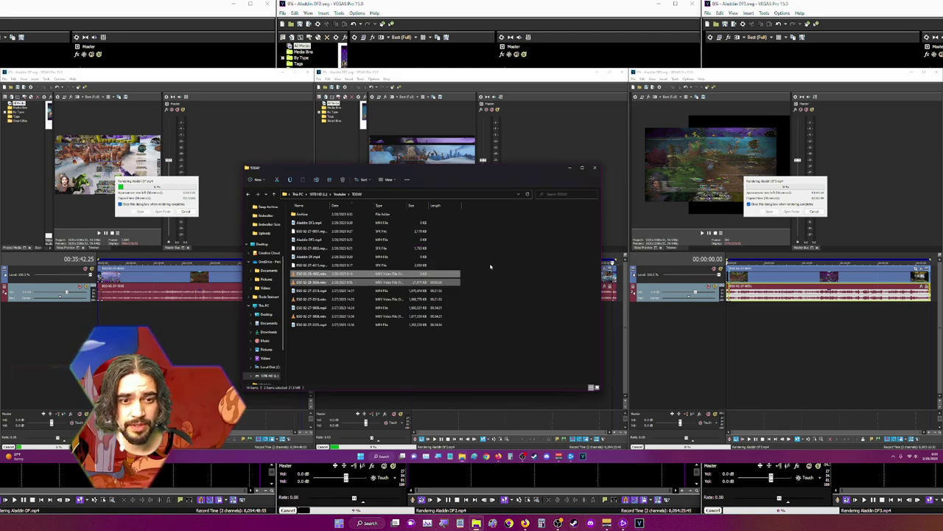
{"action": "left_click", "coordinate": [487, 248]}
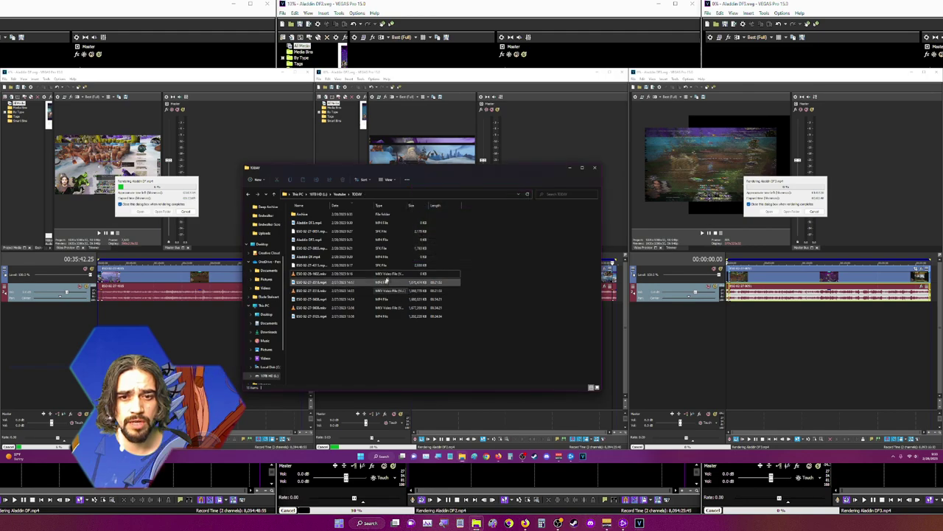
Look over the remaining ESO 02-27 recordings in the TODAY folder and switch to OBS.
{"action": "left_click", "coordinate": [356, 316]}
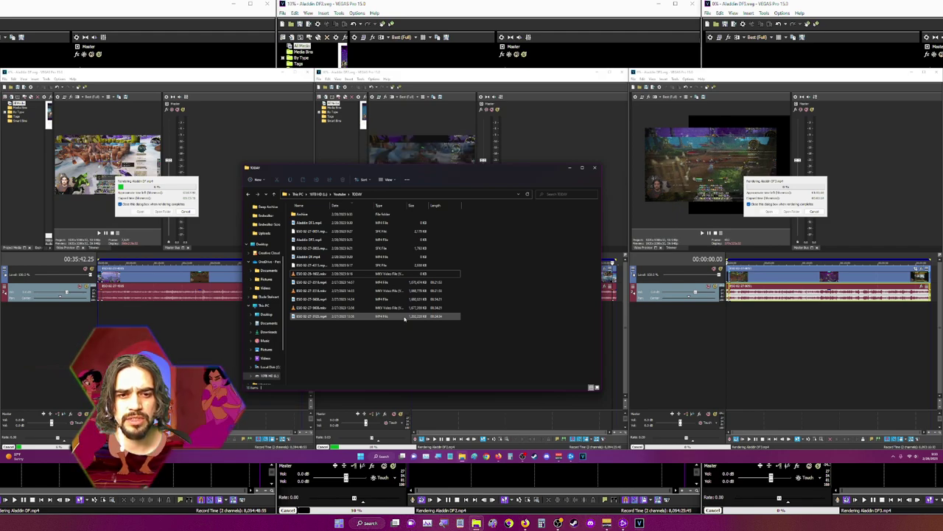
{"action": "left_click", "coordinate": [399, 283]}
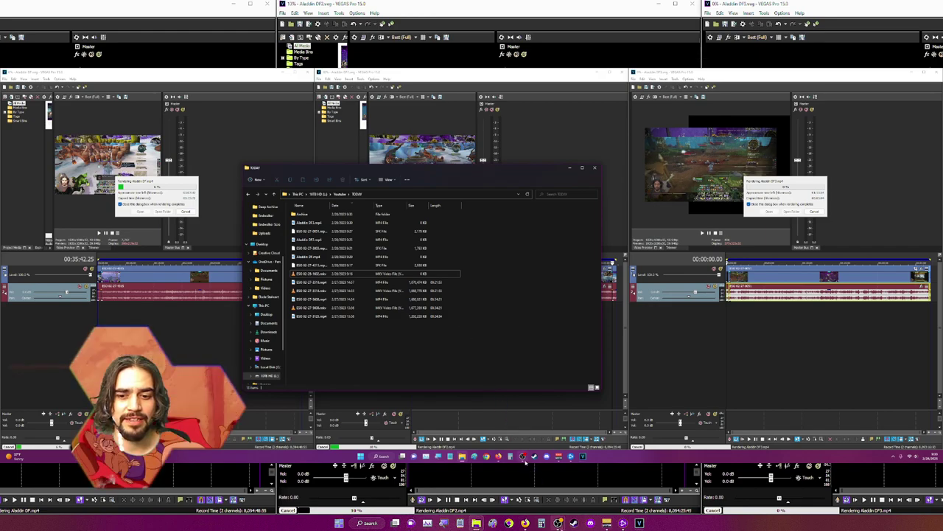
{"action": "left_click", "coordinate": [579, 504]}
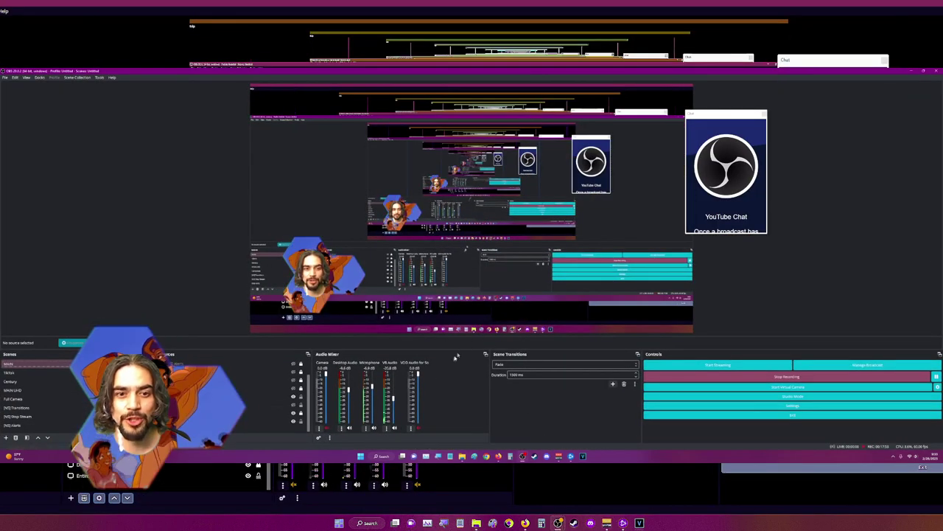